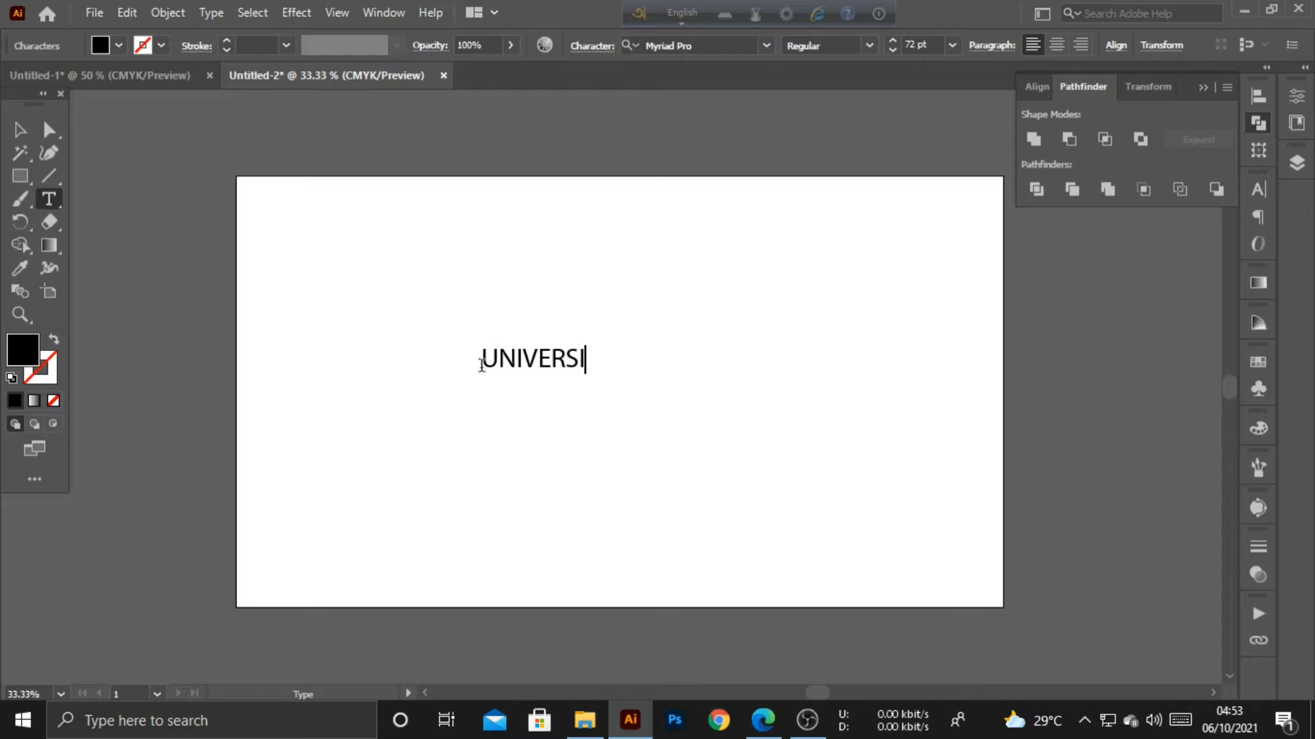
Finish the text line as UNIVERSITY and enlarge it to about 254.5 pt across the middle of the artboard
text(TY)
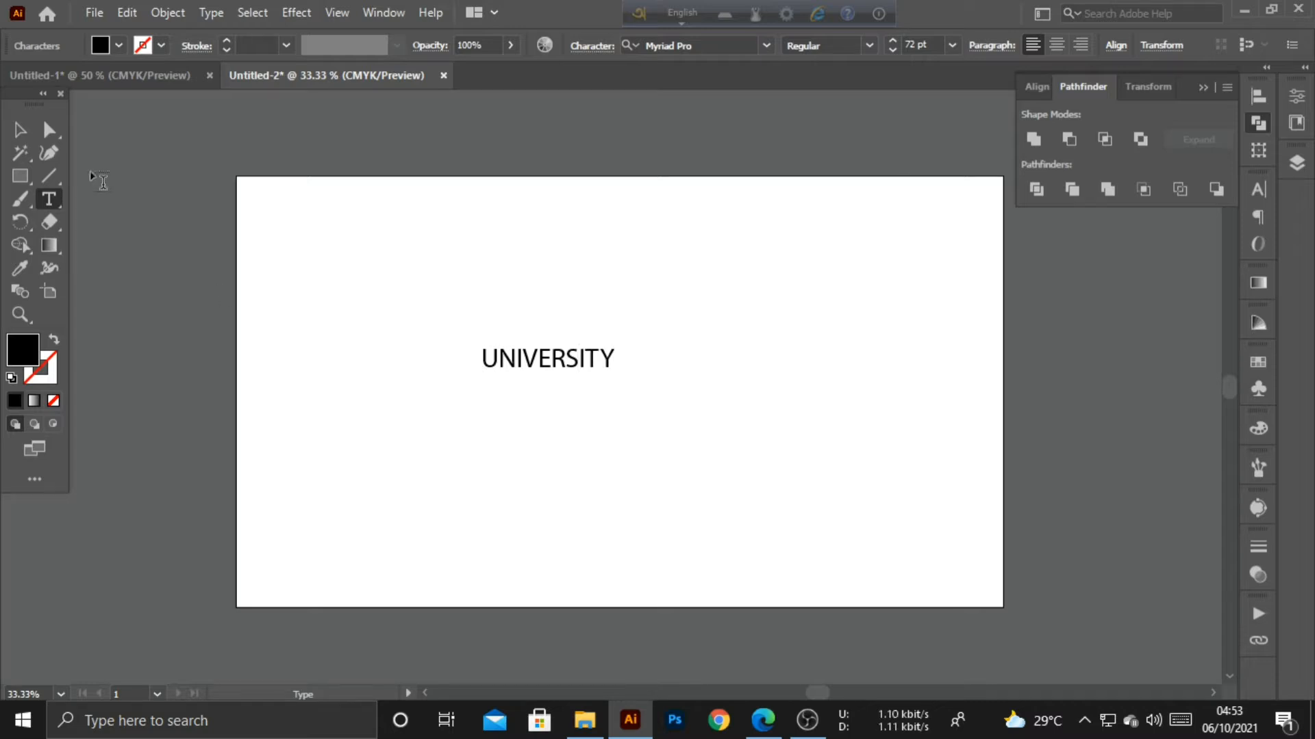
click(20, 130)
drag(618, 365, 833, 410)
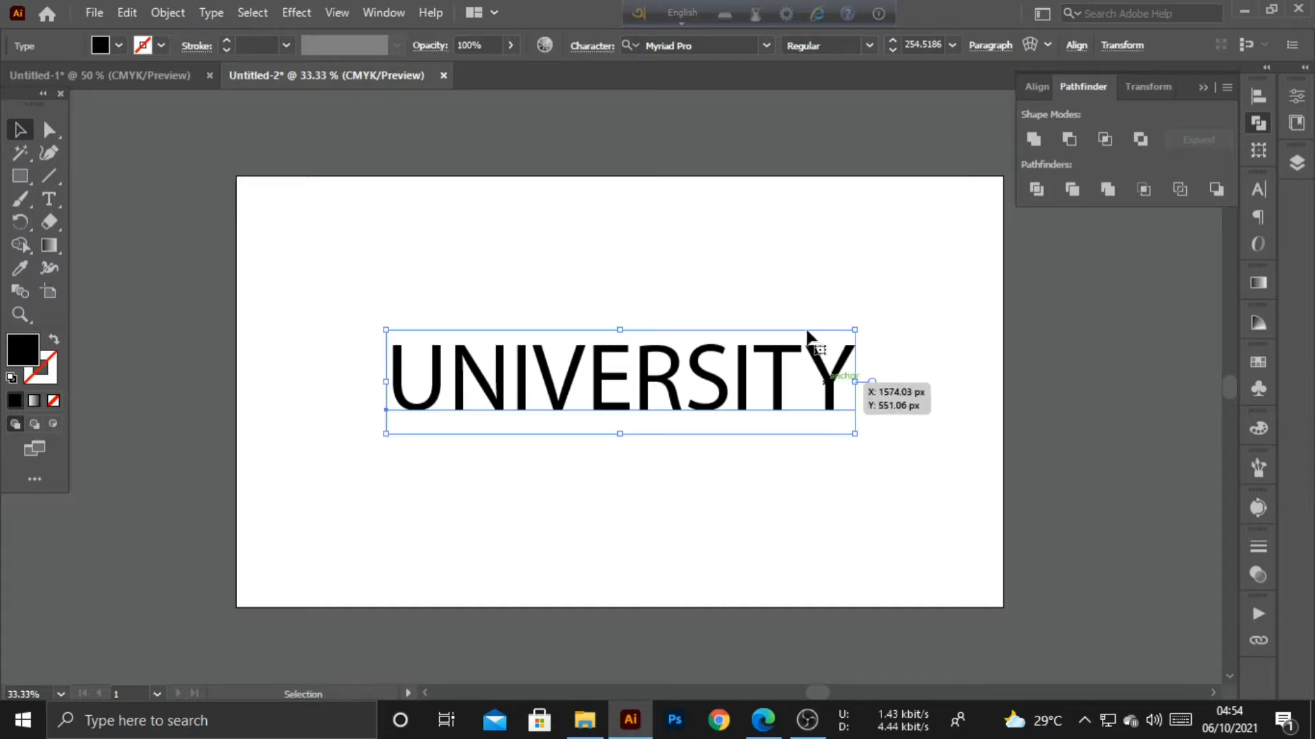
Set the UNIVERSITY text in the Old English font and centre it on the artboard
click(765, 46)
click(767, 176)
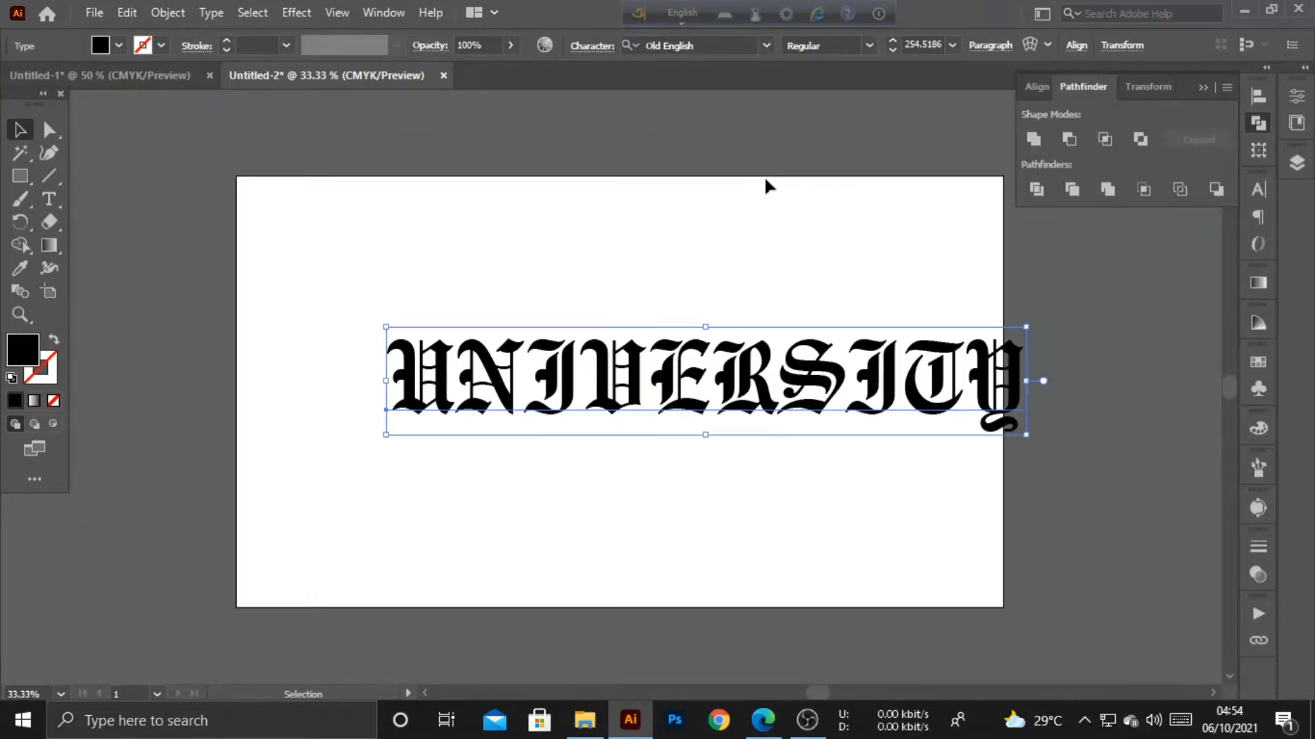
drag(811, 404, 744, 409)
drag(877, 403, 864, 406)
Convert the UNIVERSITY text to outlines and apply a horizontal Arc warp with a 30% bend
right_click(865, 405)
click(929, 437)
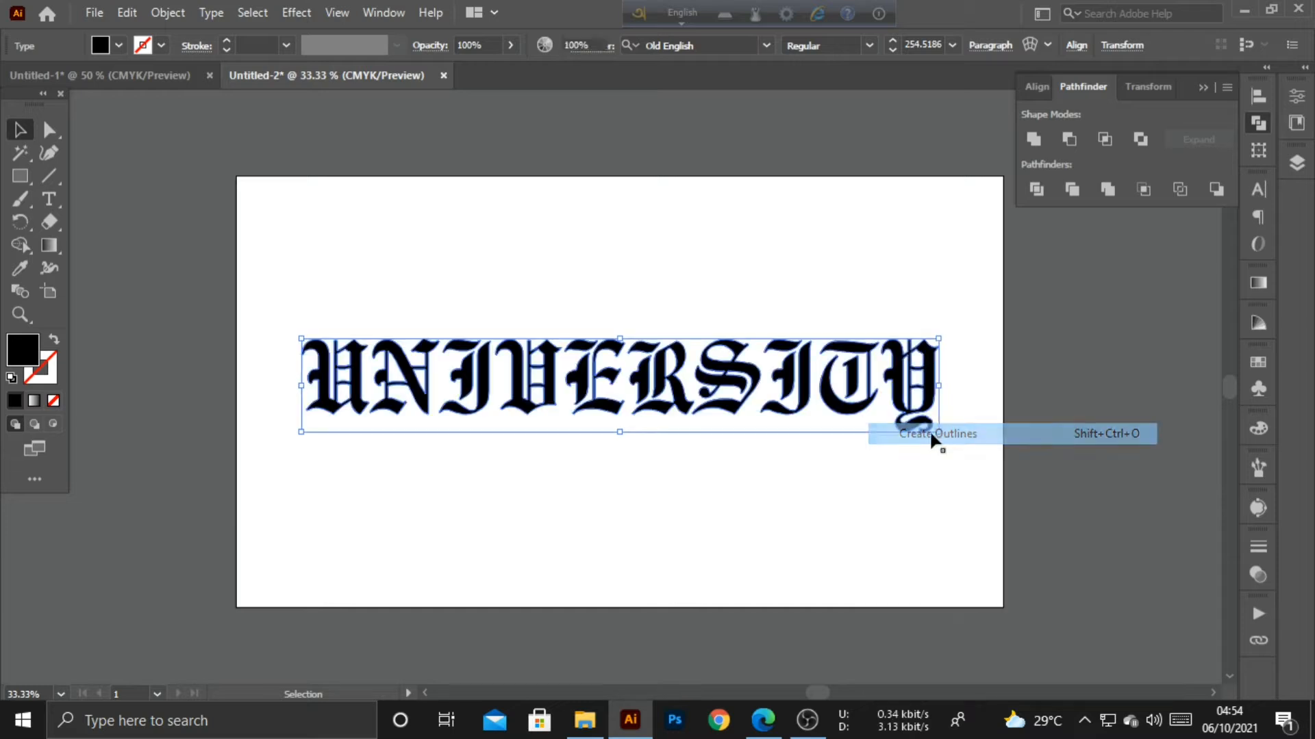
click(286, 12)
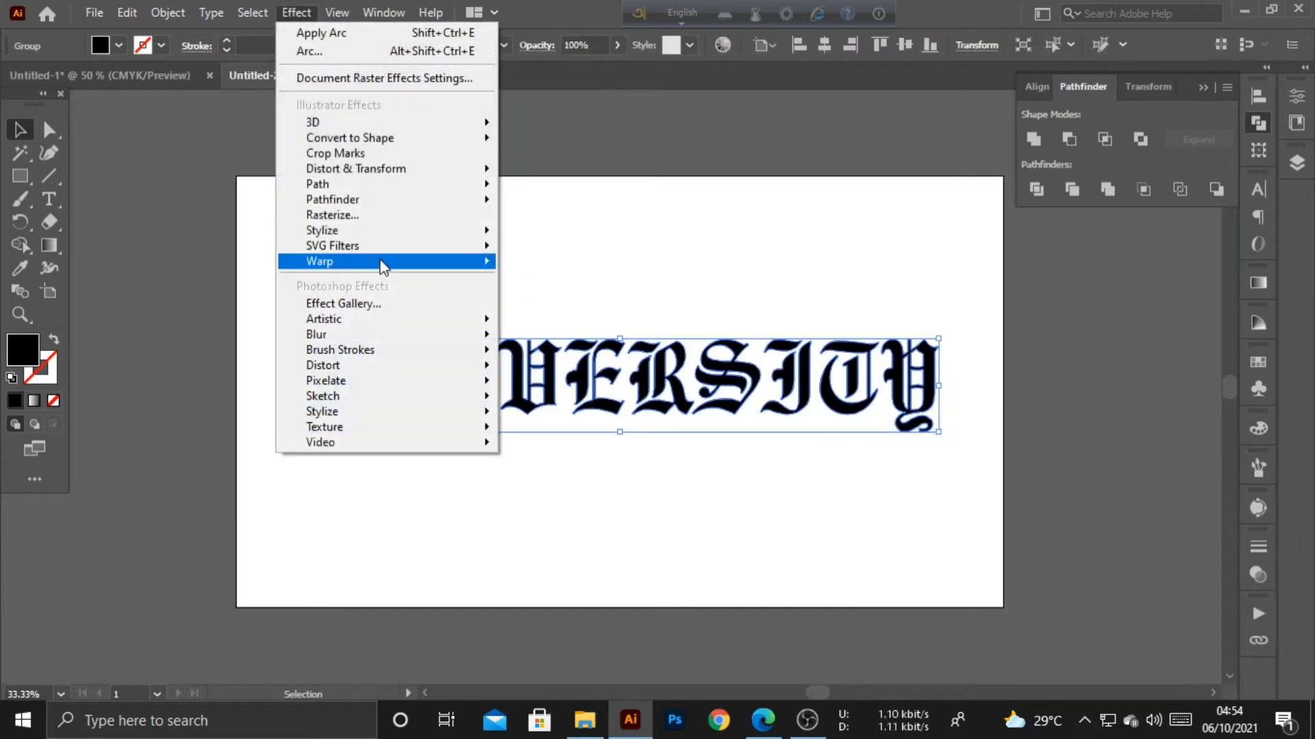
mouse_move(382, 262)
click(540, 264)
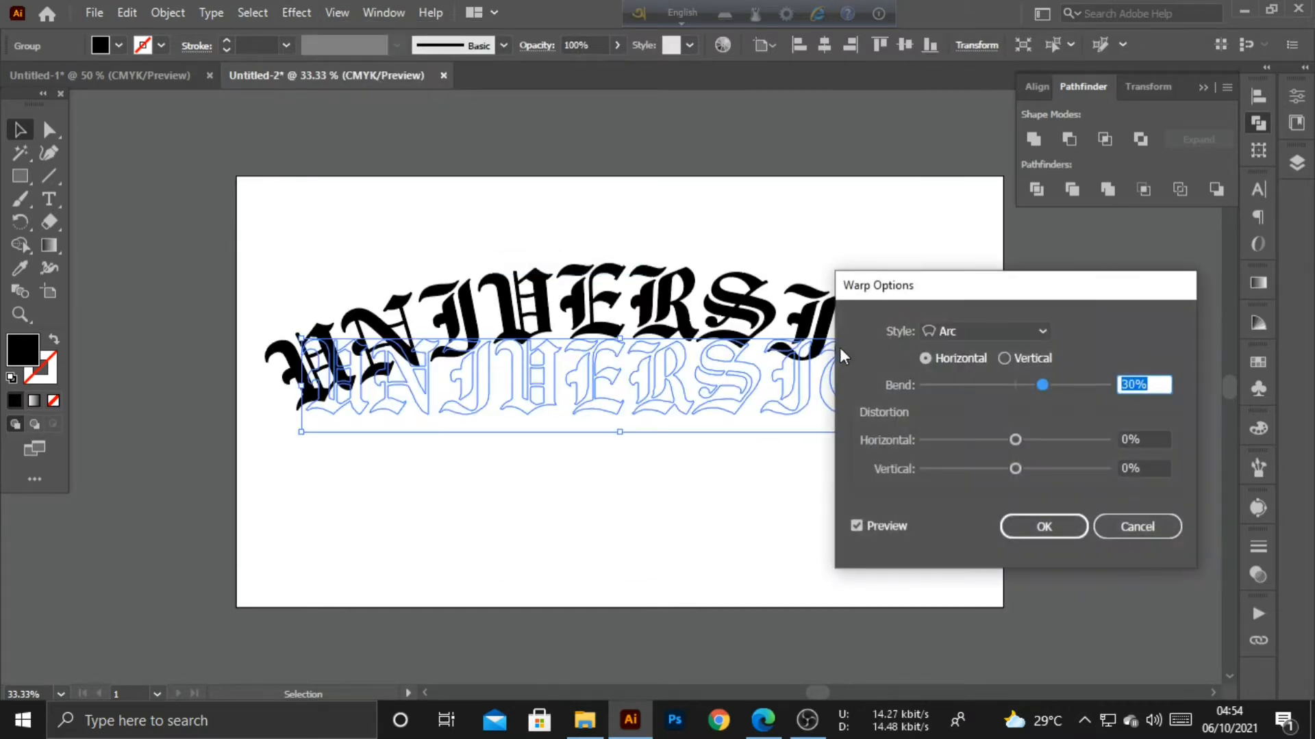
click(1027, 530)
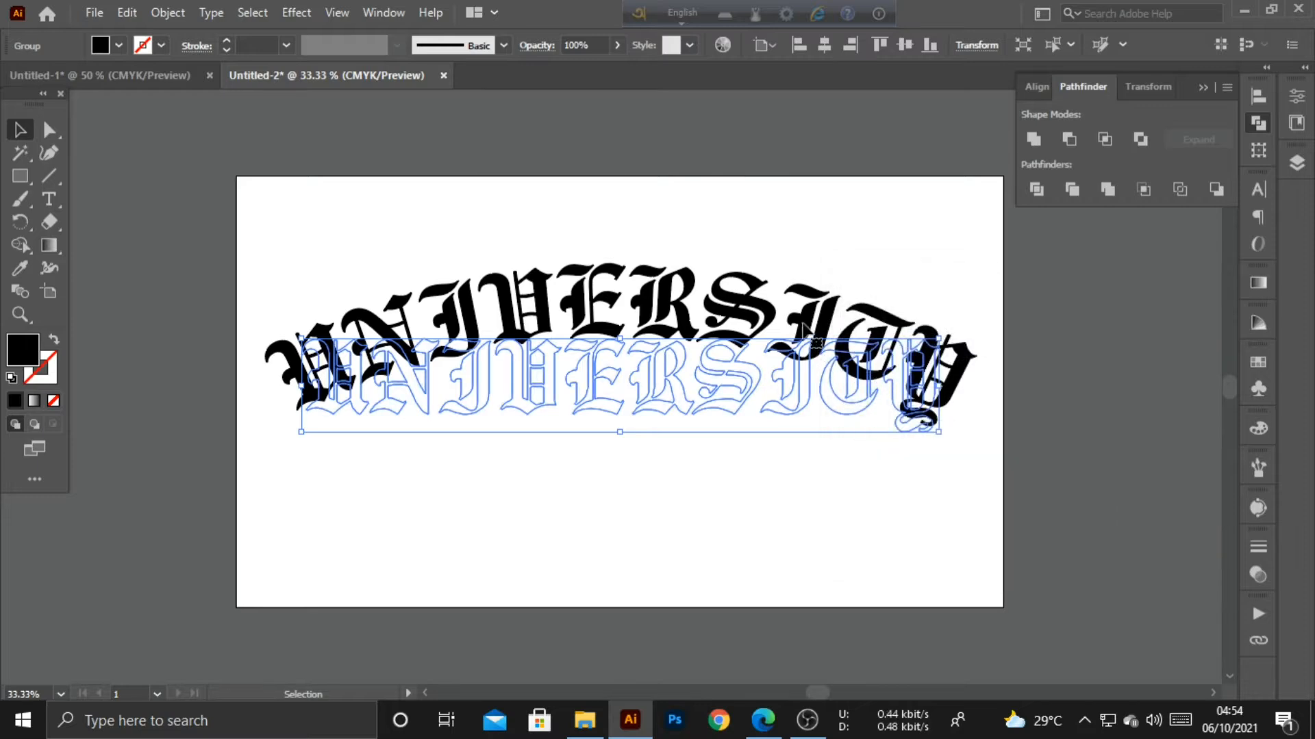
Expand the appearance of the warped word and move the arched lettering slightly down the artboard
click(168, 13)
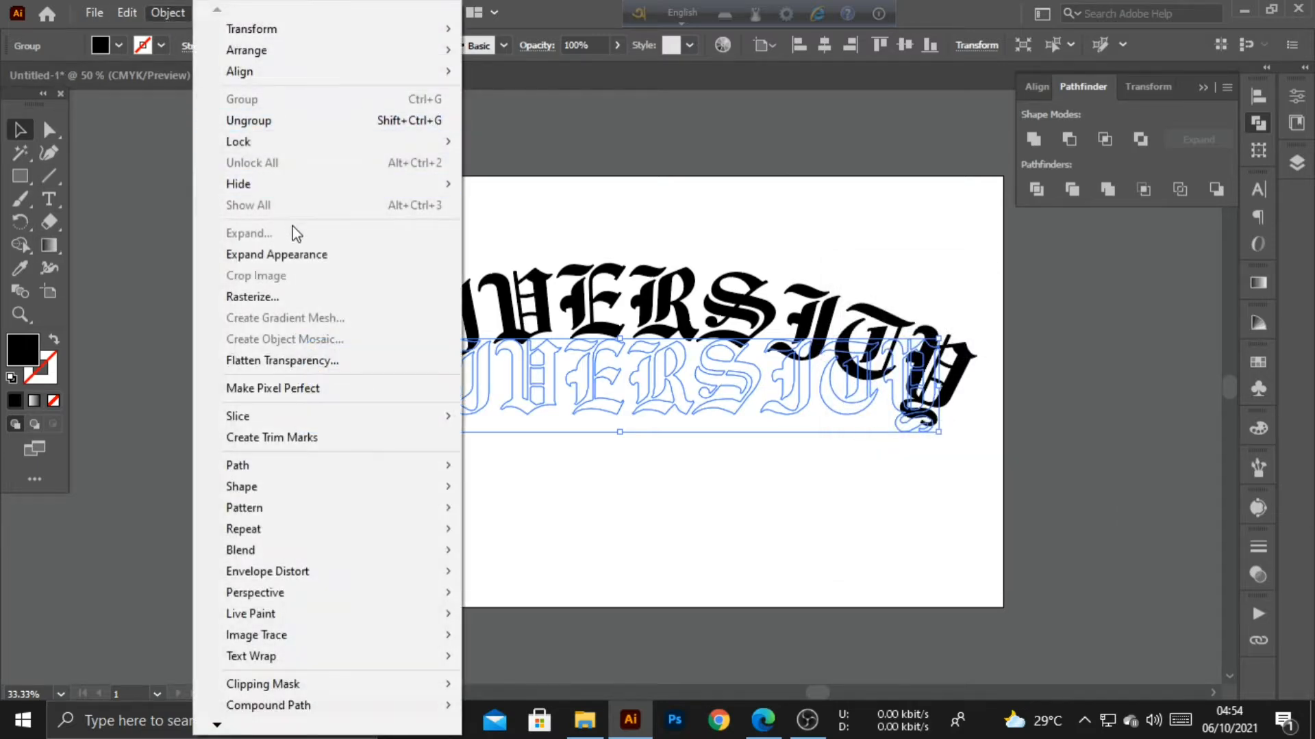
click(301, 255)
drag(647, 346, 645, 360)
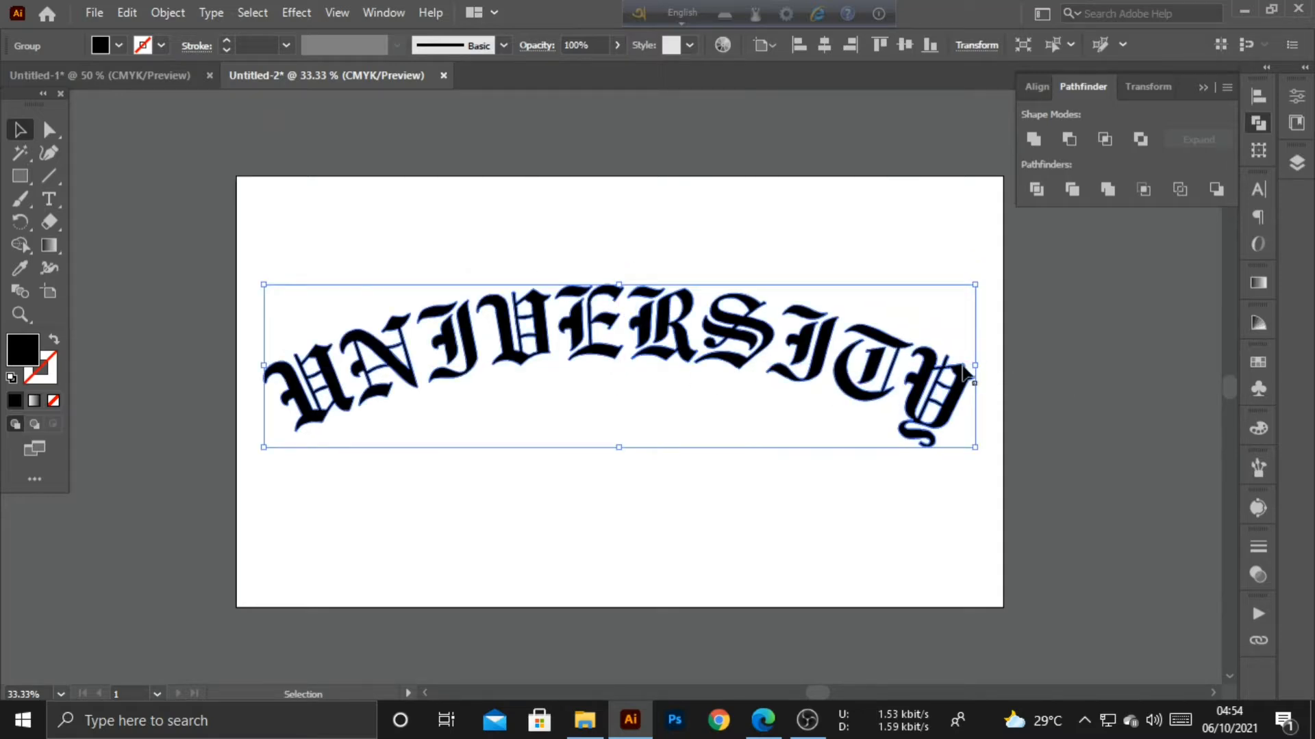
Scale the arched lettering down slightly to leave more side margin and nudge it a little lower
drag(978, 365, 905, 402)
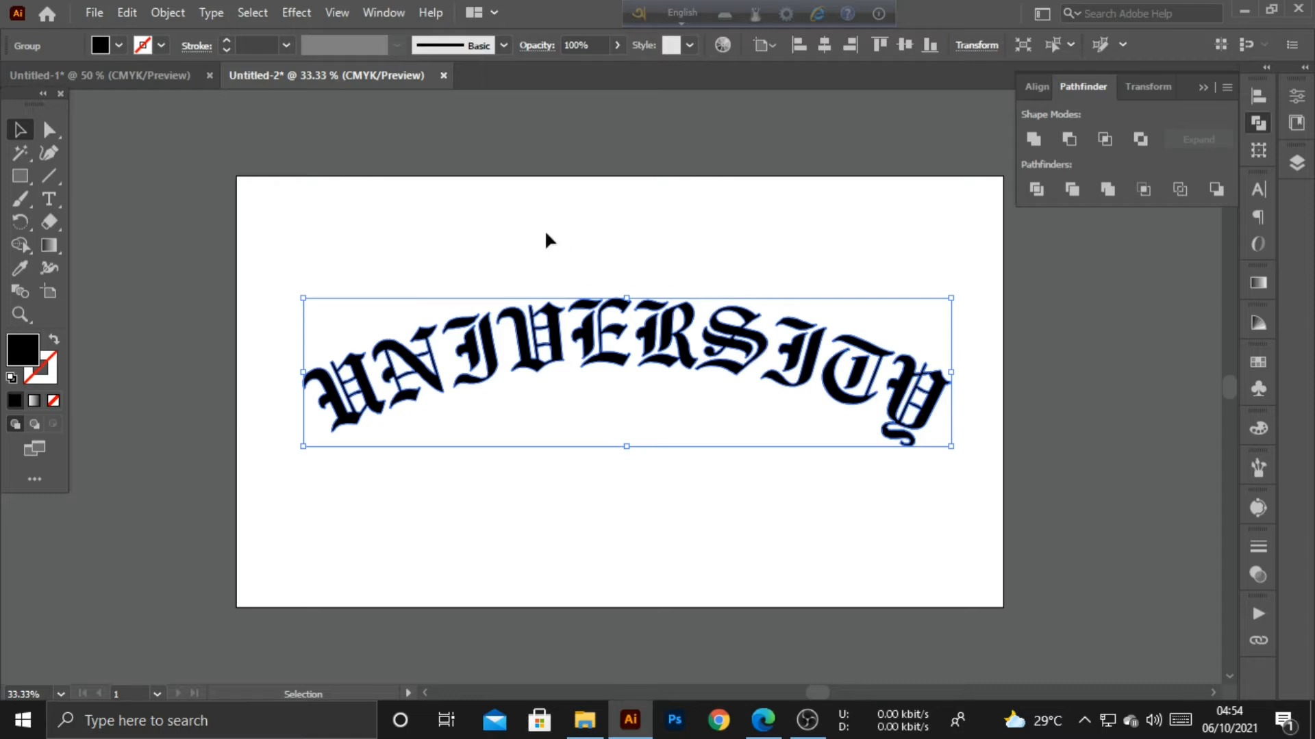
key(ctrl+plus)
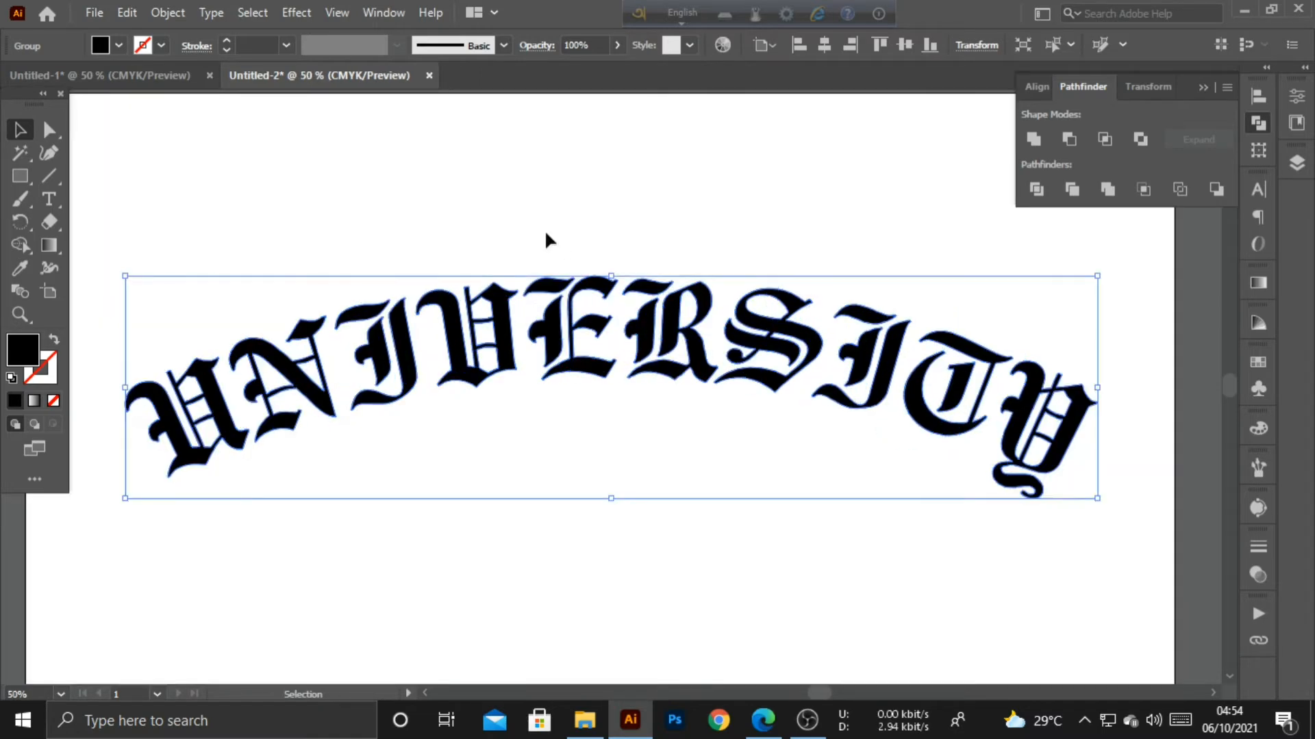
click(546, 230)
drag(575, 327, 575, 332)
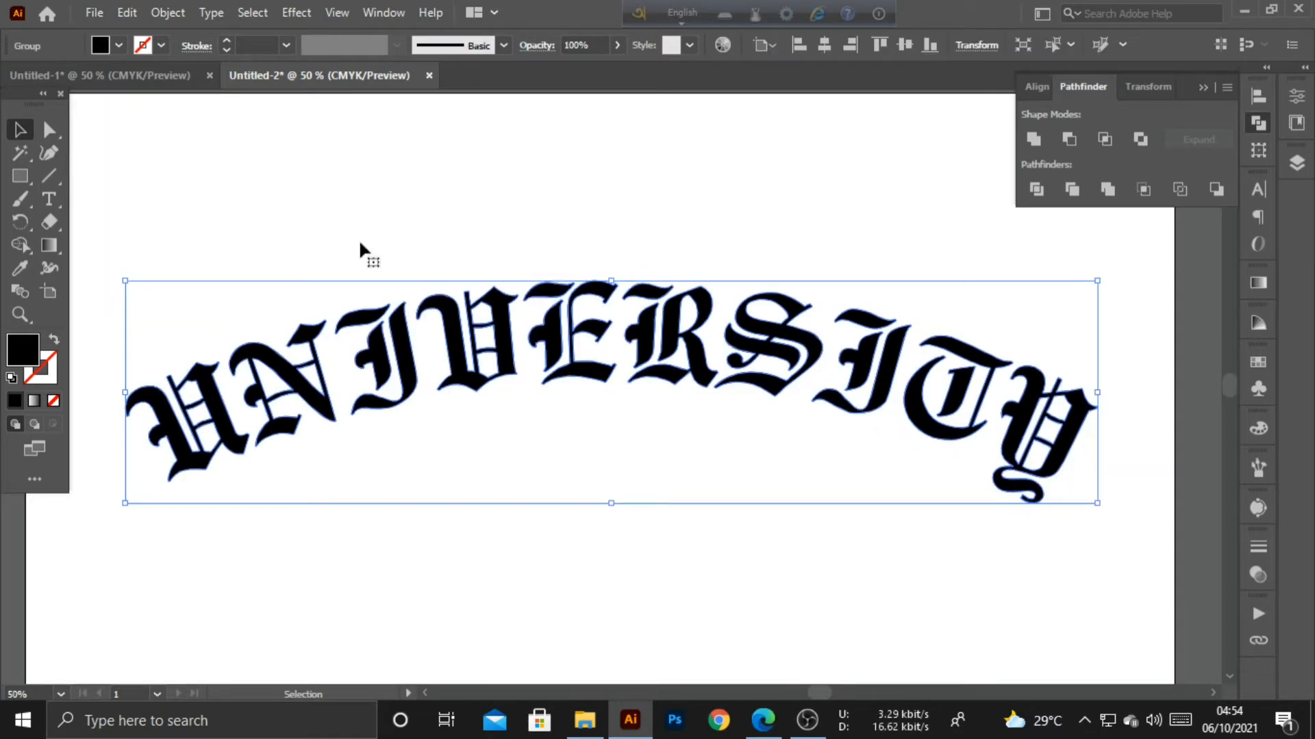
Offset the paths of the arched lettering by 3 px with round joins
click(172, 14)
mouse_move(289, 466)
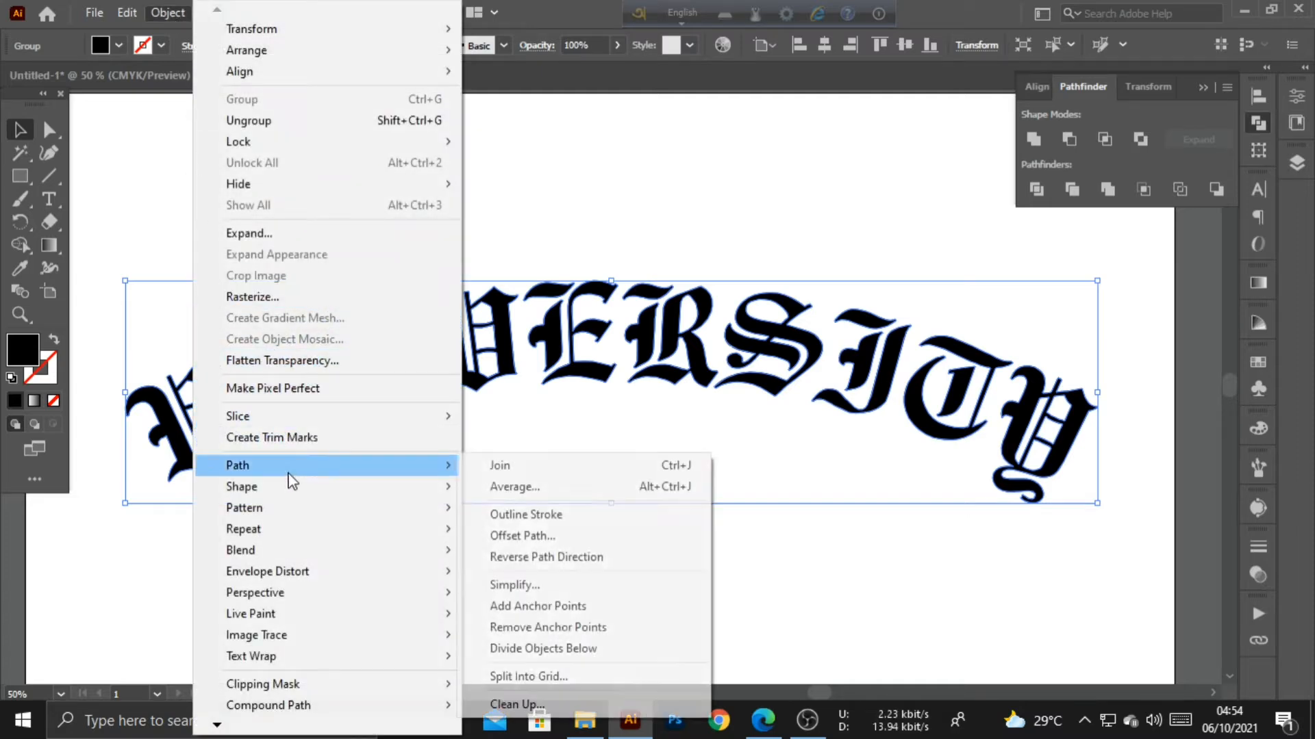
click(554, 537)
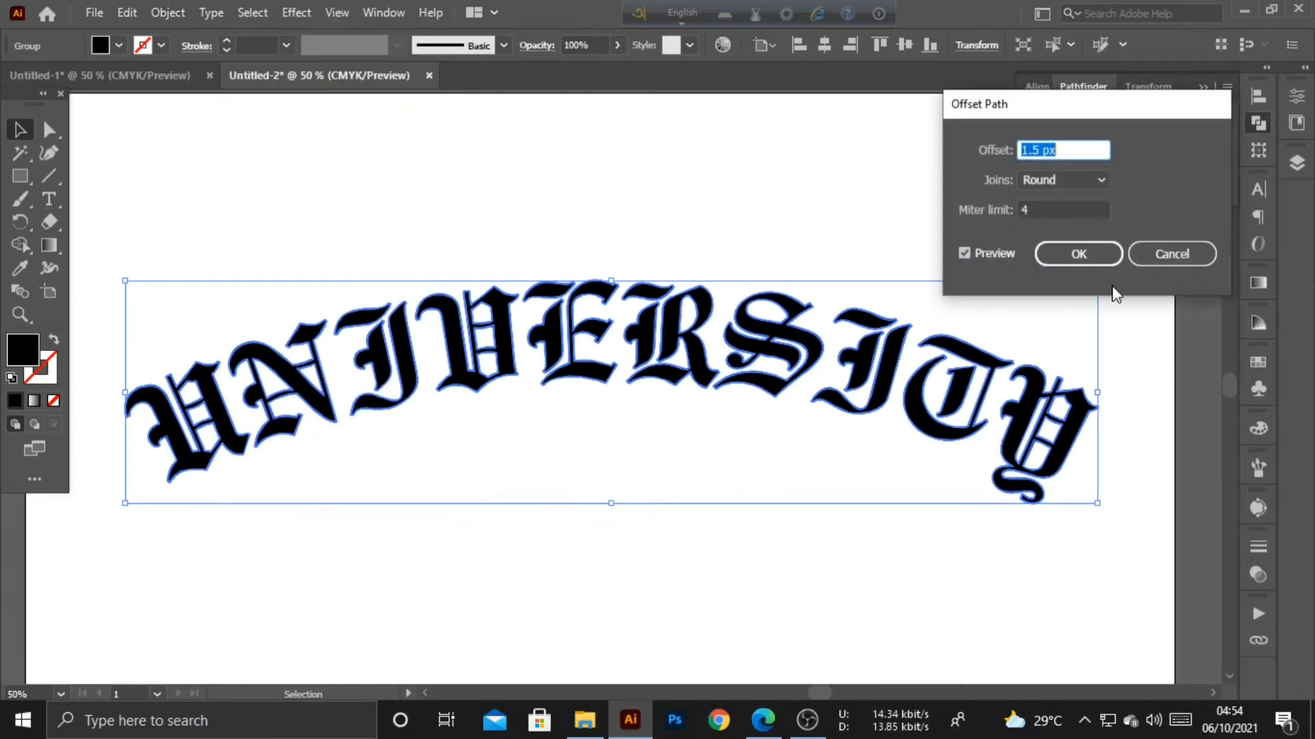
text(4)
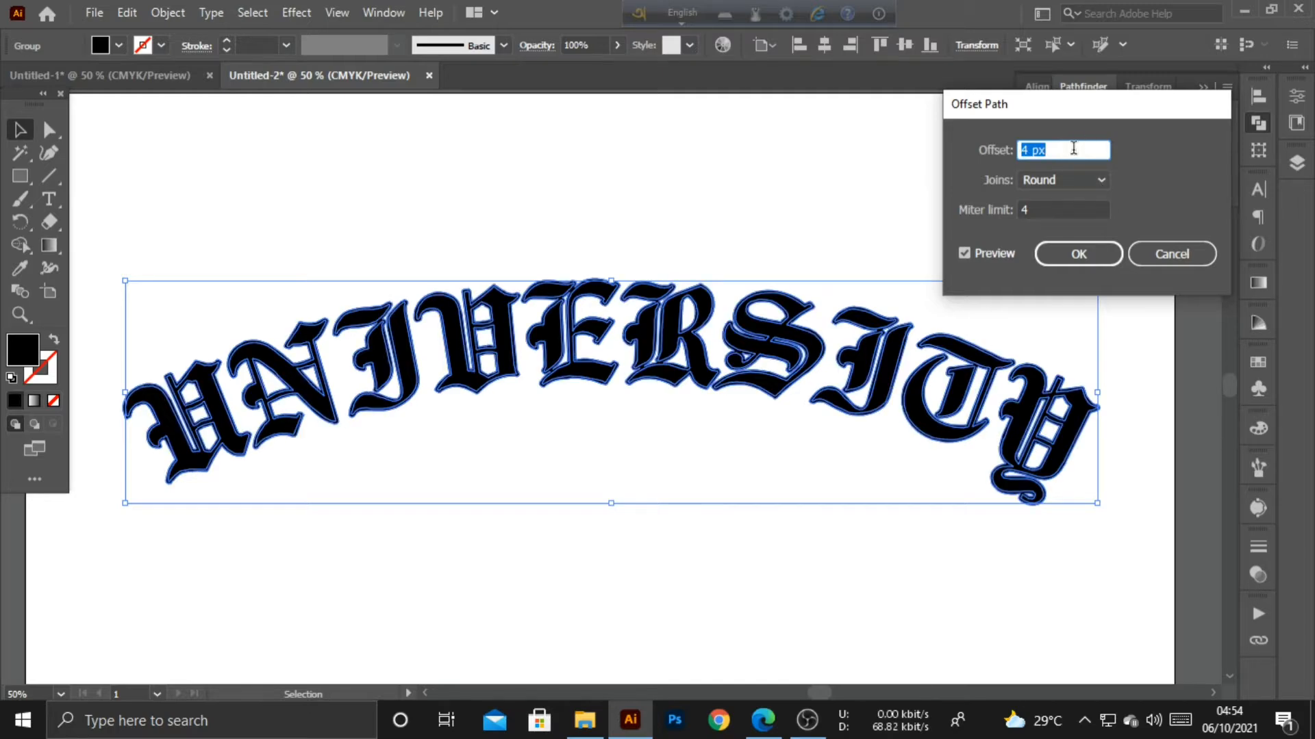
key(Down)
click(1072, 256)
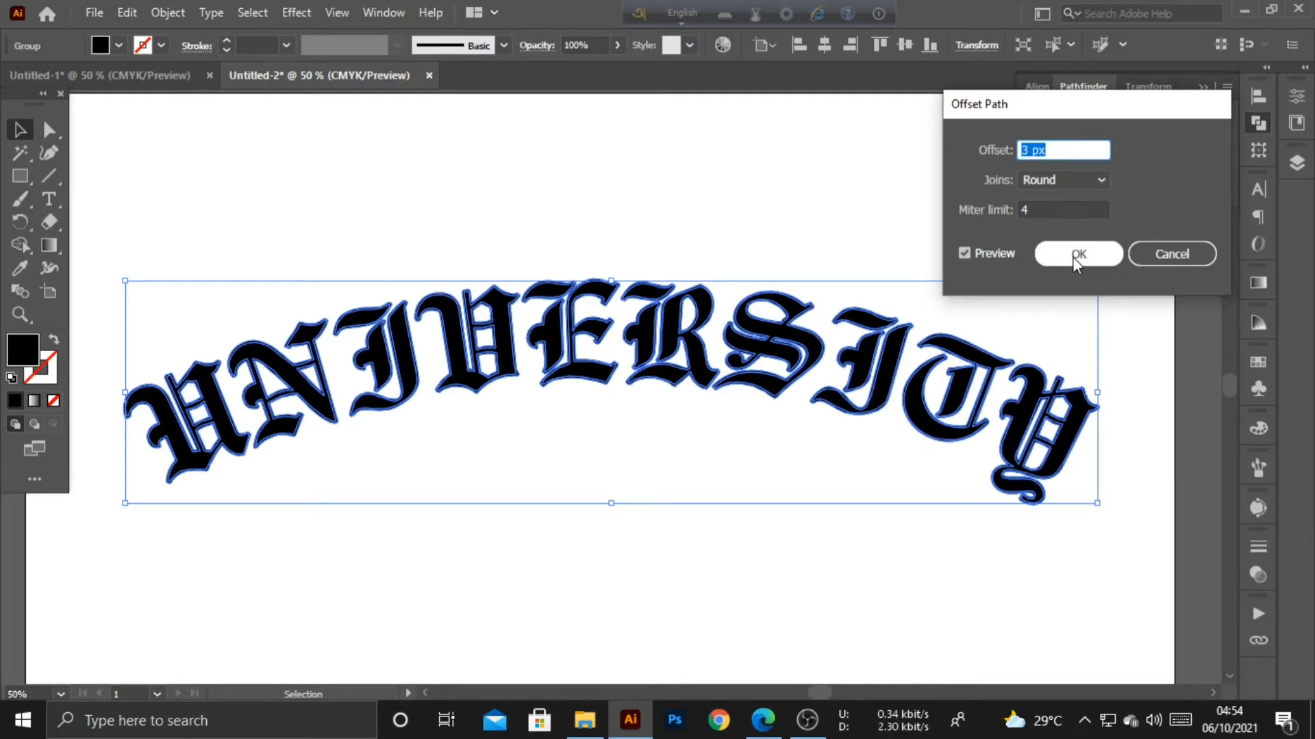
click(1075, 260)
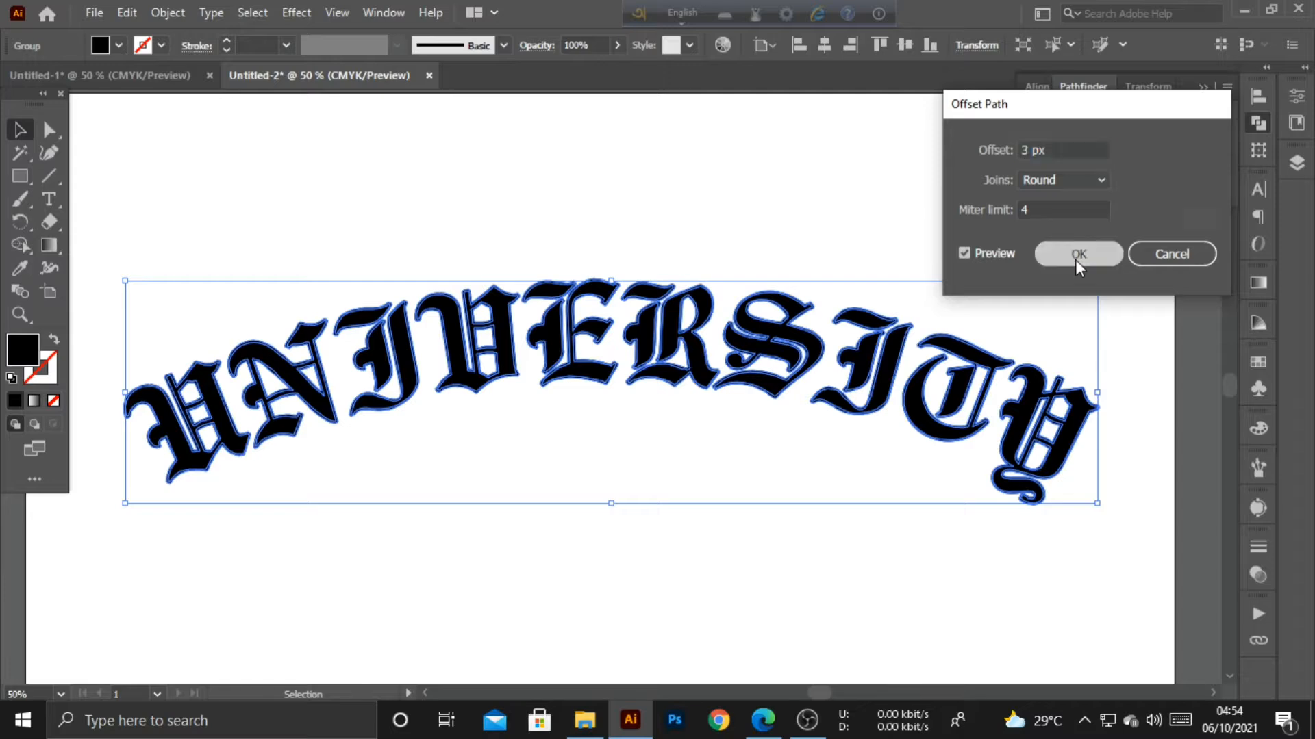
Fill the offset outlines with bright red and merge them with the Unite shape mode
double_click(27, 349)
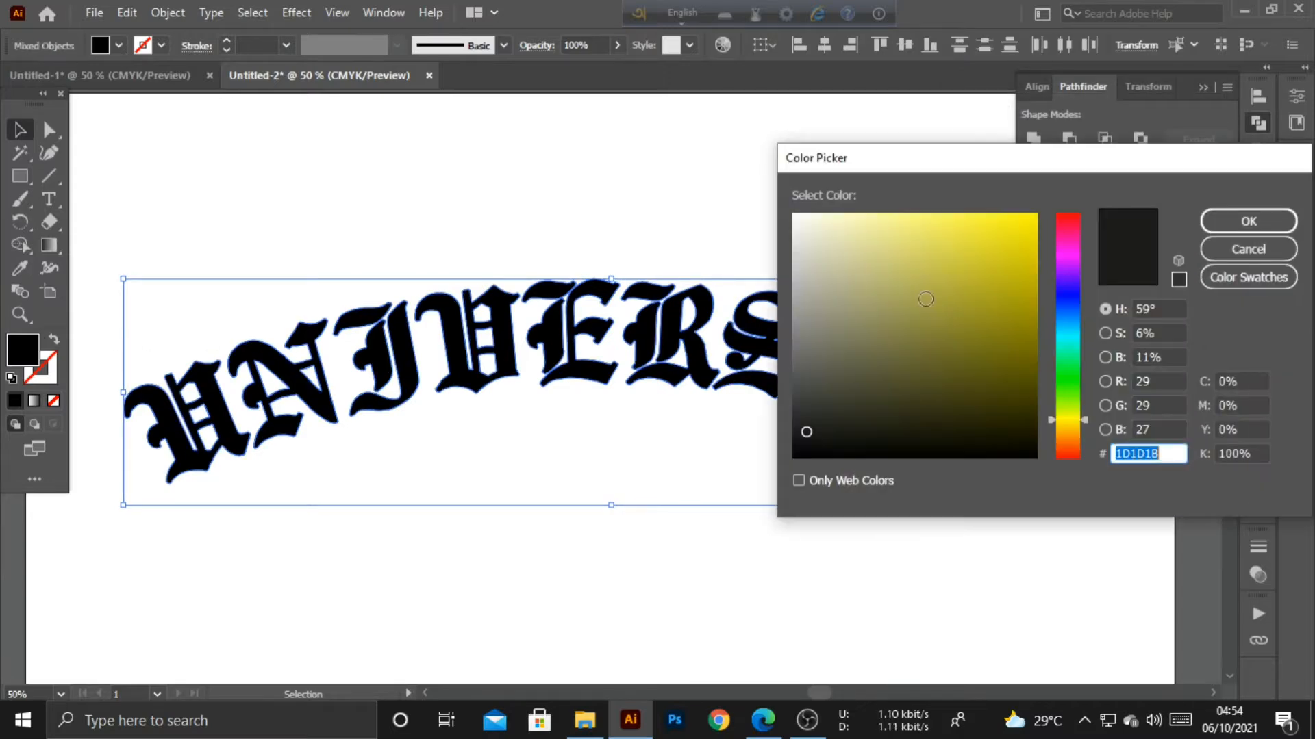
drag(1055, 251, 1049, 213)
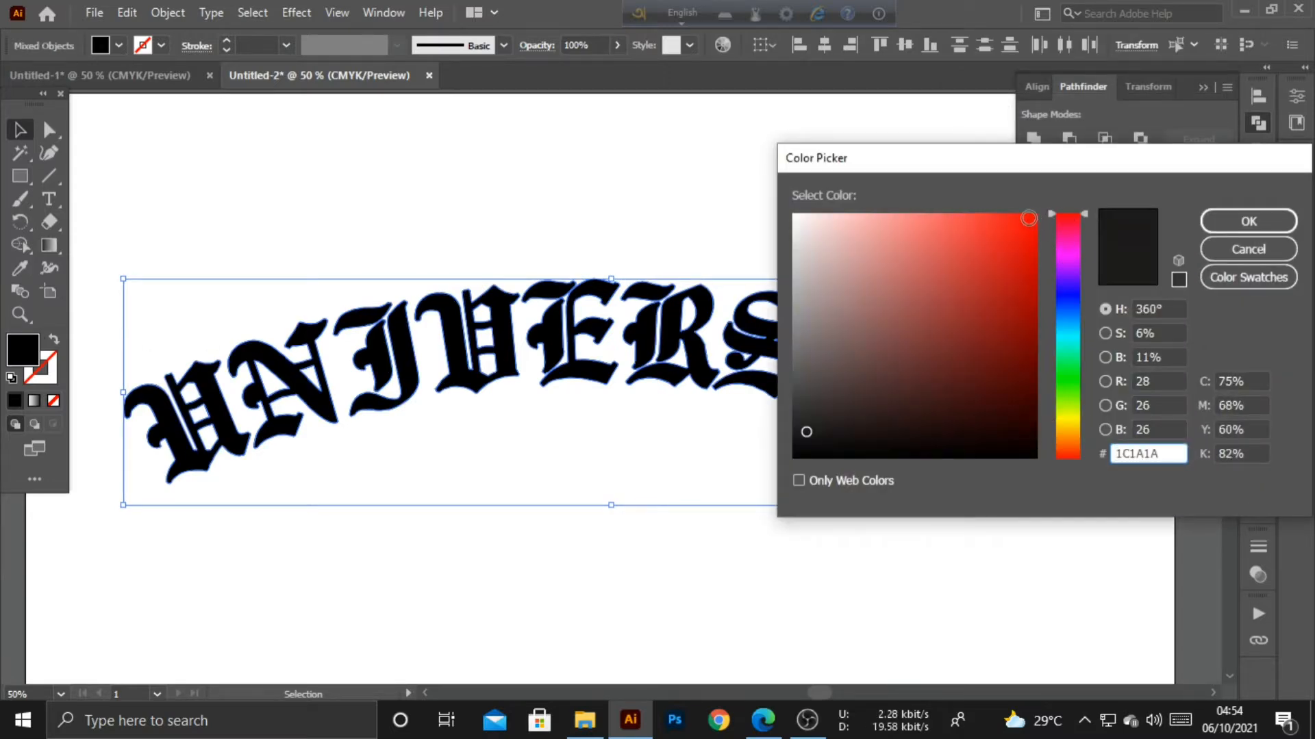
click(1026, 219)
click(1250, 218)
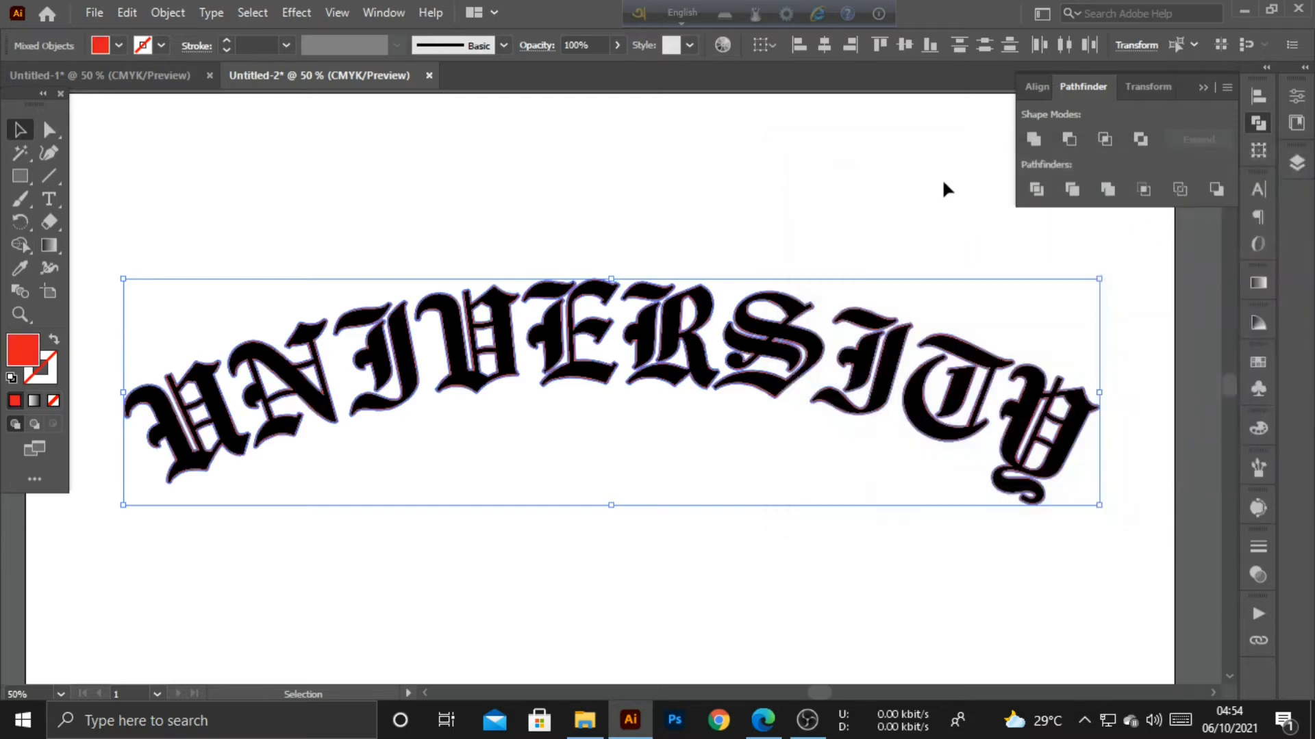
click(1034, 138)
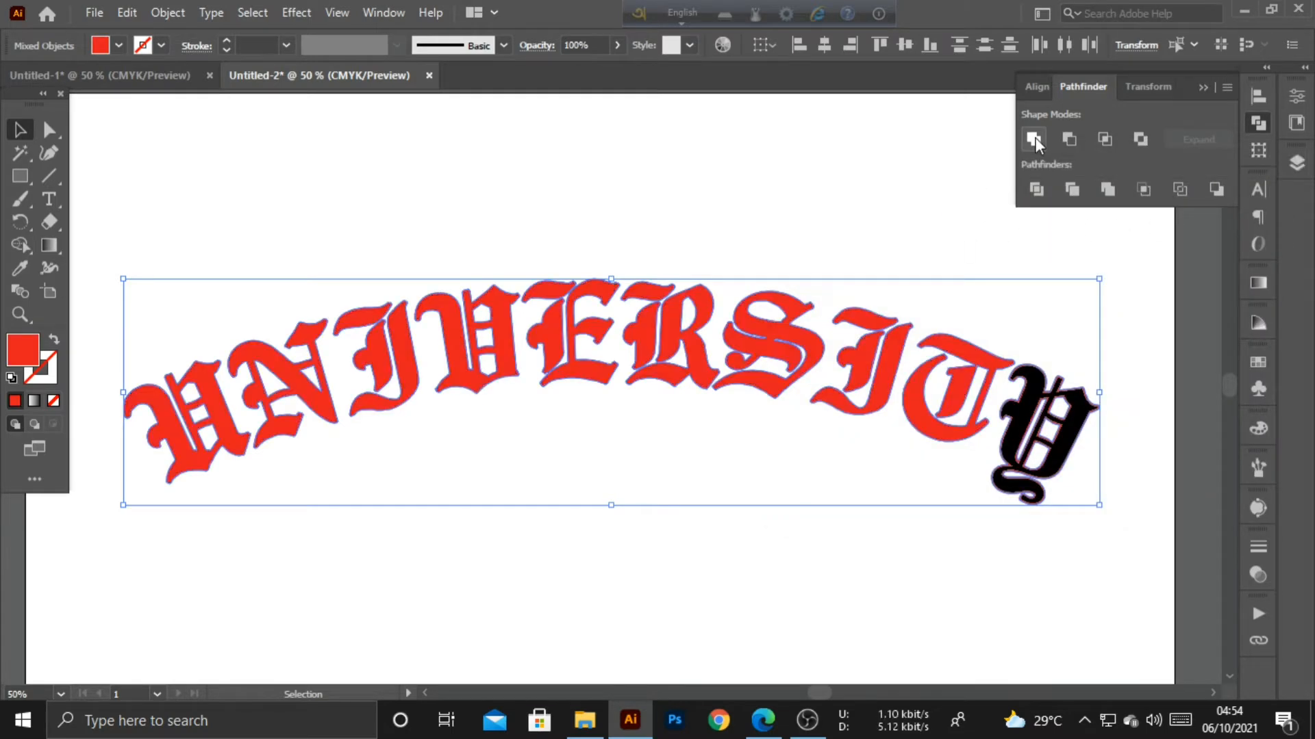
Send the red offset shapes backward until they sit behind all the black letters, and make them a compound path
key(ctrl+bracketleft)
key(ctrl+bracketleft)
key(ctrl+bracketleft)
key(ctrl+bracketleft)
key(ctrl+bracketleft)
key(ctrl+bracketleft)
key(ctrl+bracketleft)
key(ctrl+bracketleft)
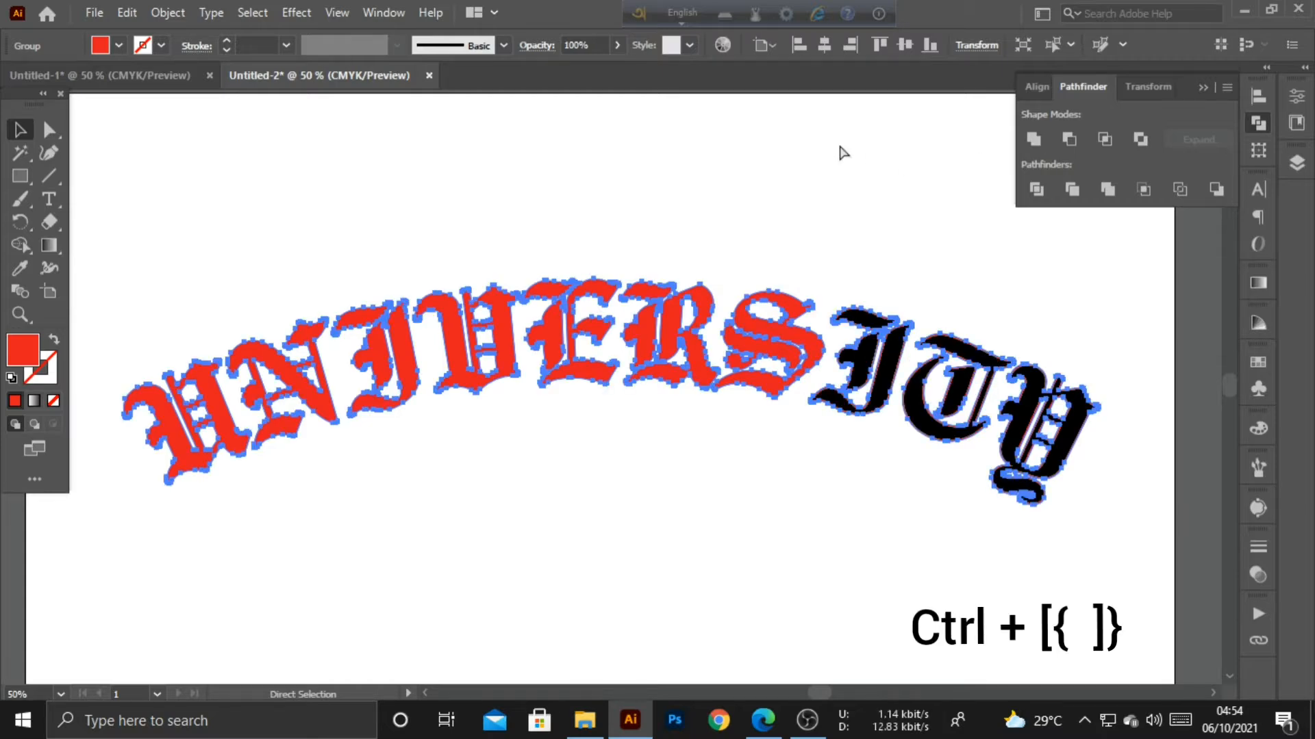
key(ctrl+bracketleft)
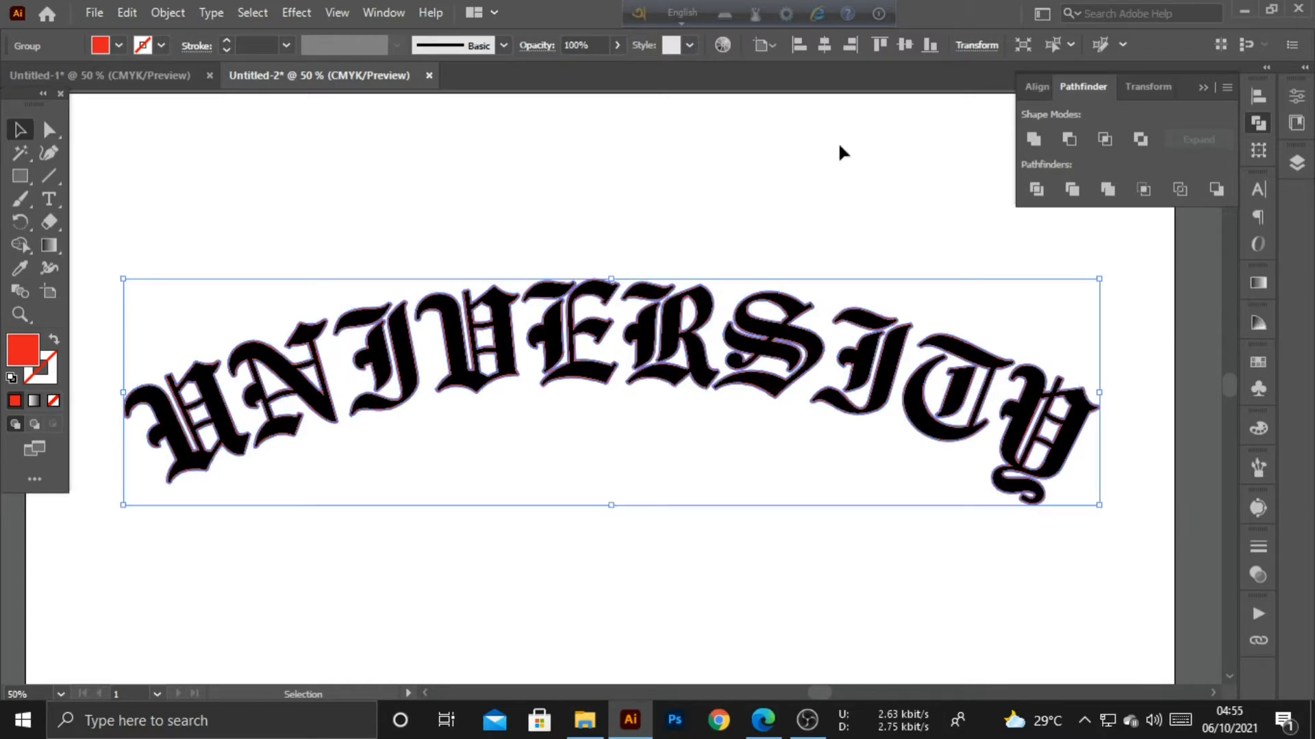
key(ctrl+8)
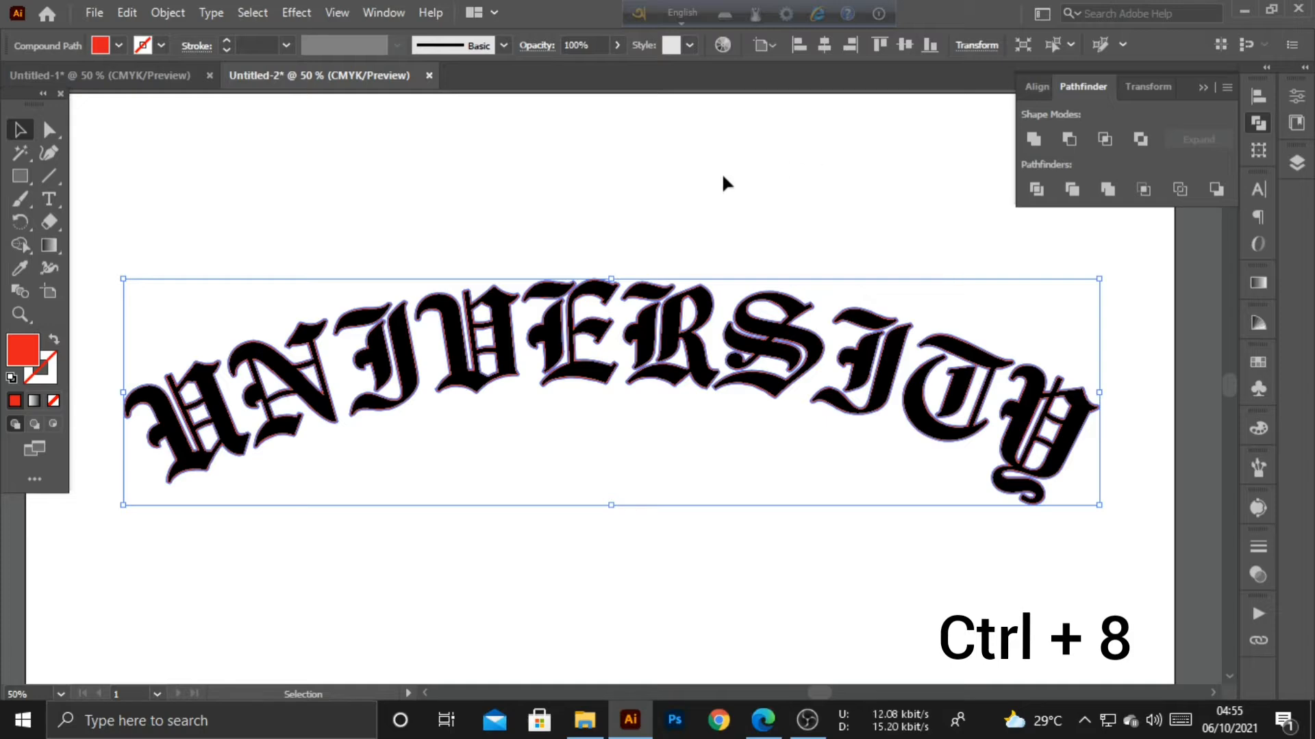
Ungroup the lettering so the black letters and the red outline become separate objects
key(ctrl+plus)
key(ctrl+plus)
key(ctrl+plus)
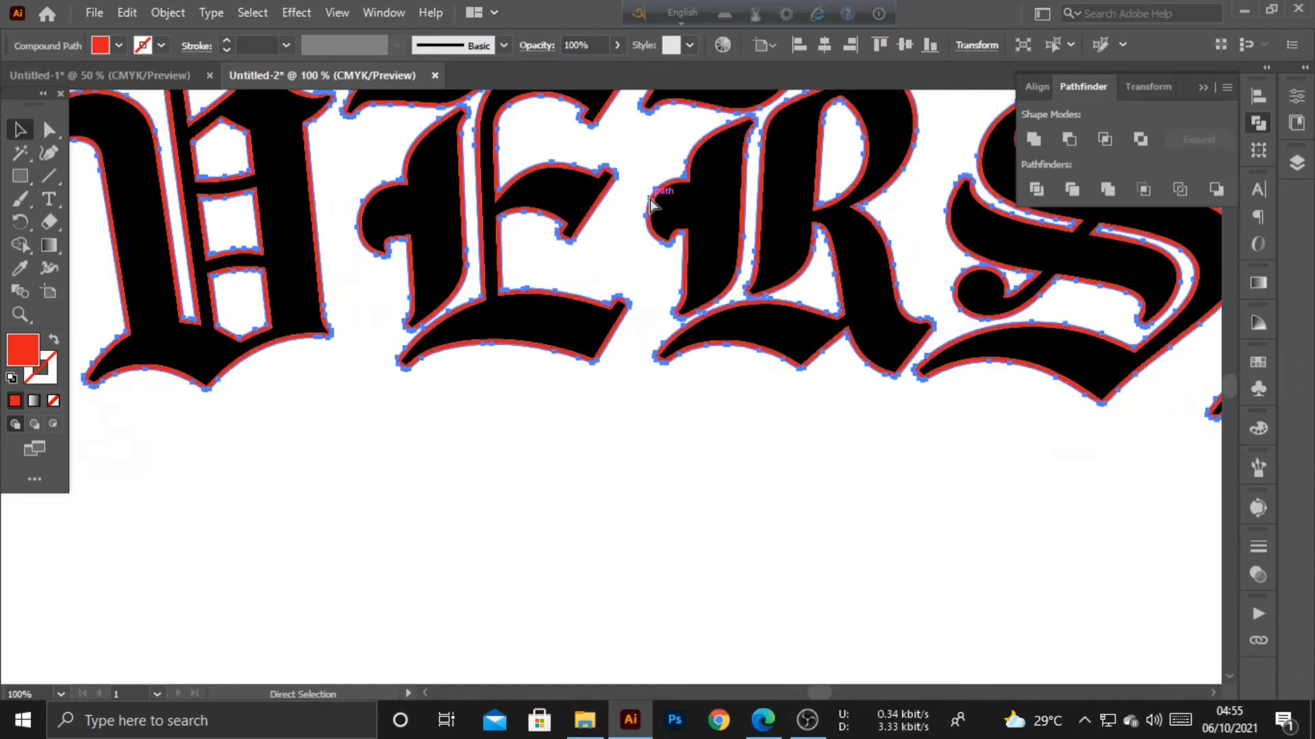
scroll(605, 254, up, 5)
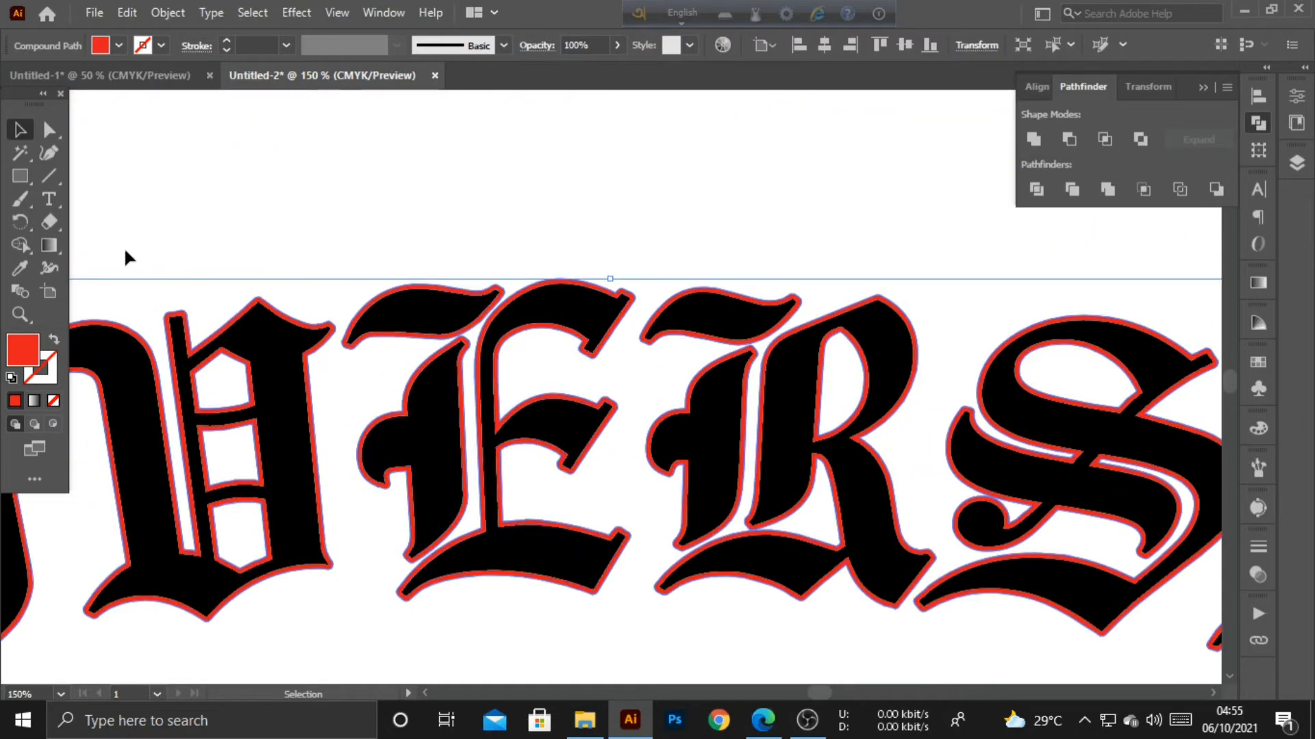
click(274, 229)
click(285, 353)
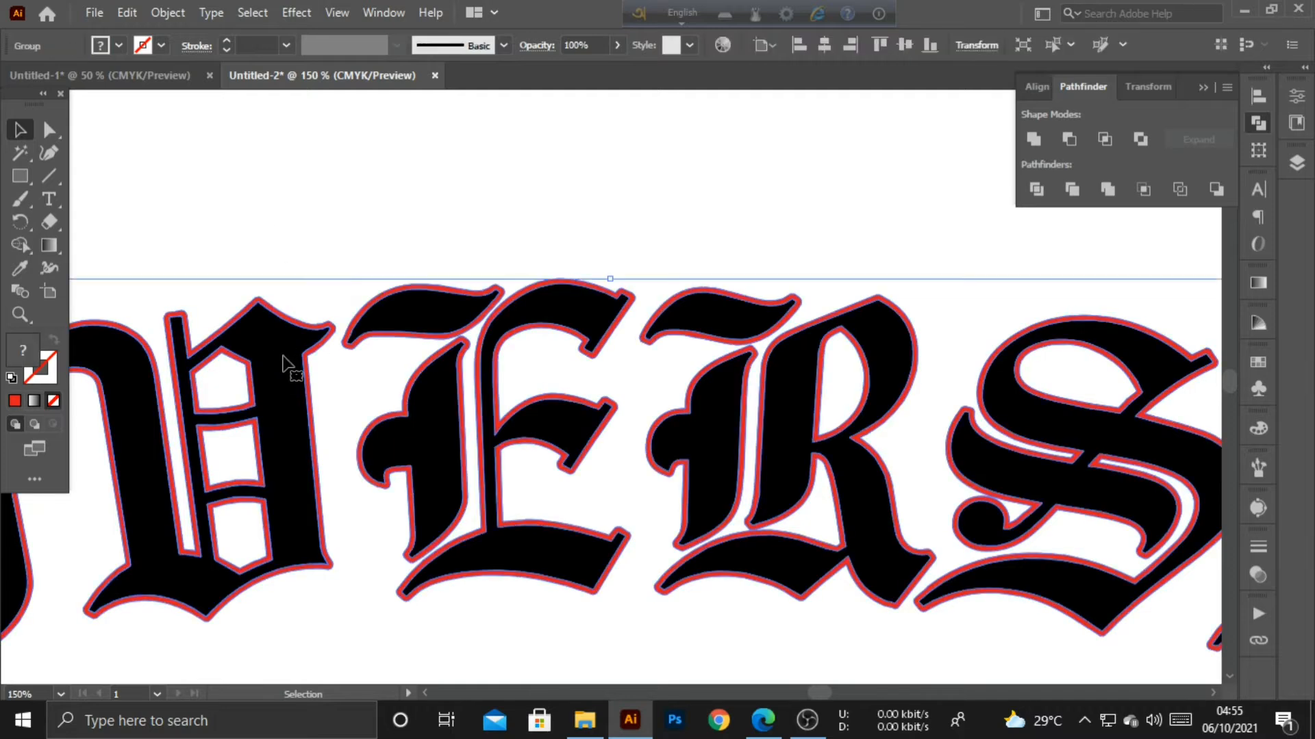
right_click(284, 358)
click(365, 517)
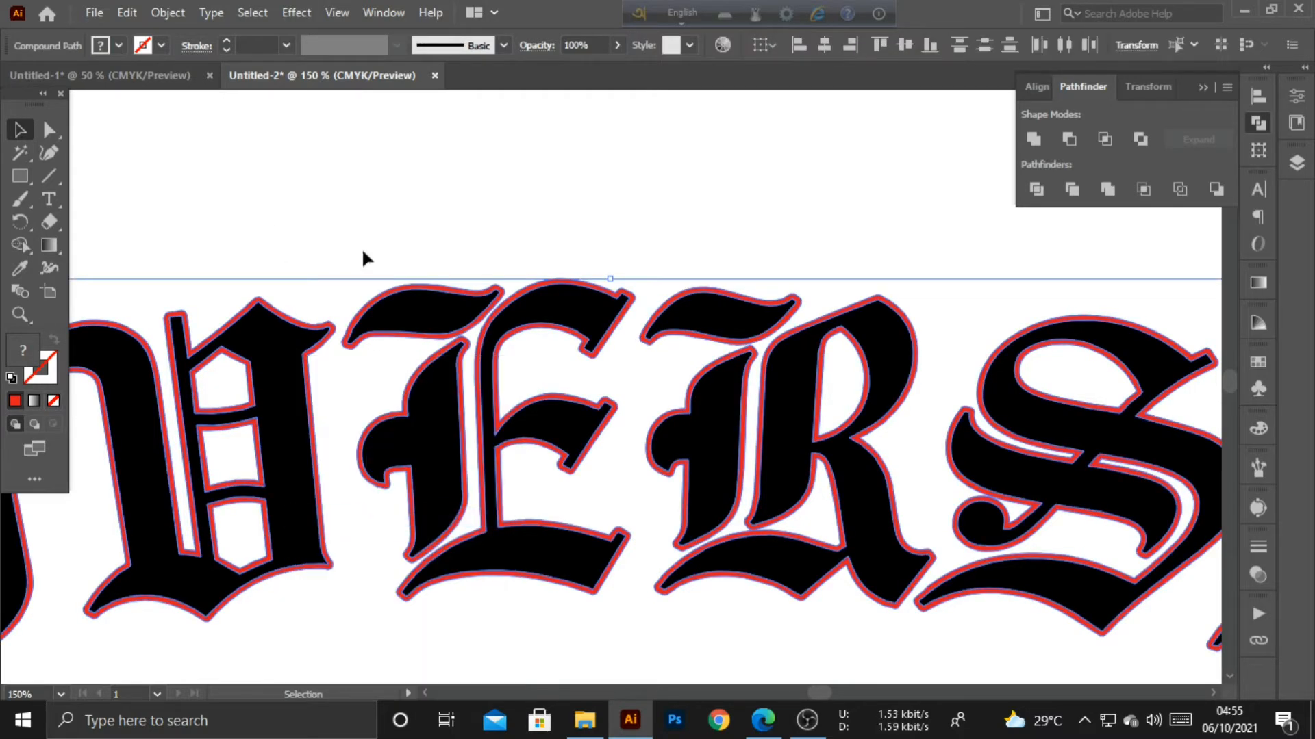
Select all the black letters by their shared fill with the Magic Wand, group them, and clear the selection
click(224, 310)
click(19, 157)
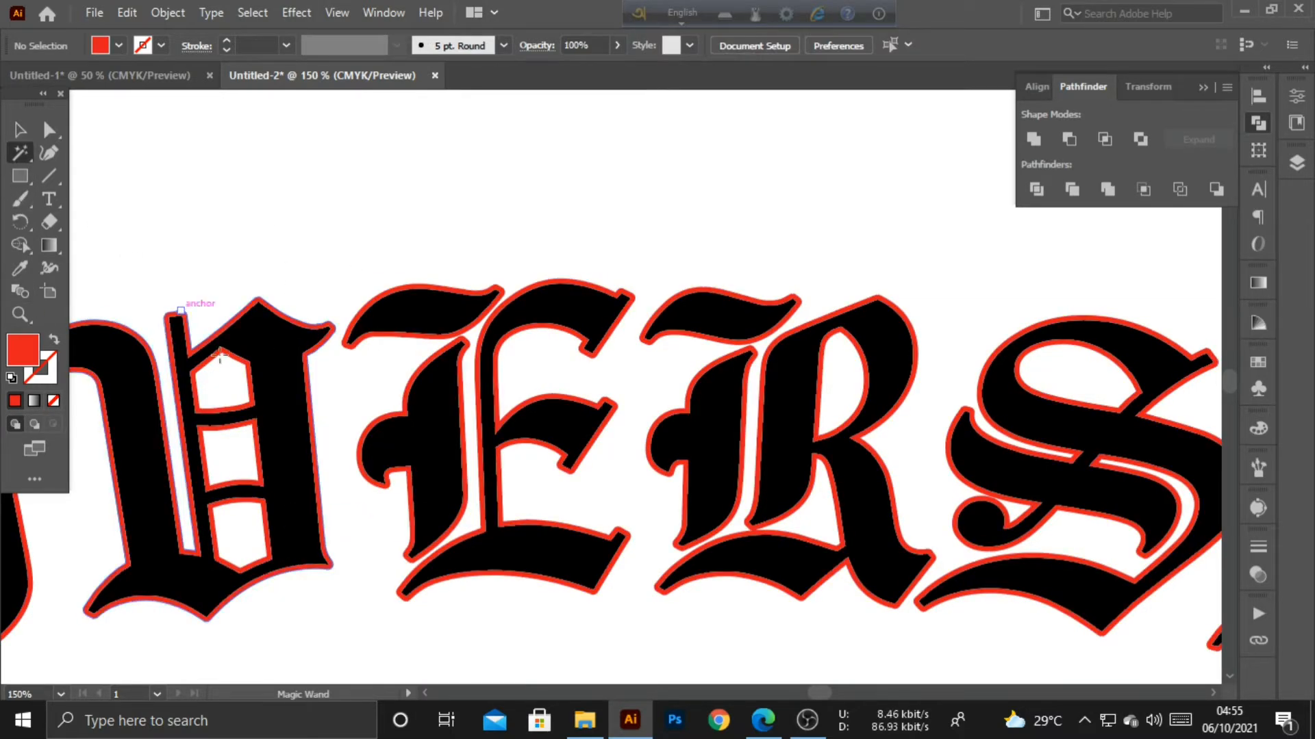
click(285, 405)
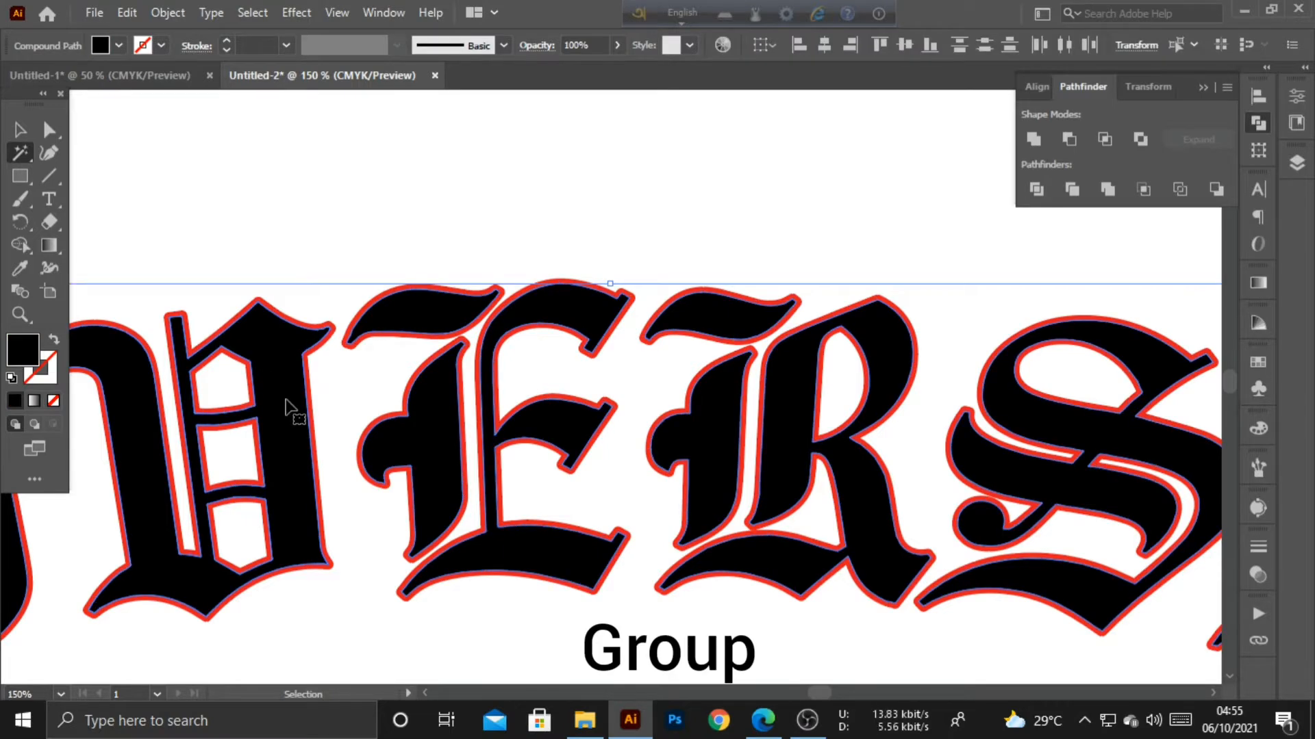
key(ctrl+shift+a)
click(19, 130)
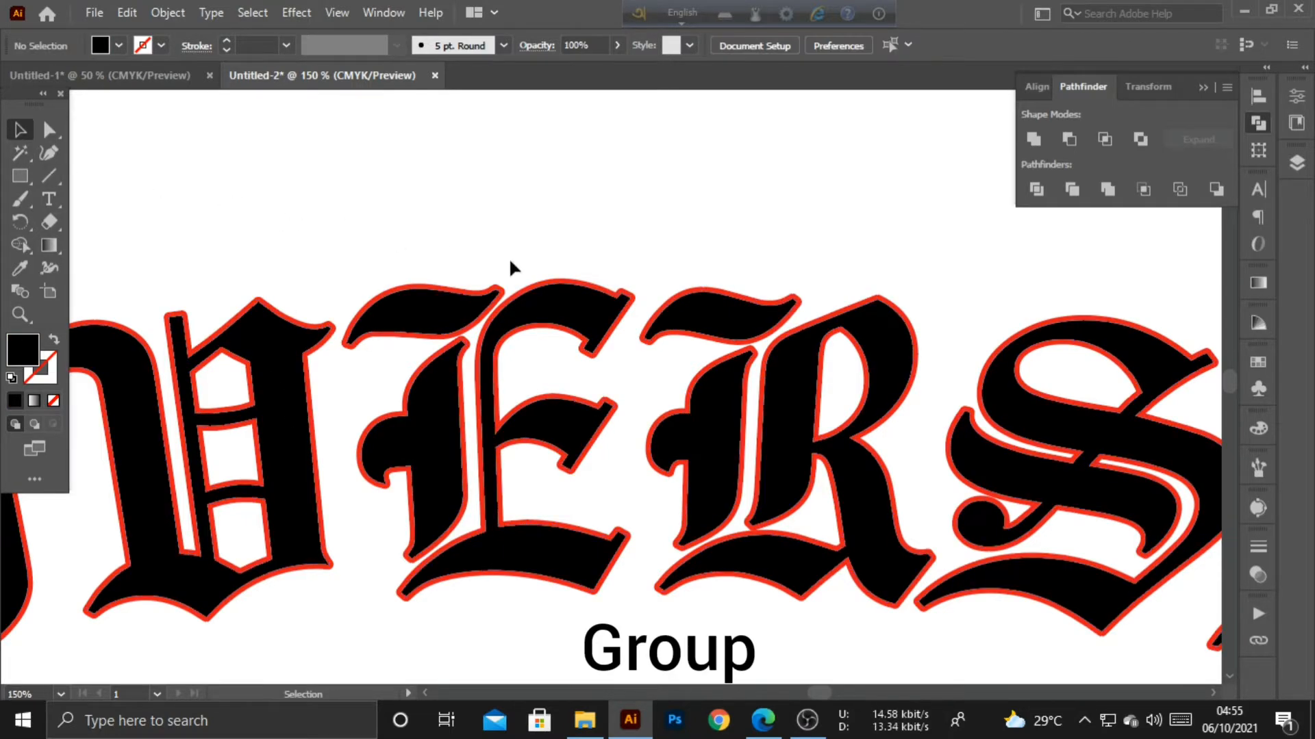
Shift the red outline a few pixels down and to the right behind the black letters as a shadow
key(ctrl+plus)
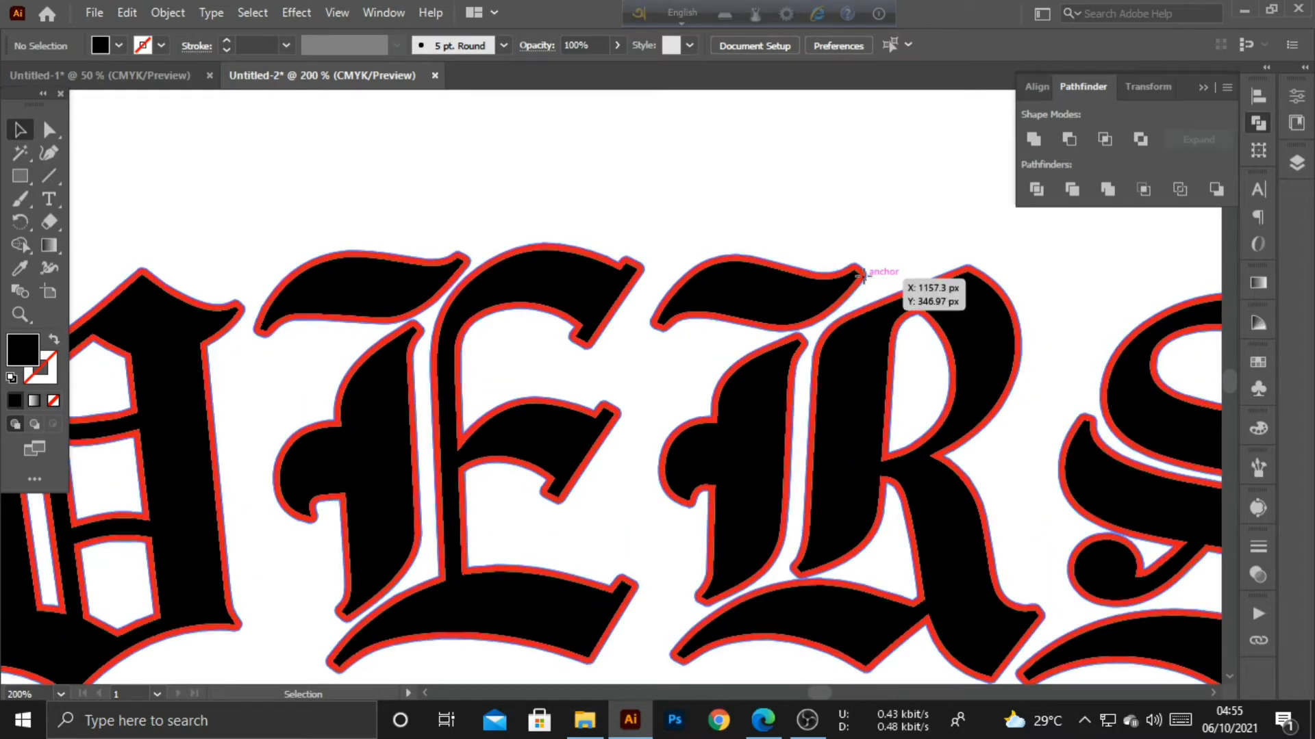
drag(862, 275, 870, 282)
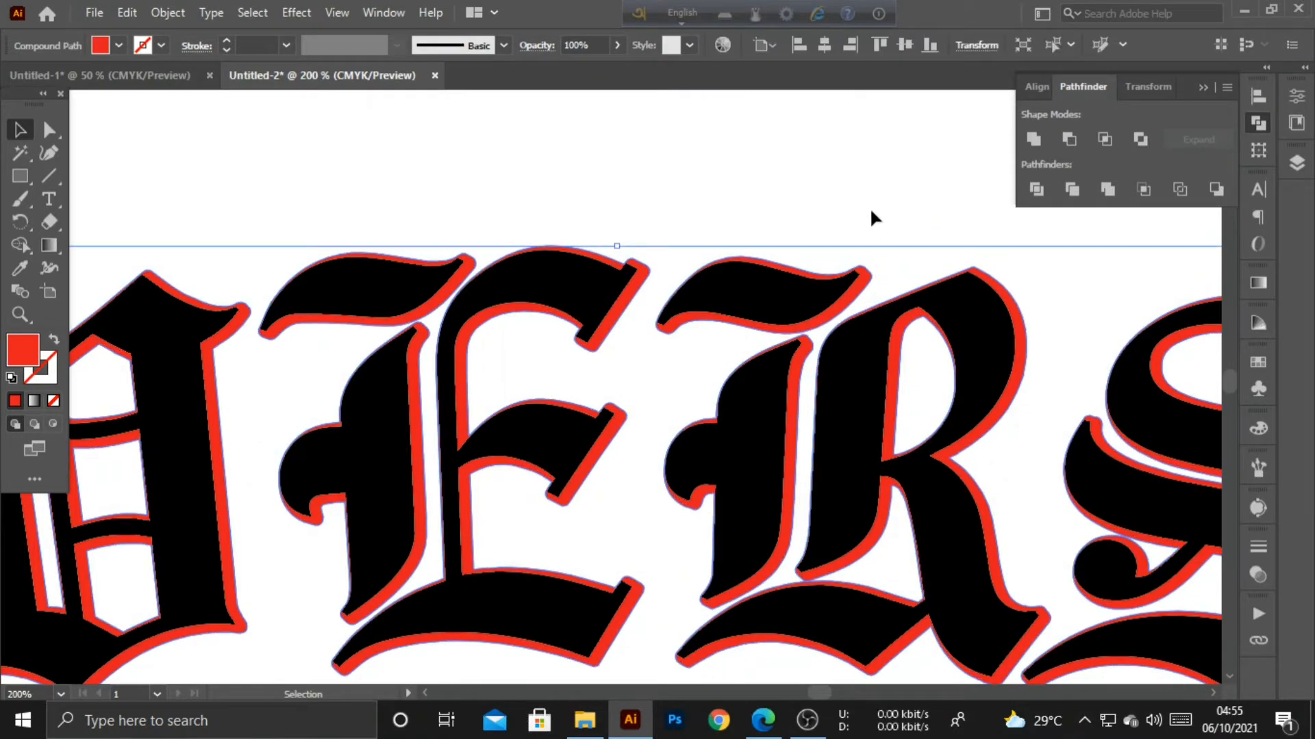
click(663, 166)
Offset the paths of the black letter group by 1.5 px with round joins
click(573, 281)
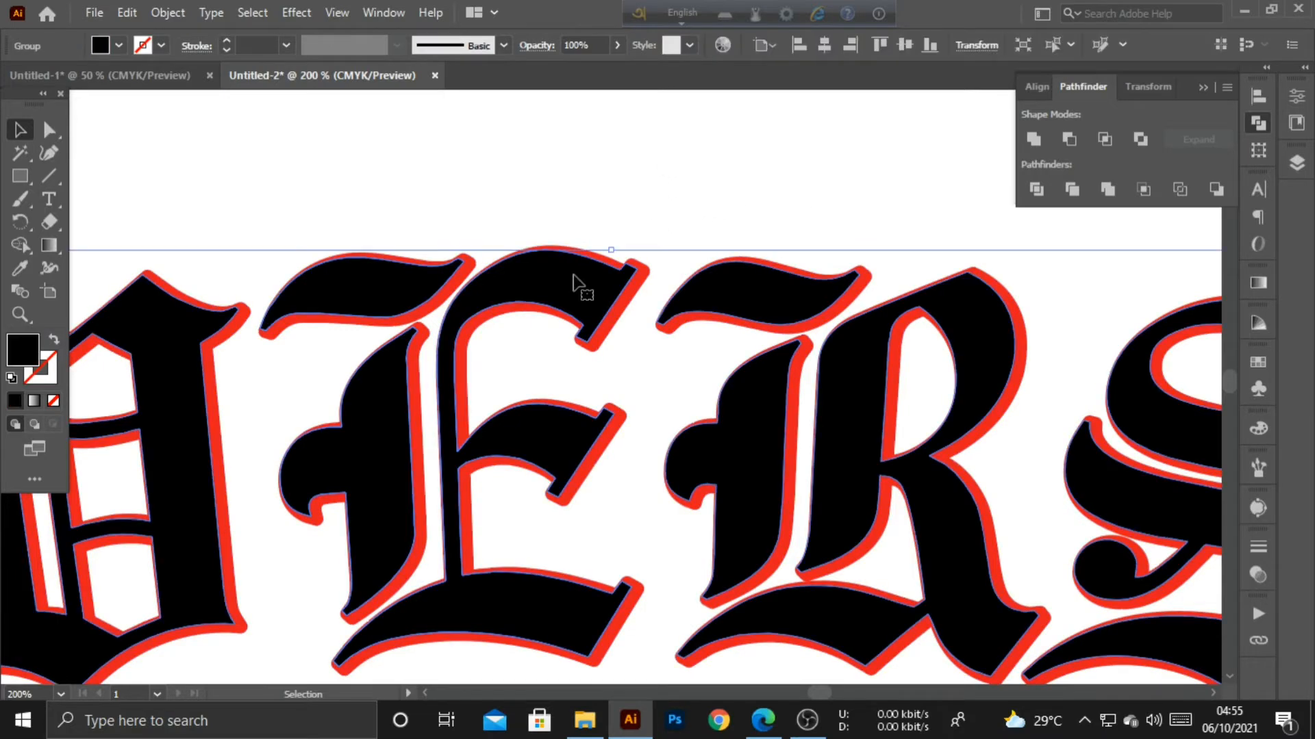
click(164, 13)
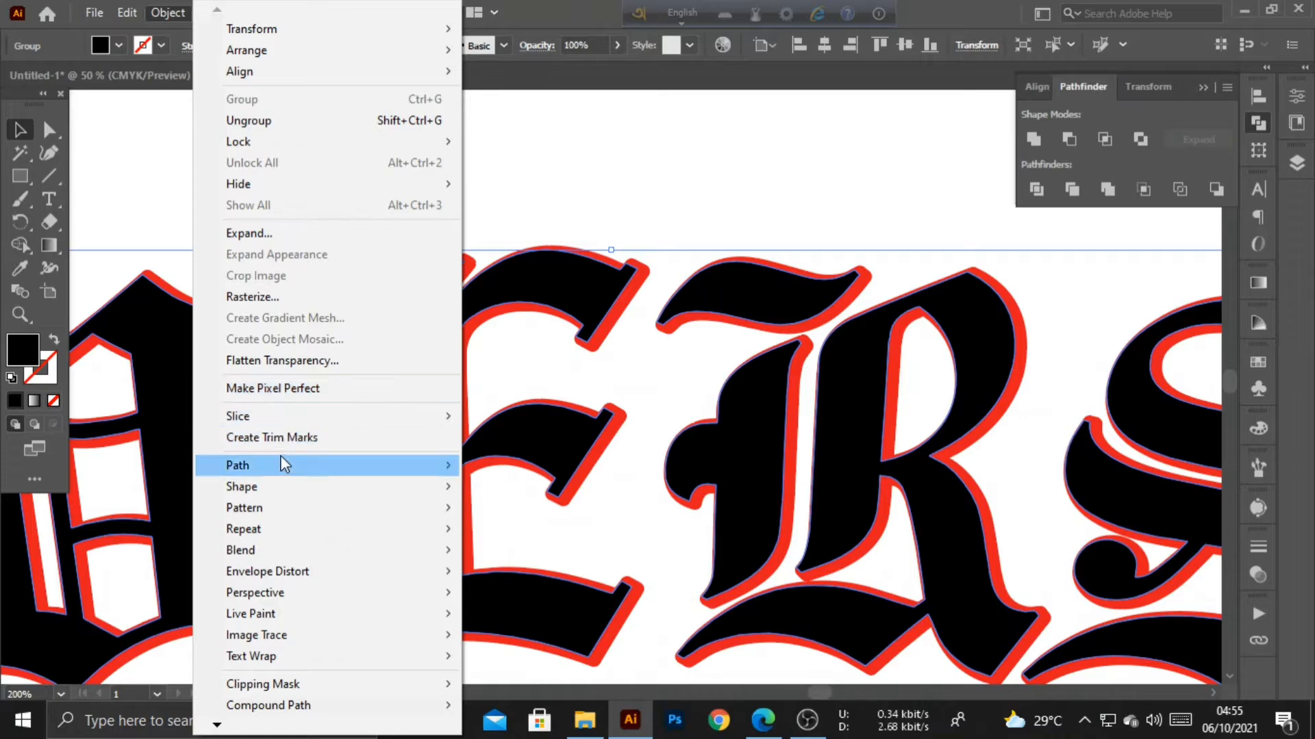
mouse_move(281, 465)
click(541, 538)
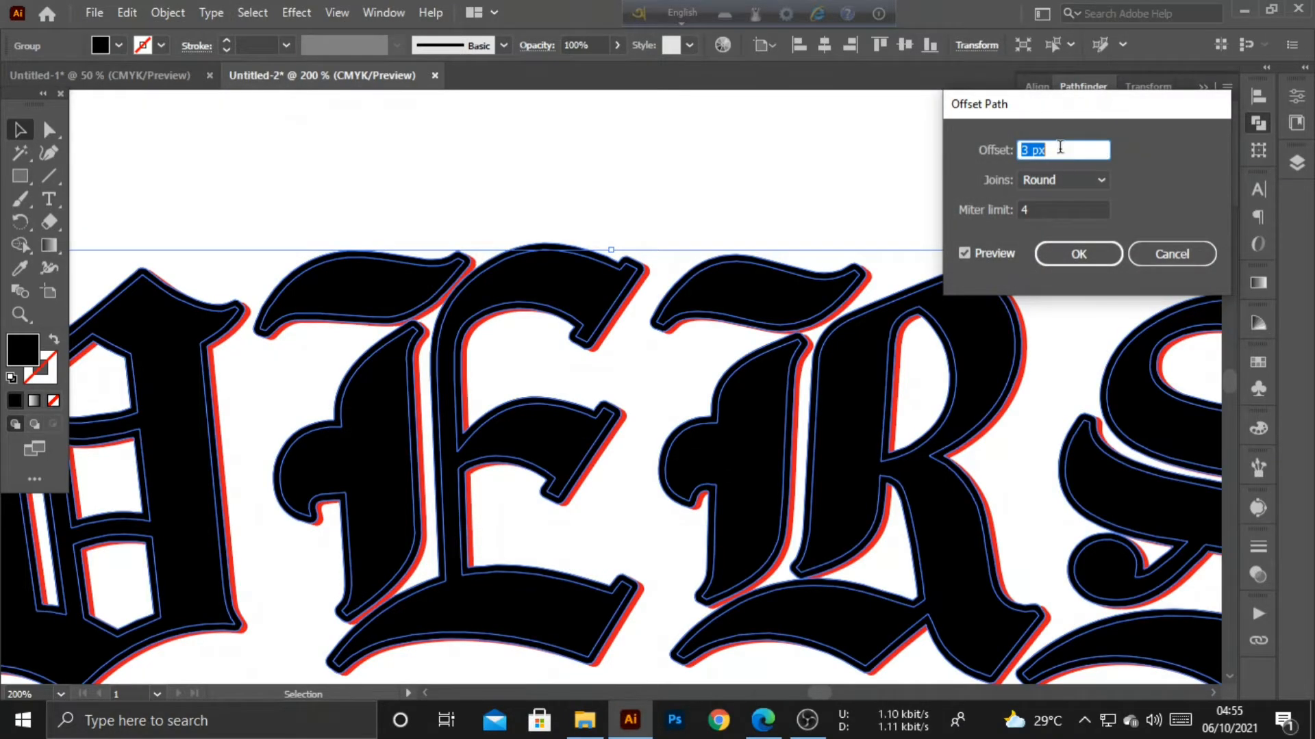
key(Down)
key(Down)
key(Down)
key(Up)
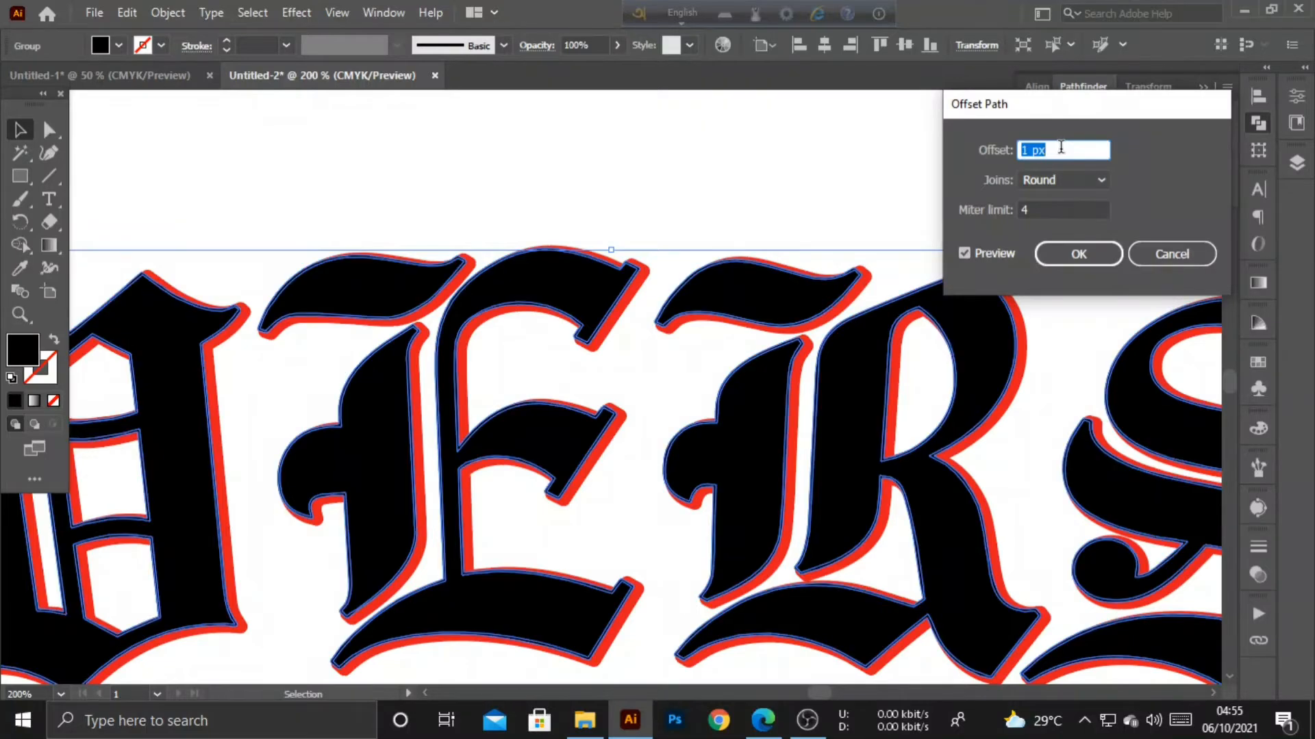
key(Up)
text(1)
click(991, 250)
click(991, 249)
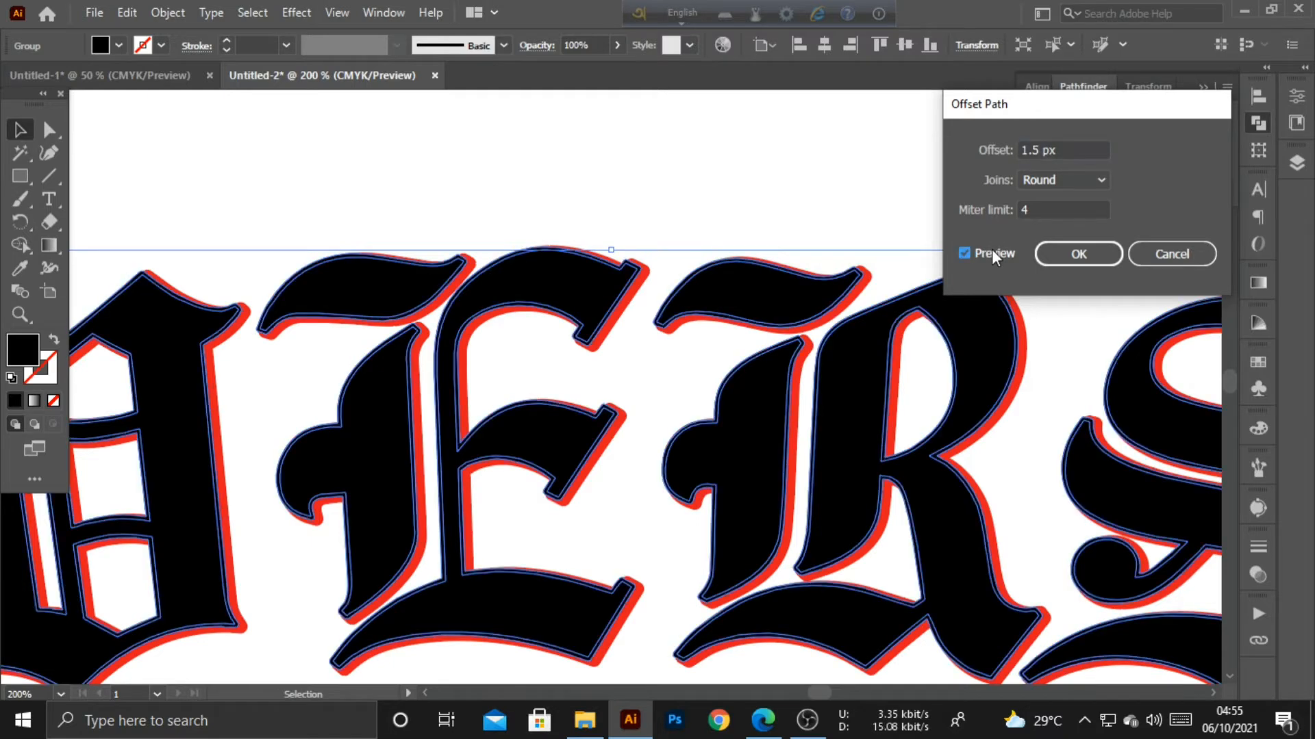
click(1078, 255)
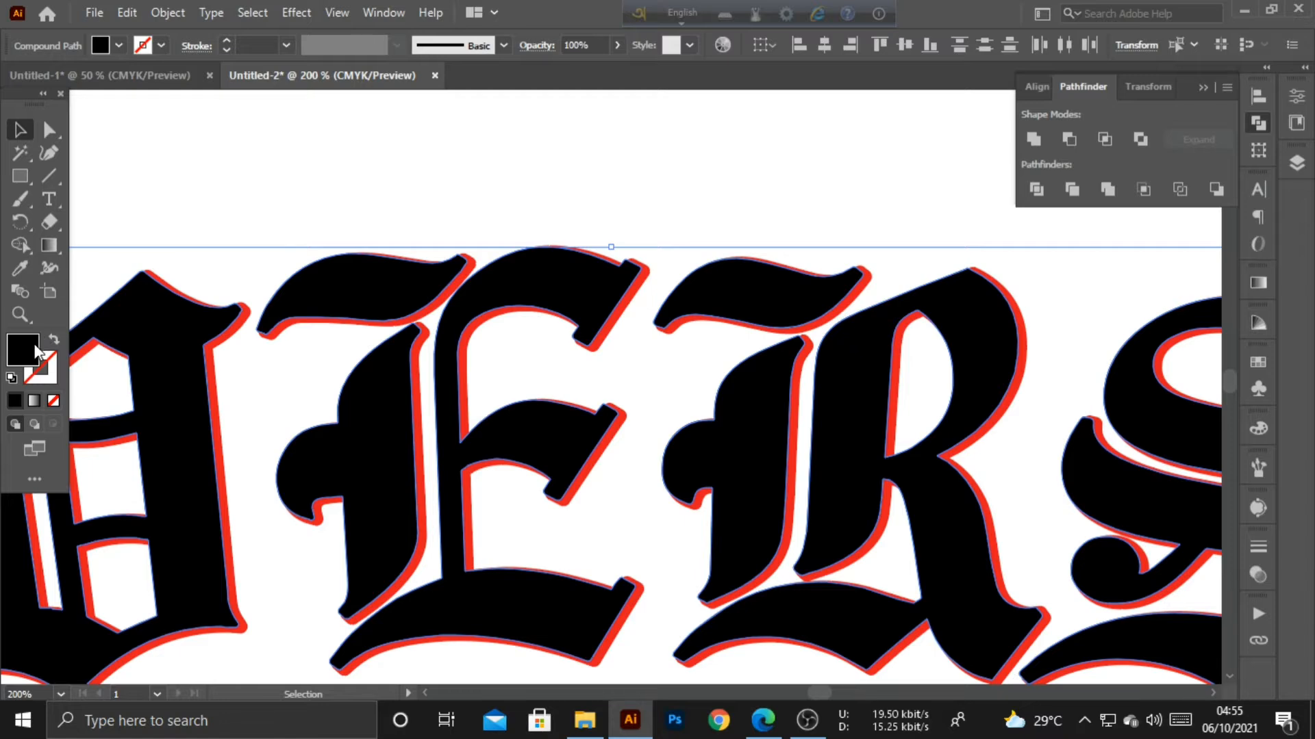
Fill the offset shapes with blue and unite them with the Pathfinder
double_click(36, 353)
click(1071, 287)
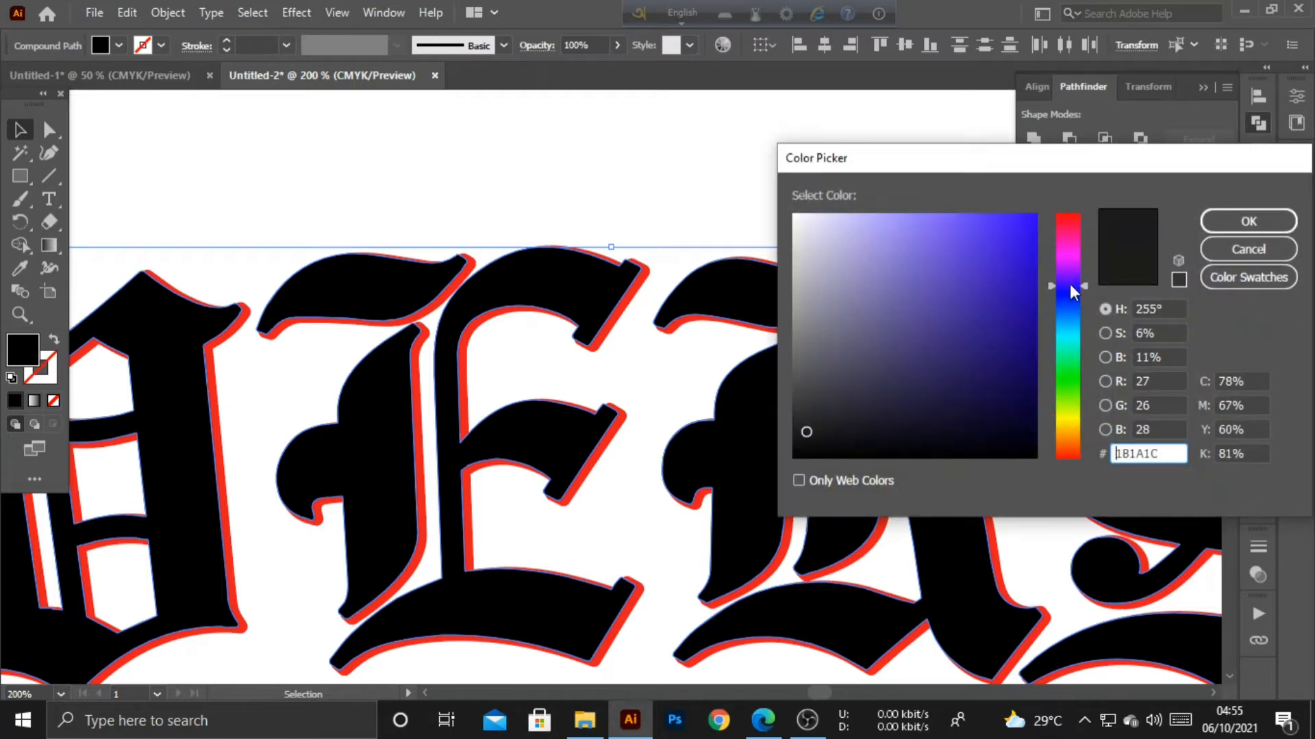
drag(1013, 251, 1016, 230)
click(1241, 217)
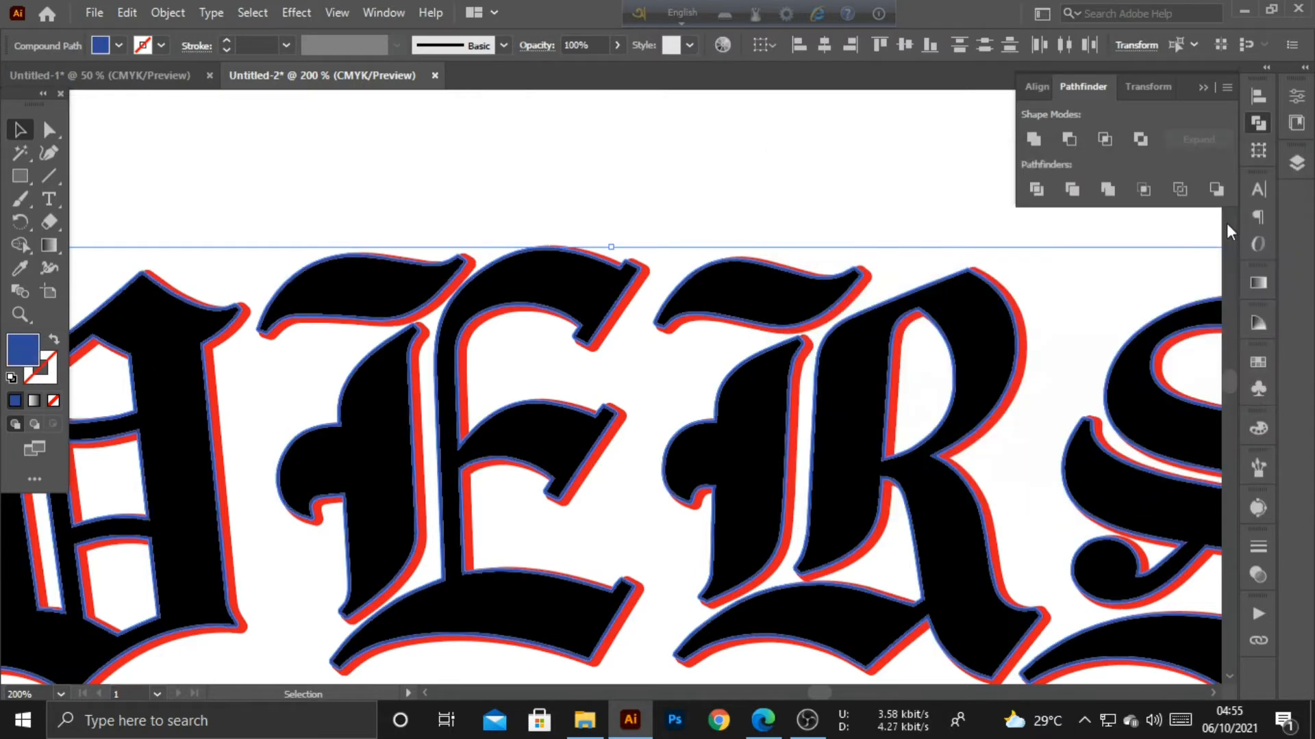
click(1034, 139)
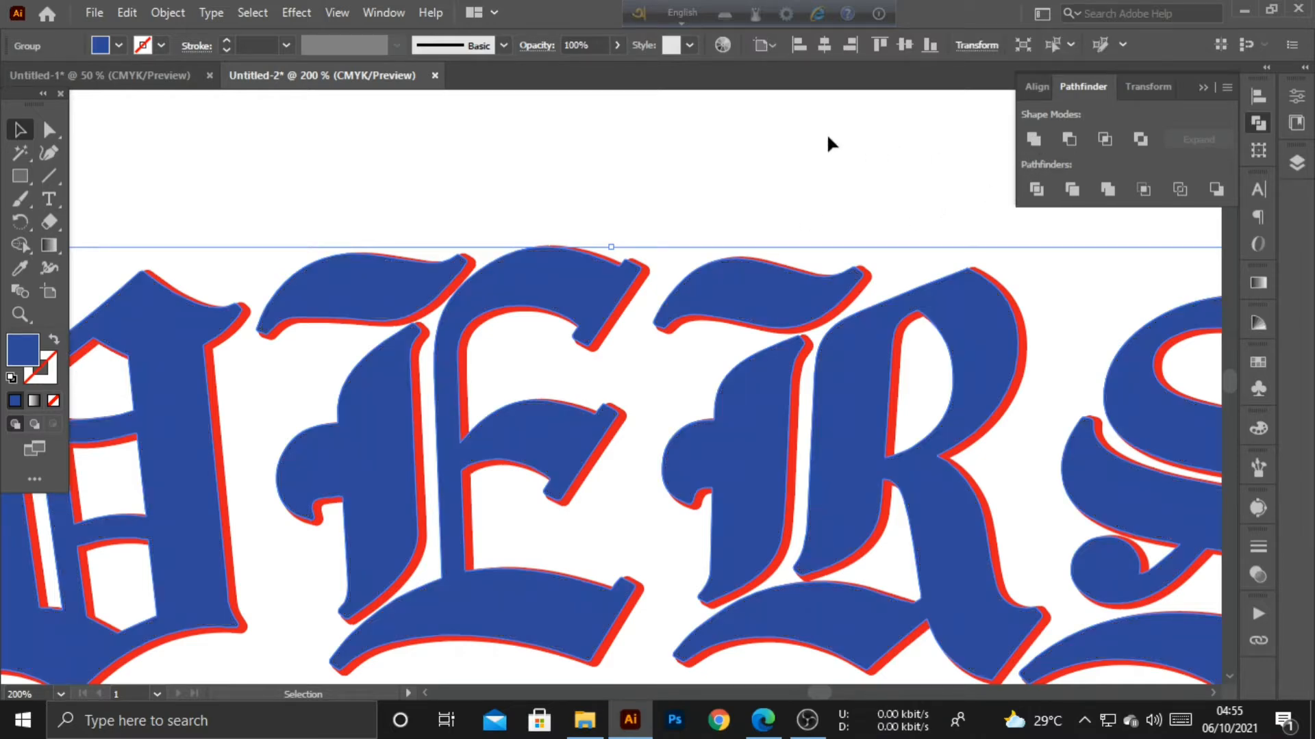
Send the blue offset shapes backward until they sit behind all the black letters, and make them a compound path
key(ctrl+minus)
key(ctrl+minus)
key(ctrl+minus)
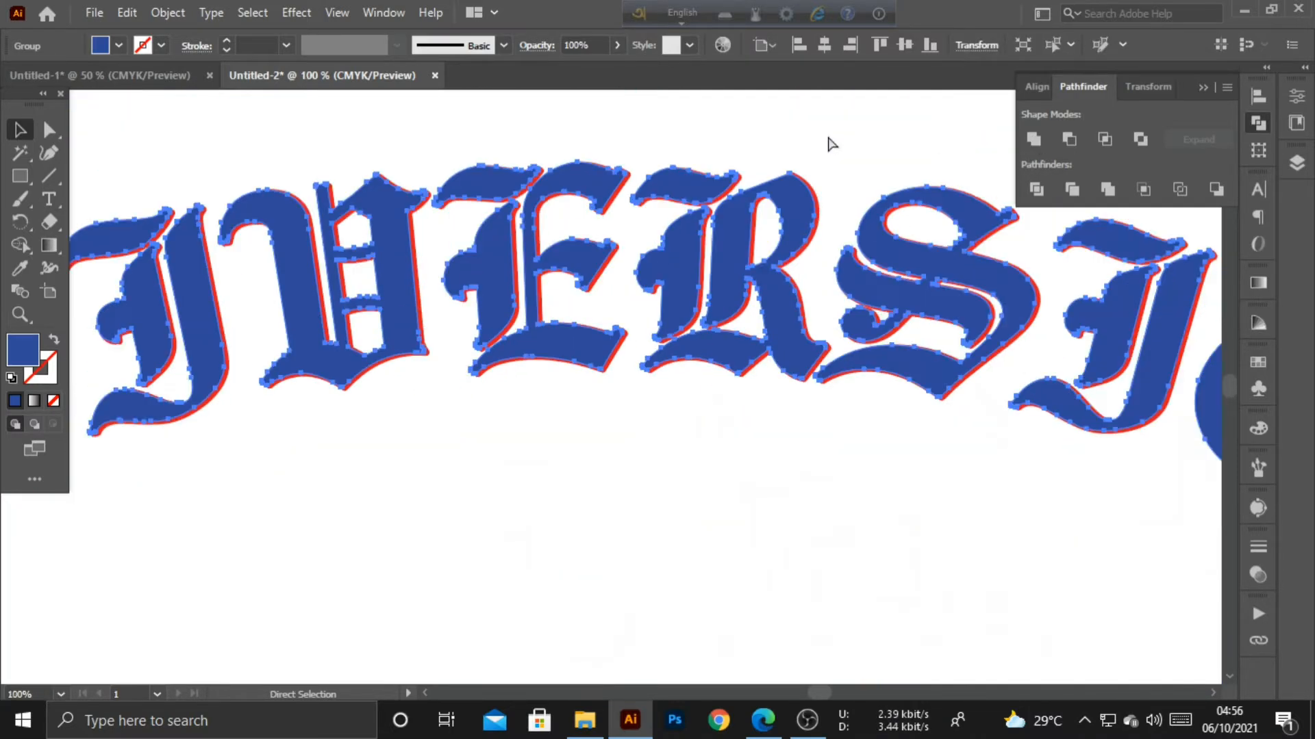
key(ctrl+minus)
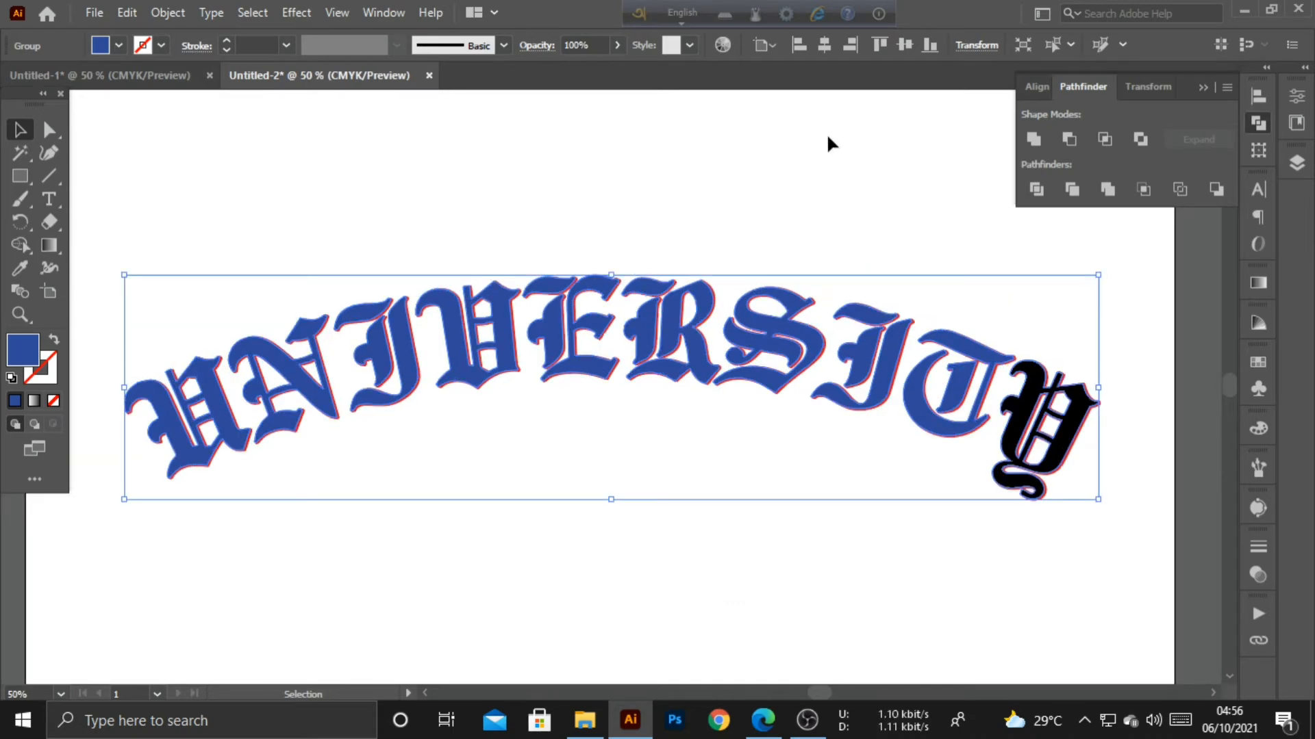
key(ctrl+bracketleft)
key(ctrl+bracketleft)
key(ctrl+bracketleft)
key(ctrl+bracketleft)
key(ctrl+bracketleft)
key(ctrl+bracketleft)
key(ctrl+bracketleft)
key(ctrl+bracketleft)
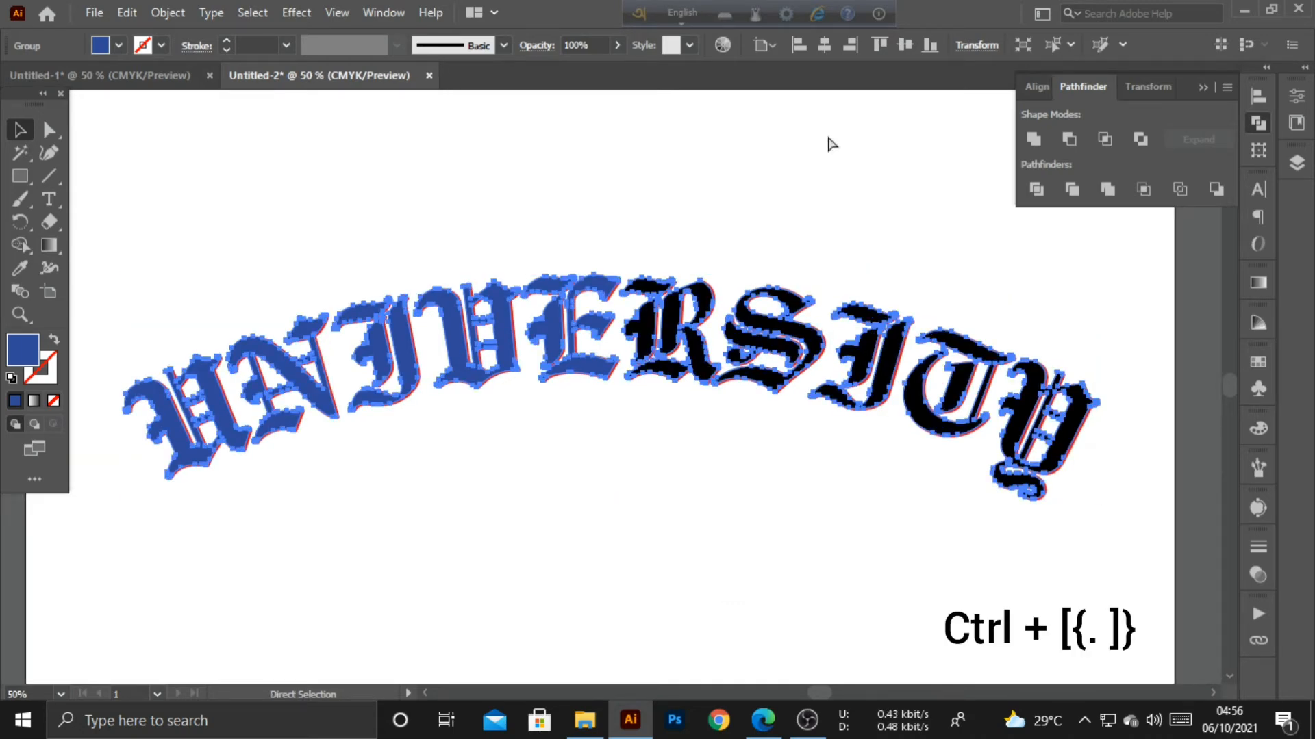
key(ctrl+8)
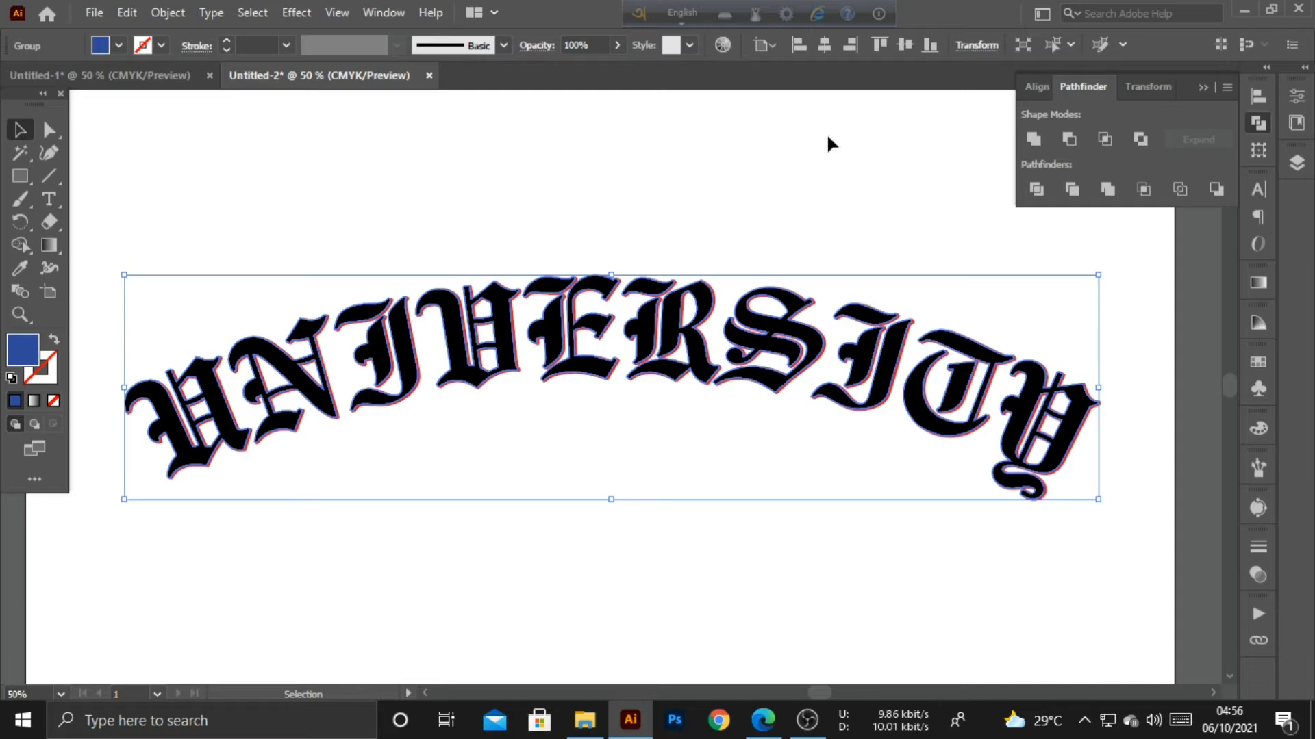
Ungroup the lettering so the black letters and the blue offset become separate objects, and clear the selection
key(v)
click(623, 248)
right_click(545, 329)
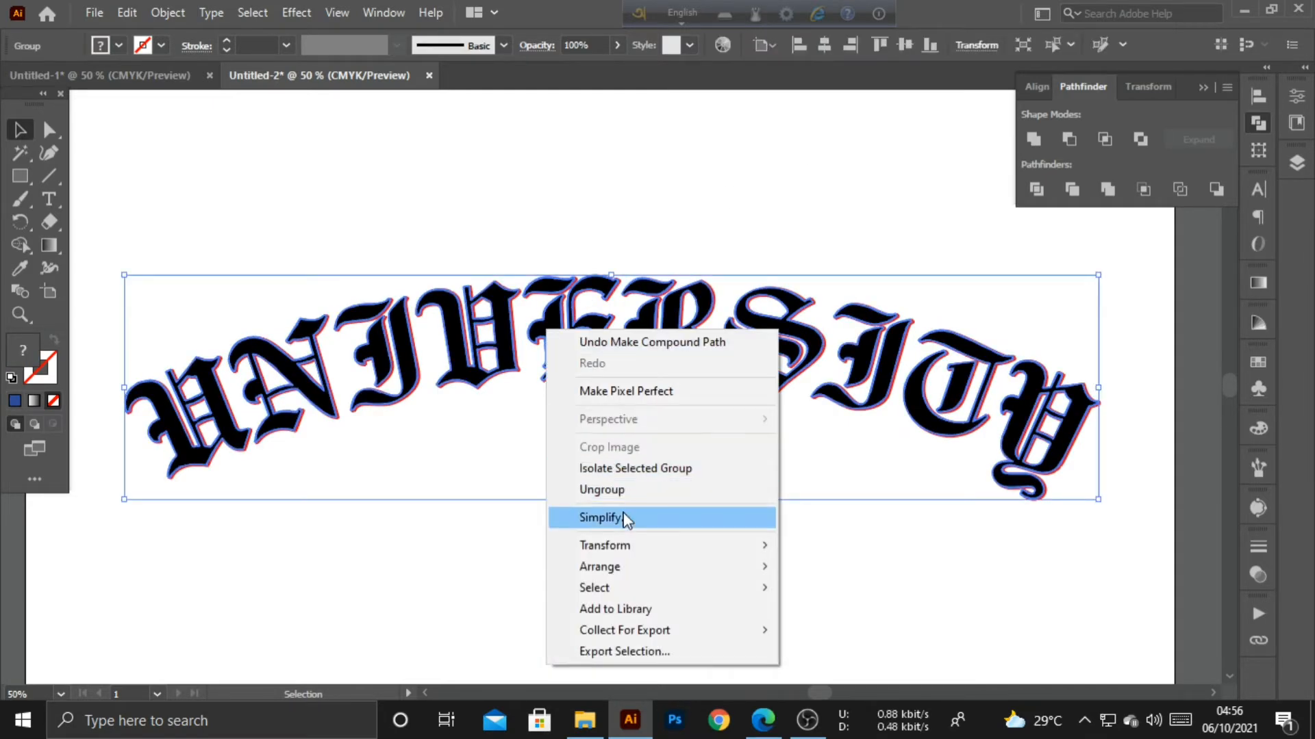
click(637, 493)
click(481, 540)
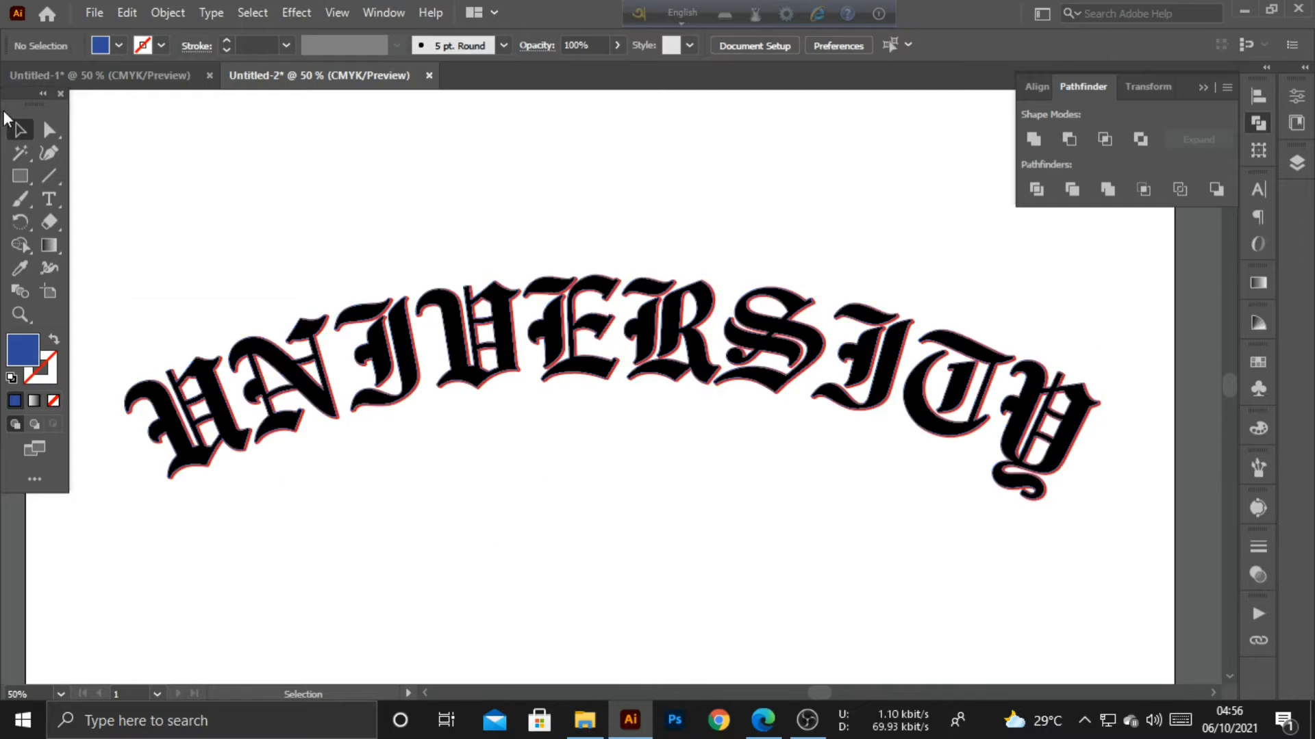
Select every black letter by its fill with the Magic Wand, group the letters, and deselect them
click(20, 152)
click(161, 401)
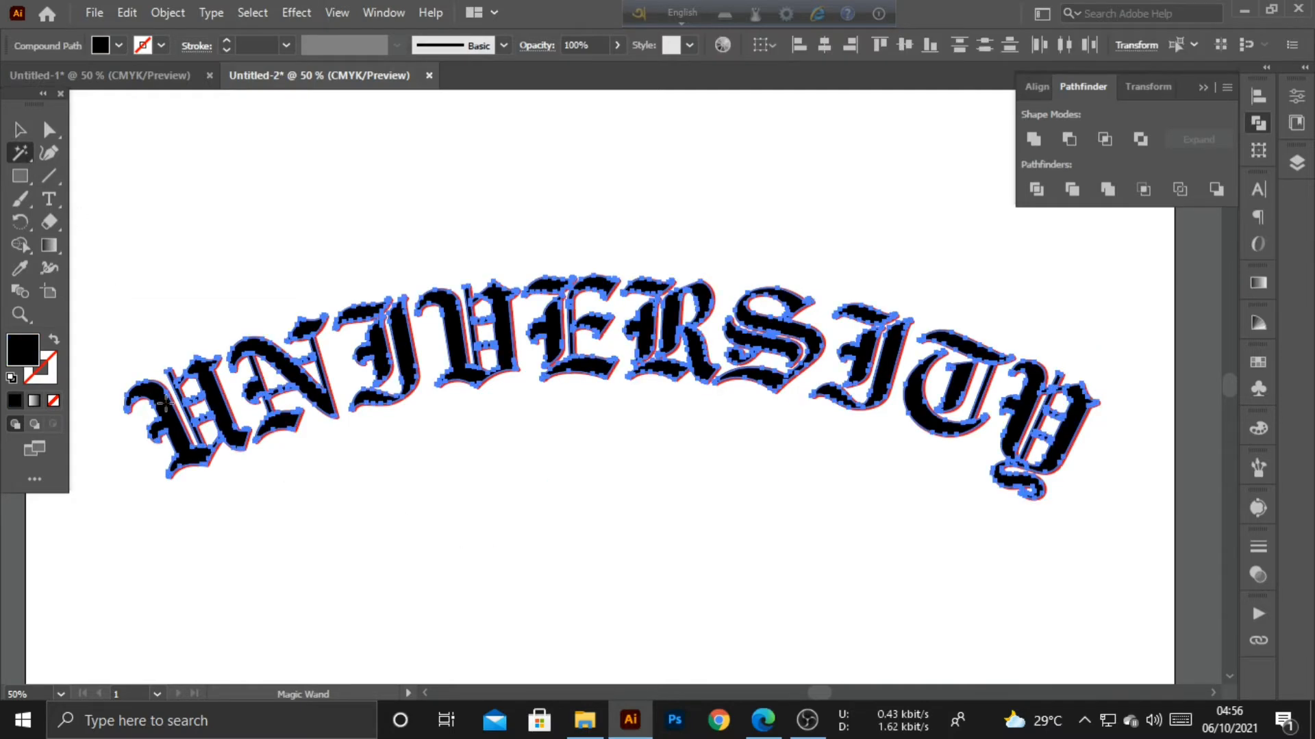
click(20, 130)
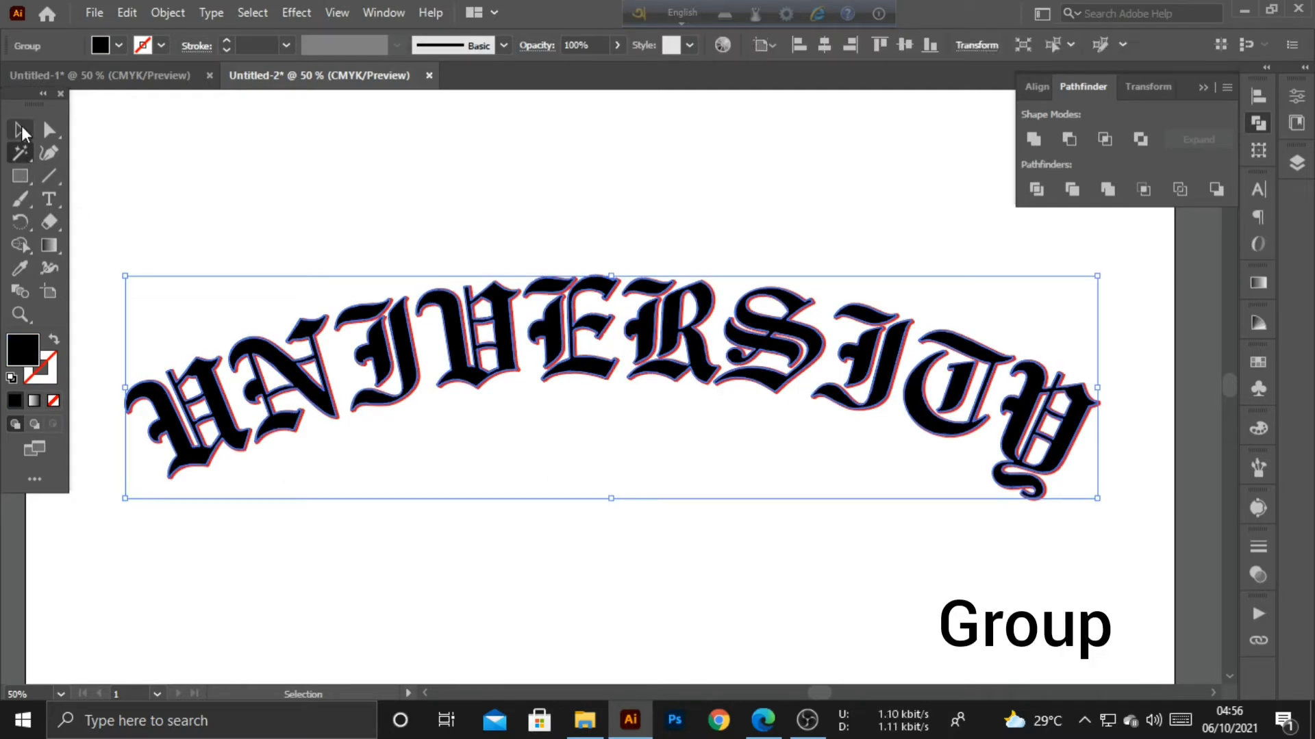
click(329, 190)
Subtract the blue offset from the red outline with Minus Front to leave a thin gap around the black letters
key(ctrl+plus)
key(ctrl+plus)
key(ctrl+plus)
key(ctrl+plus)
key(ctrl+plus)
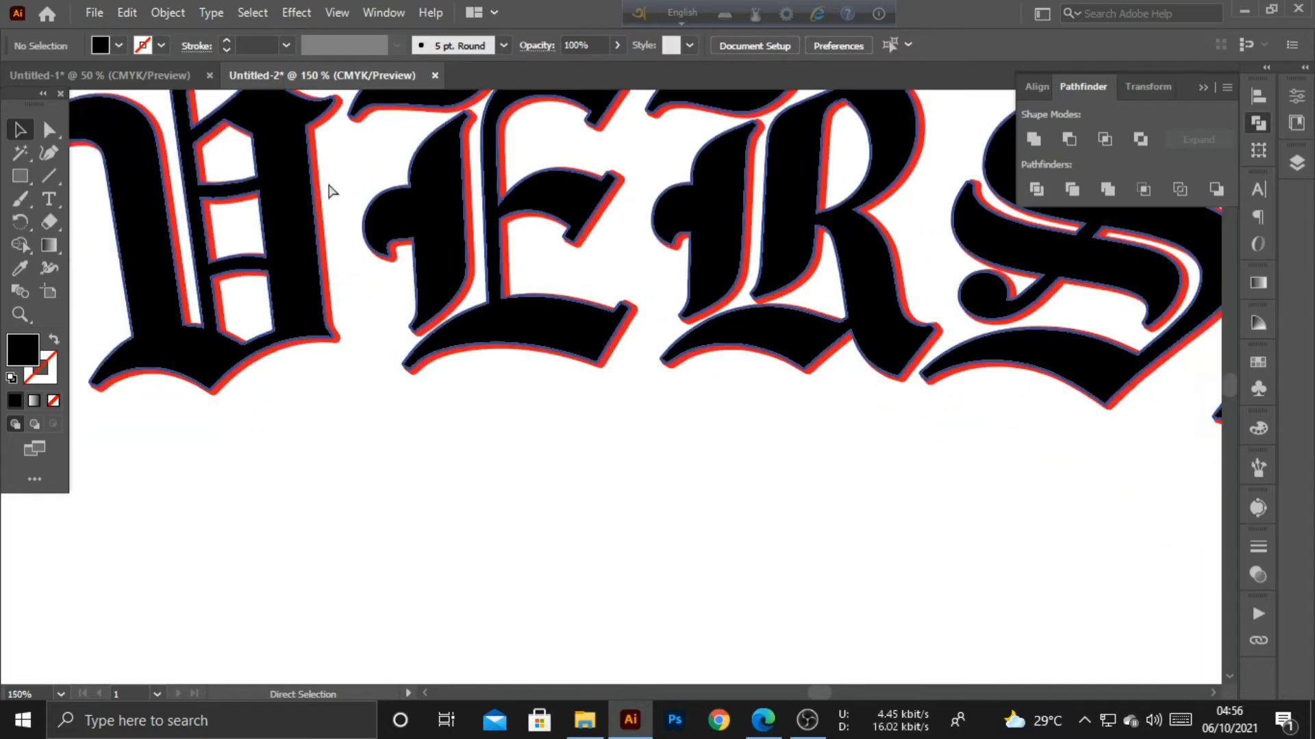
scroll(483, 402, up, 1)
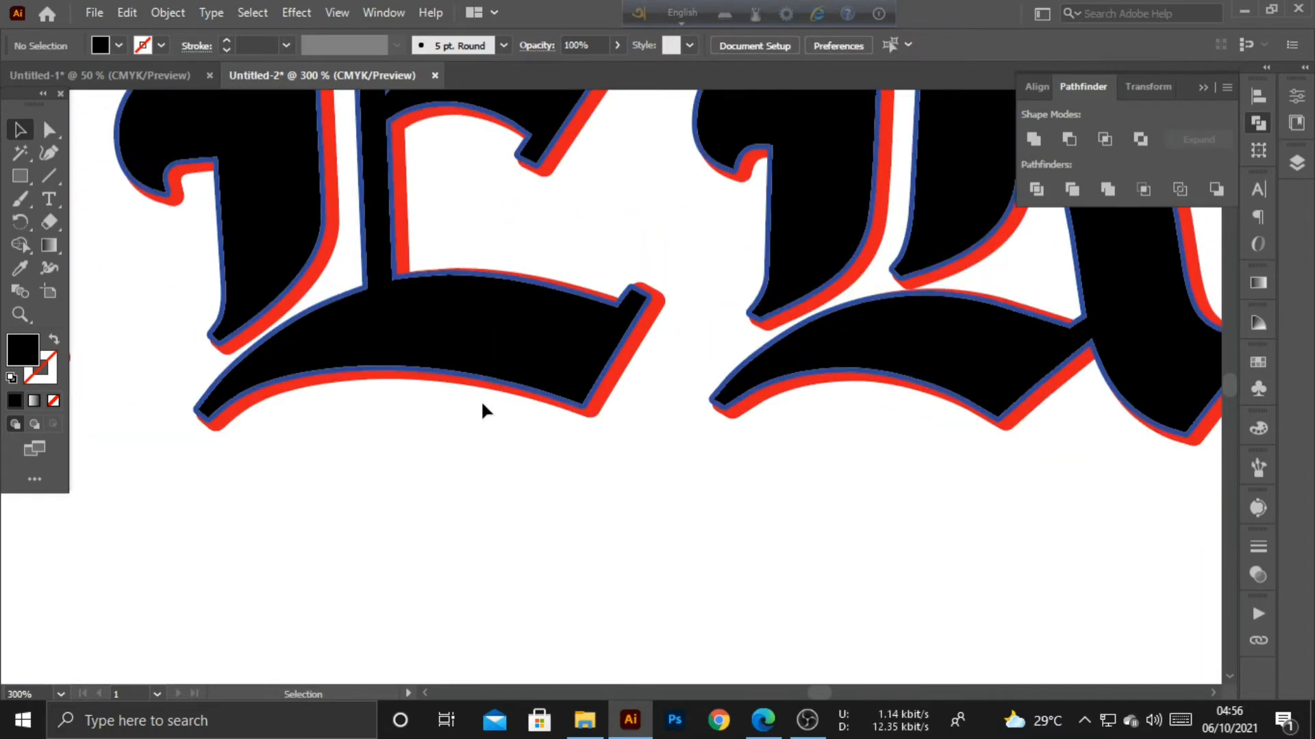
key(ctrl+plus)
key(ctrl+plus)
scroll(482, 404, up, 1)
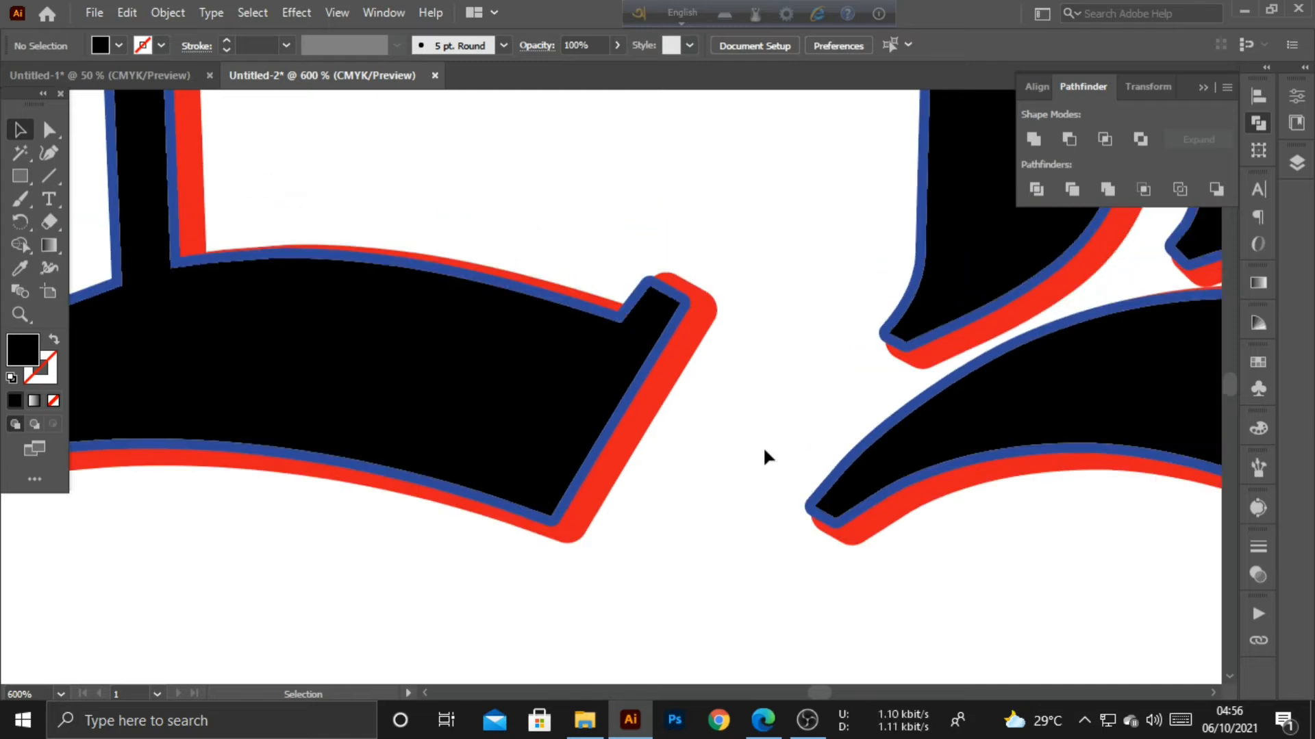
click(635, 397)
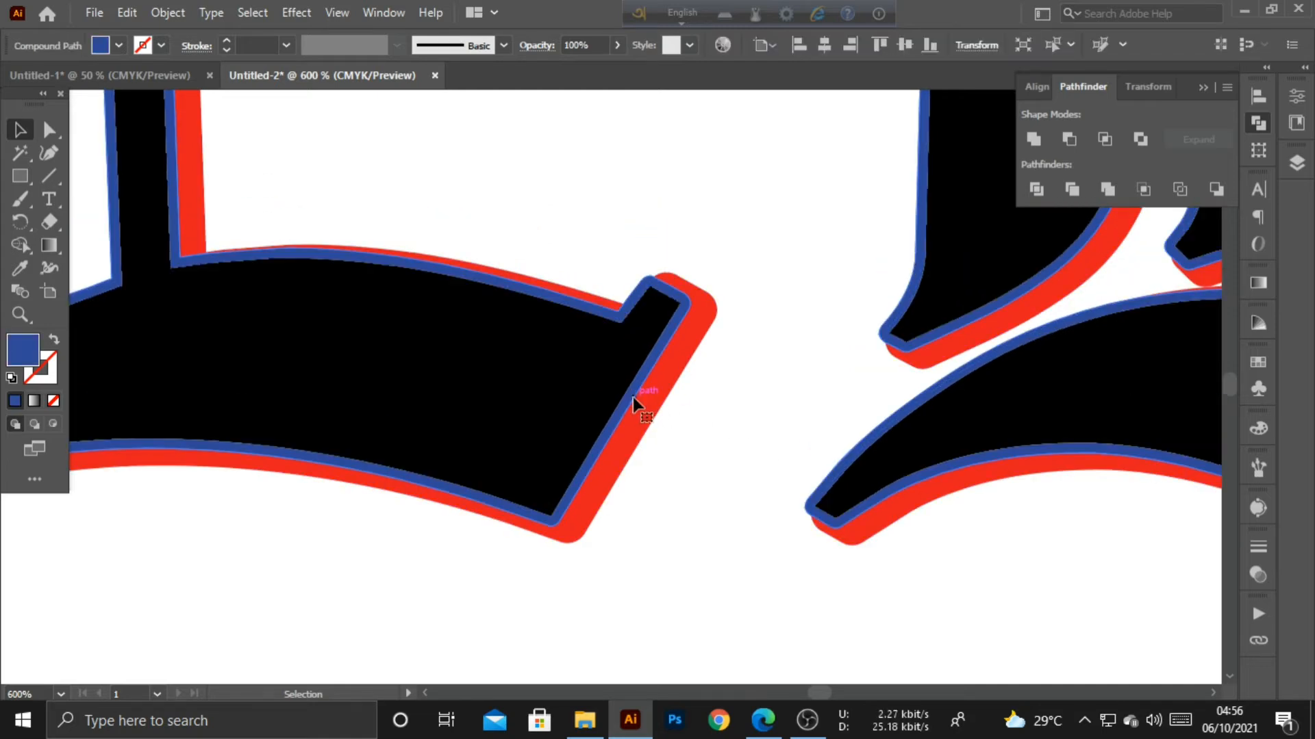
shift+click(648, 412)
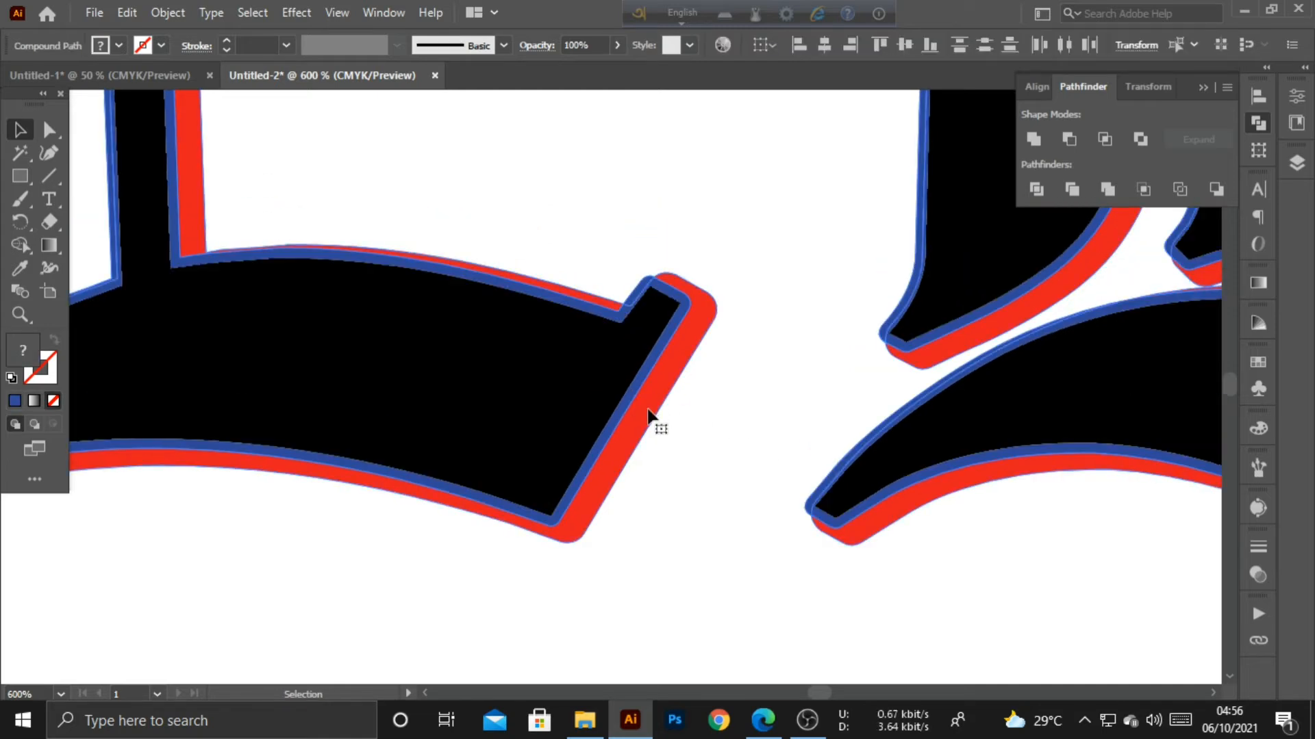
click(1069, 139)
click(817, 290)
key(ctrl+minus)
key(ctrl+0)
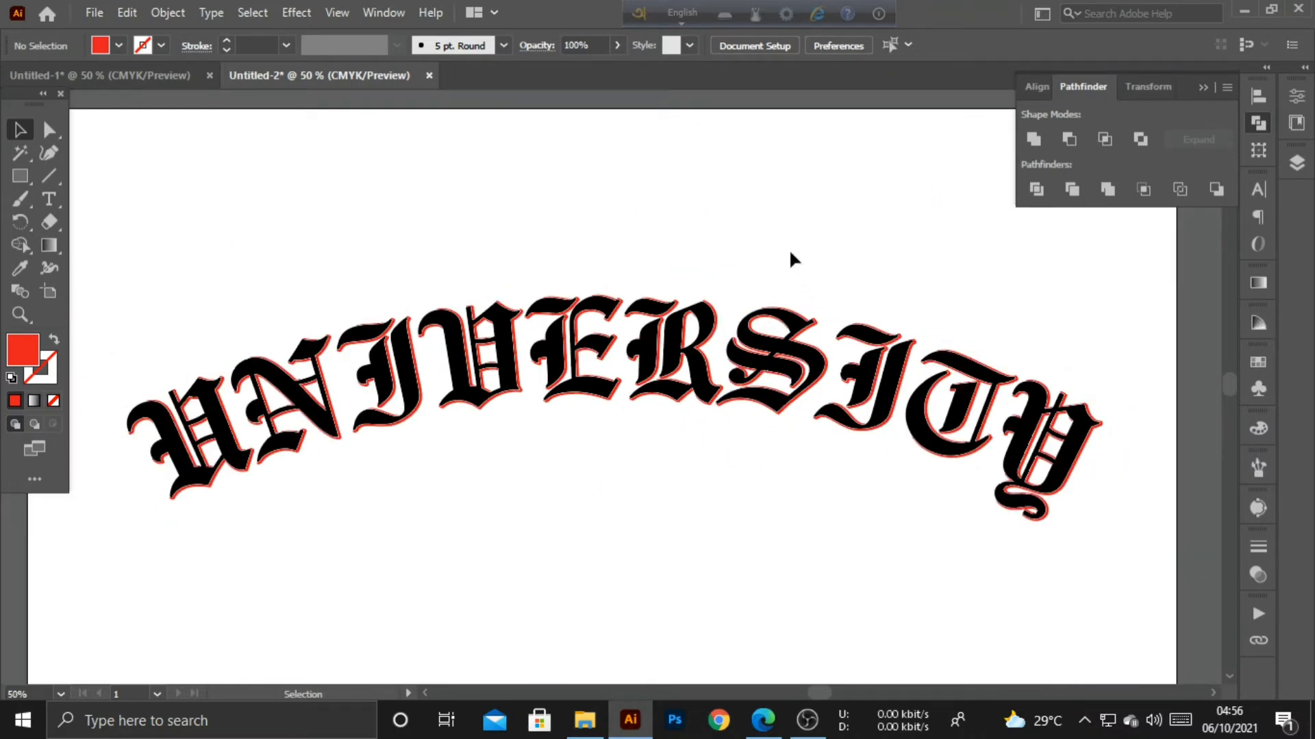
key(ctrl+plus)
key(ctrl+minus)
key(ctrl+minus)
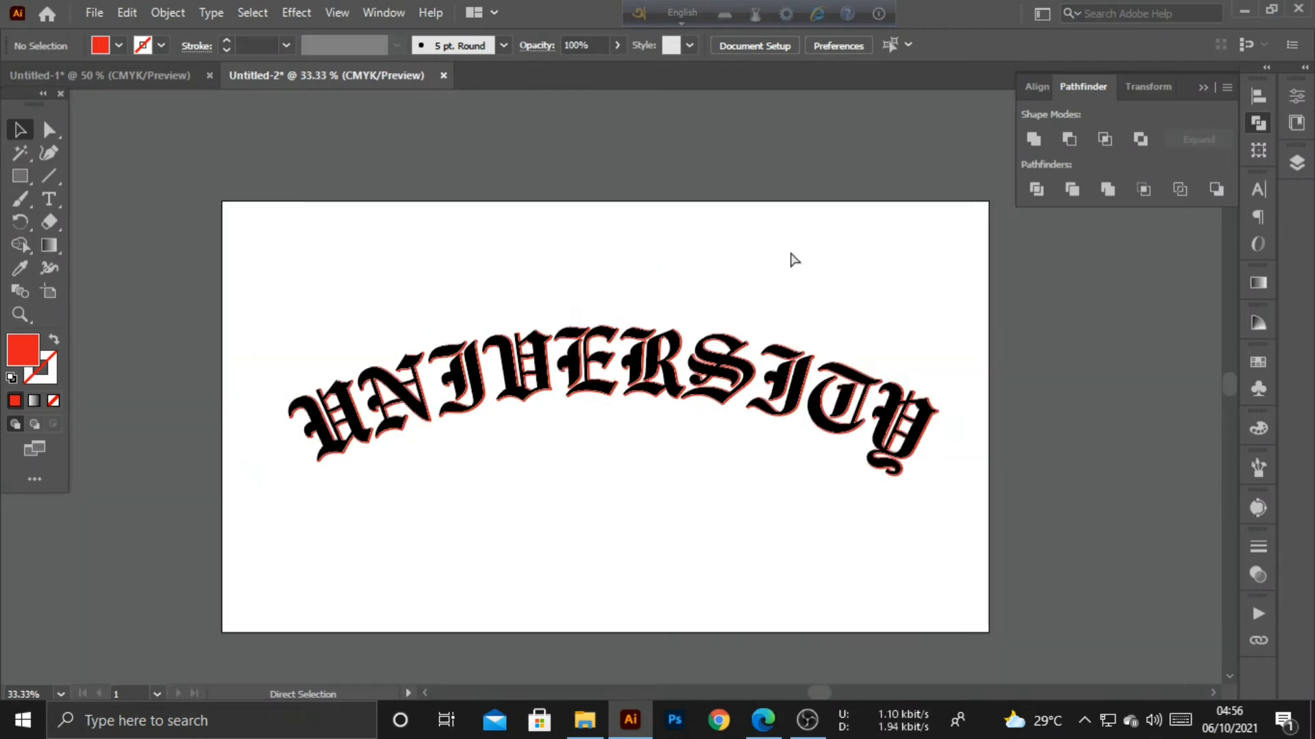
scroll(787, 253, up, 1)
scroll(101, 346, down, 1)
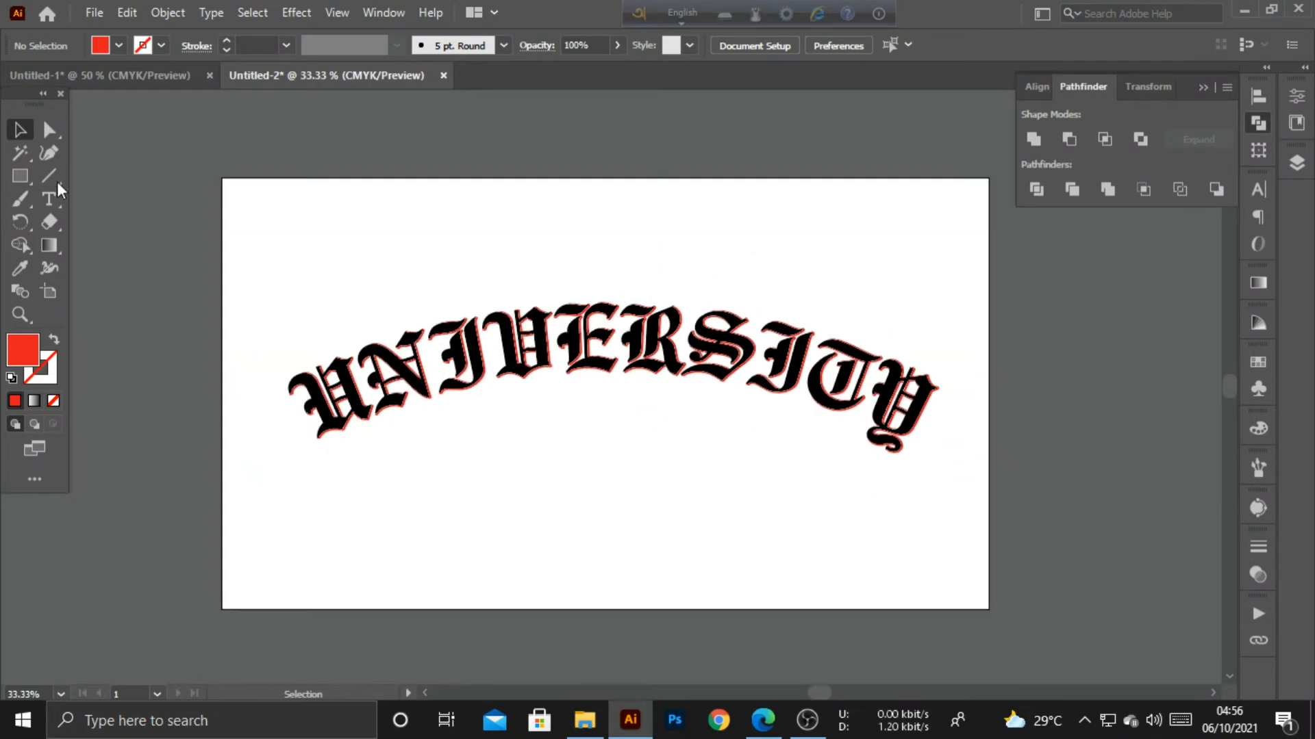
click(49, 176)
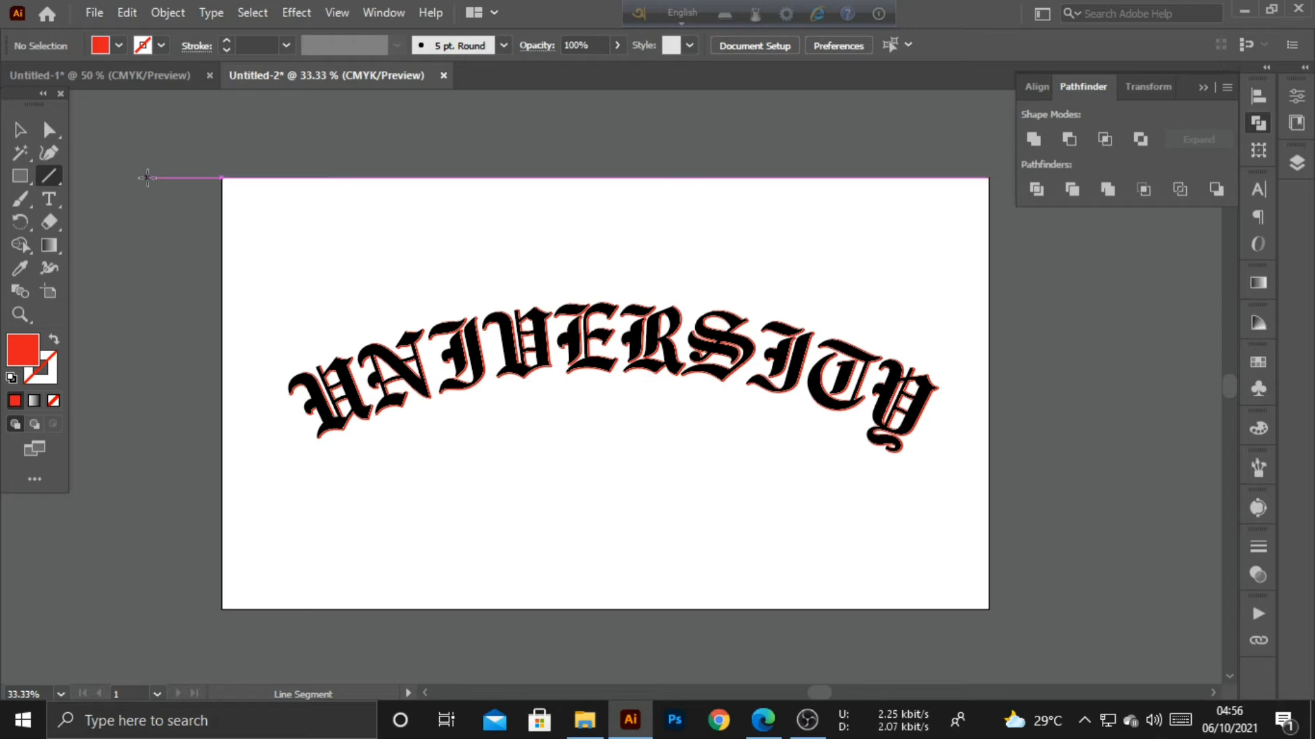
drag(147, 178, 306, 649)
scroll(891, 421, up, 2)
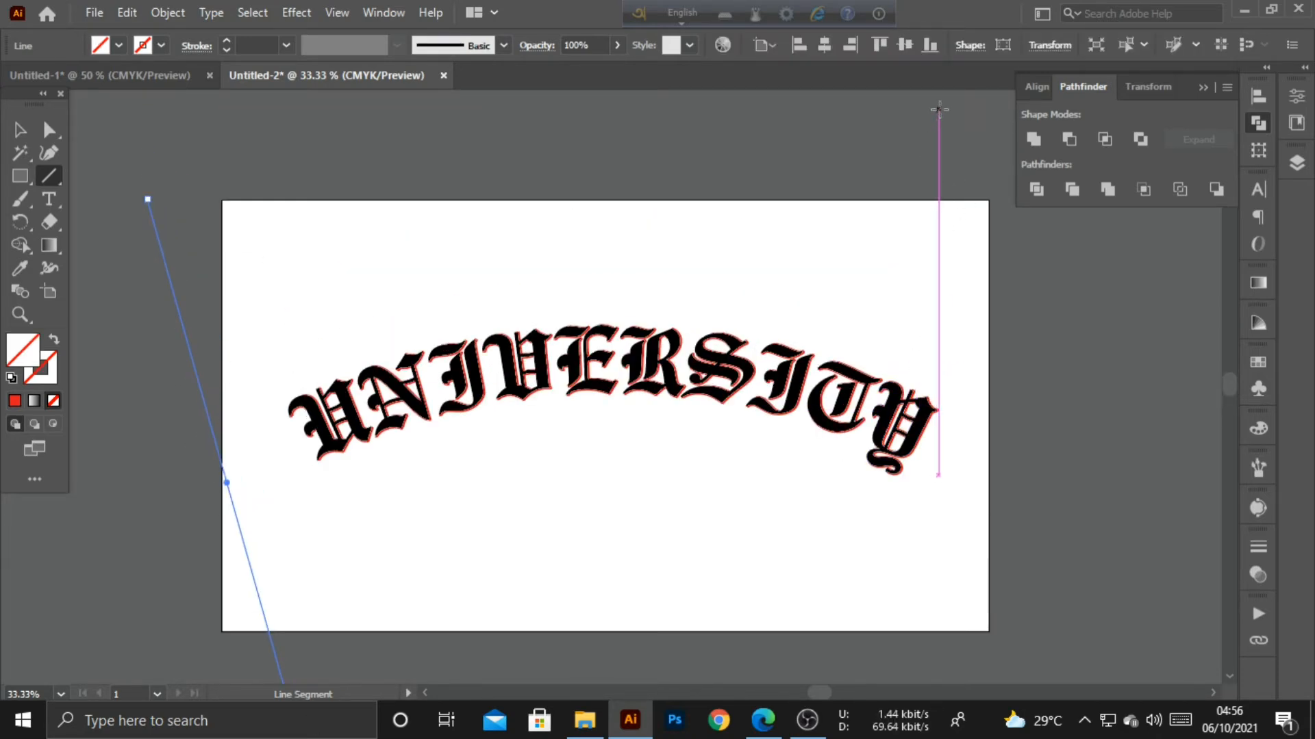
drag(945, 99, 1137, 678)
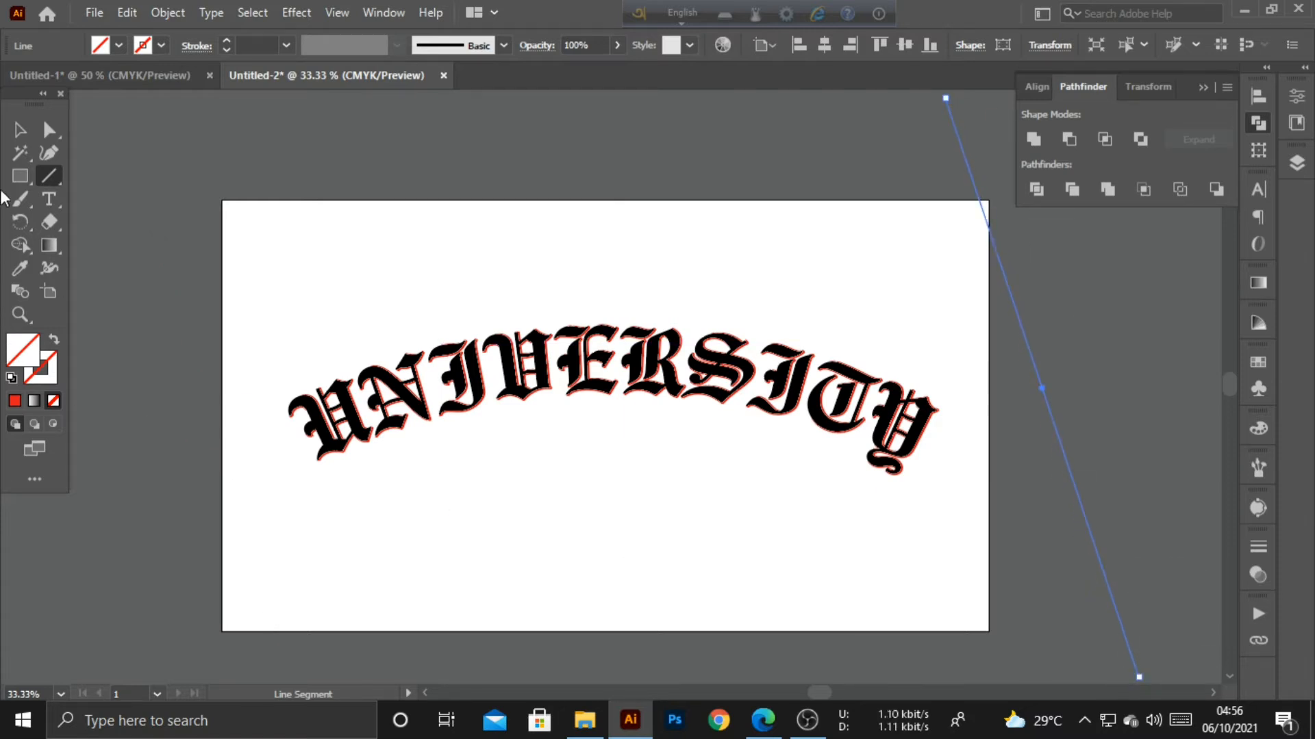
click(19, 130)
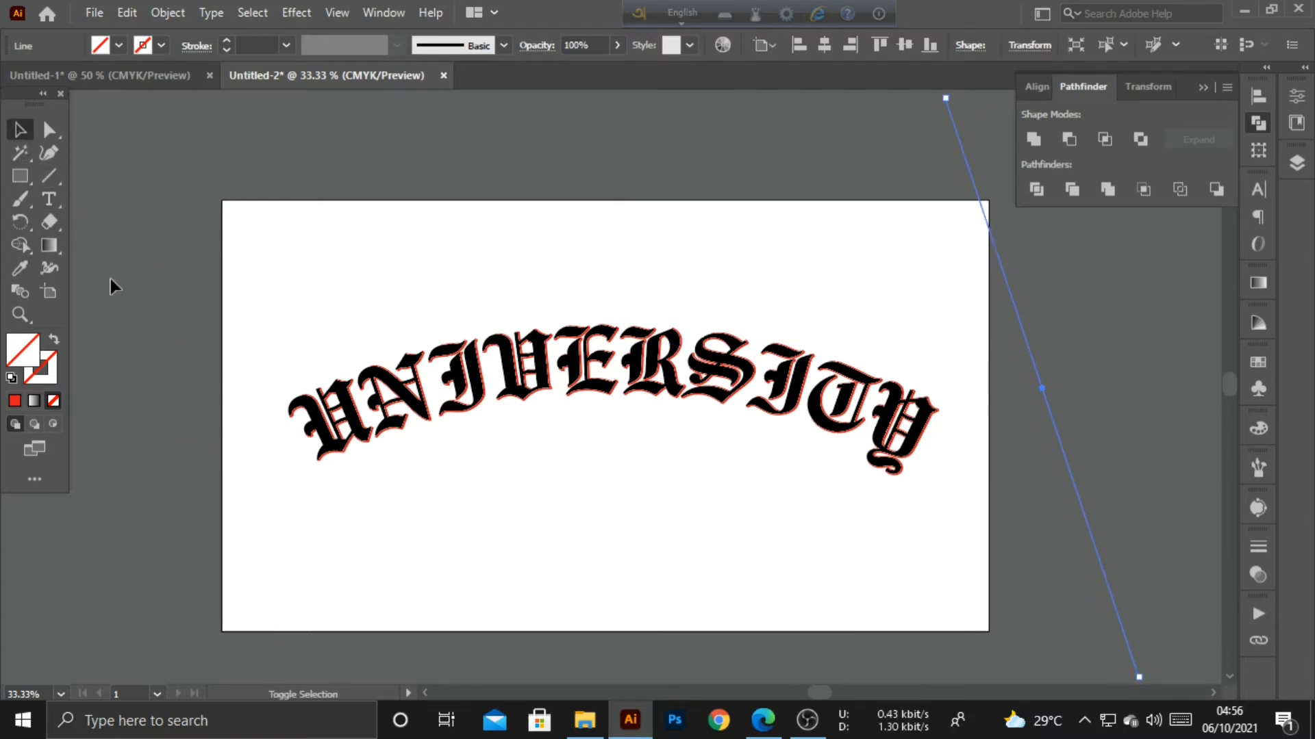
drag(109, 278, 288, 254)
click(286, 253)
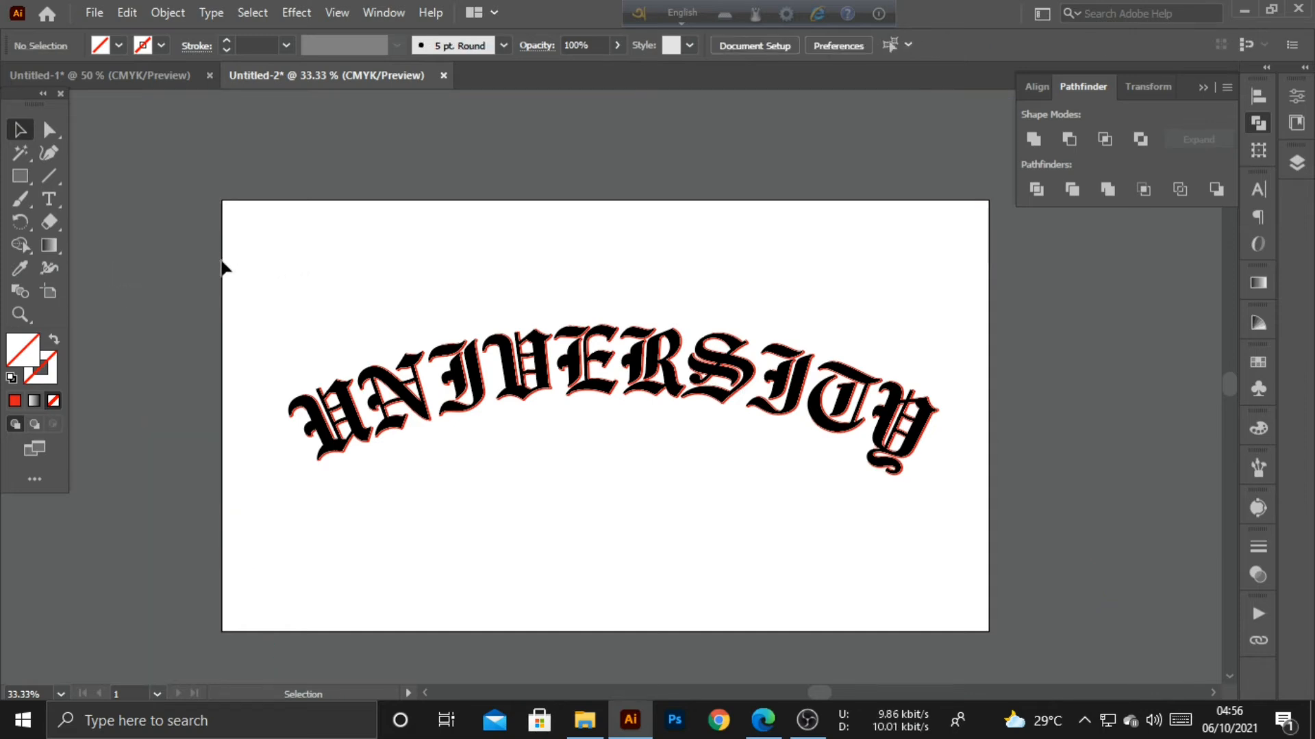
Draw two long diagonal line segments sloping down to the right, one on each side of the lettering, and select both
click(48, 177)
scroll(73, 258, down, 2)
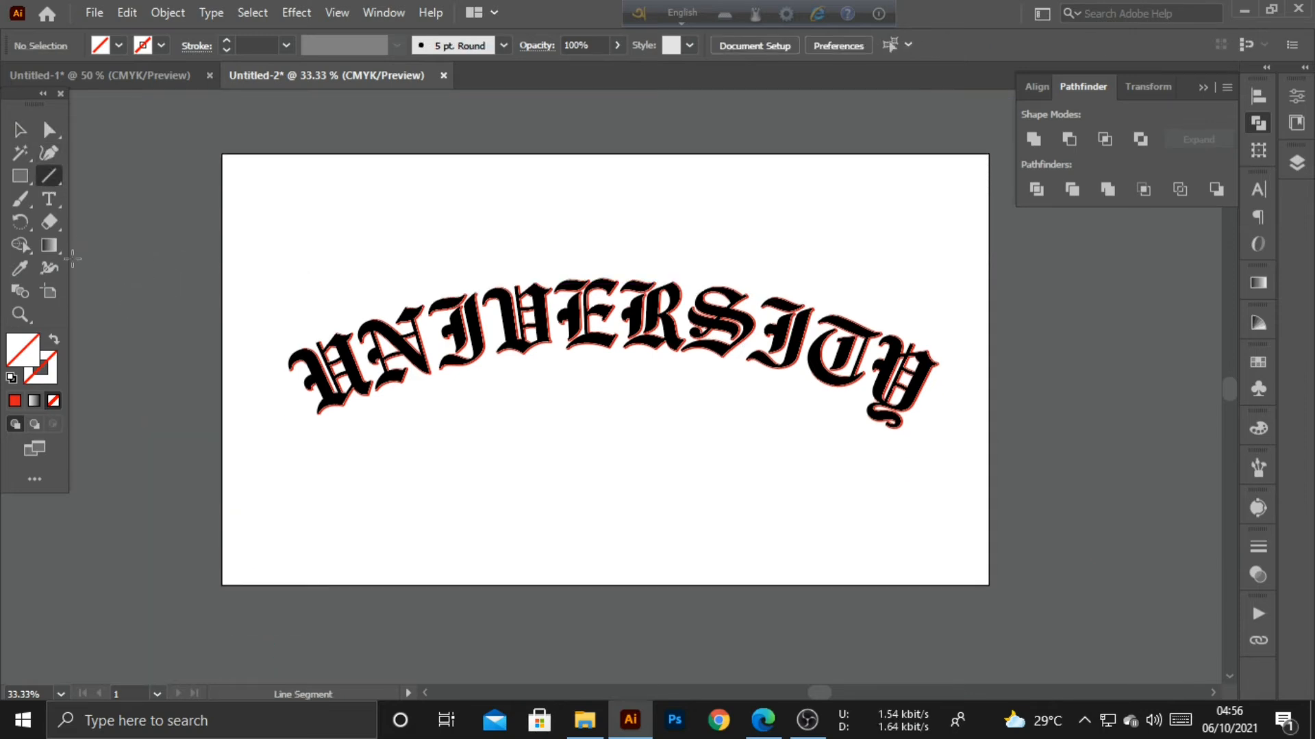
drag(76, 231, 439, 669)
scroll(763, 405, up, 3)
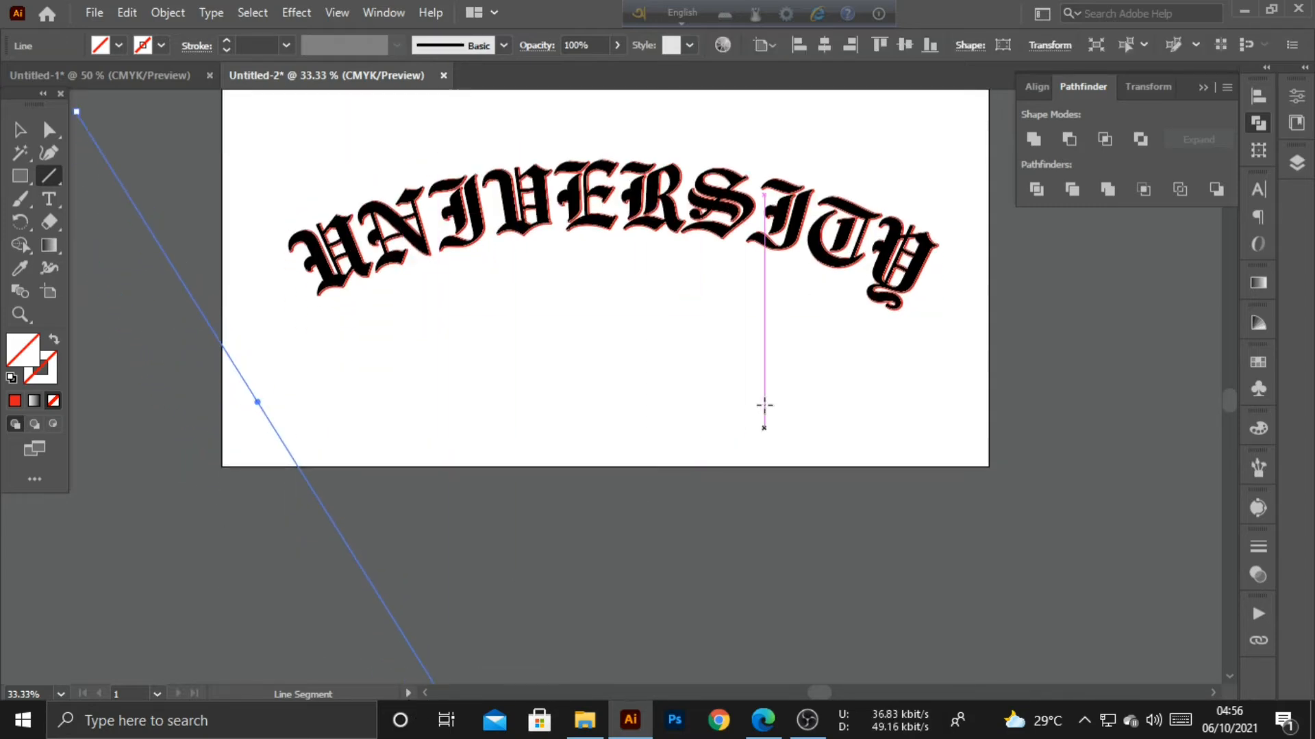
drag(788, 119, 1103, 675)
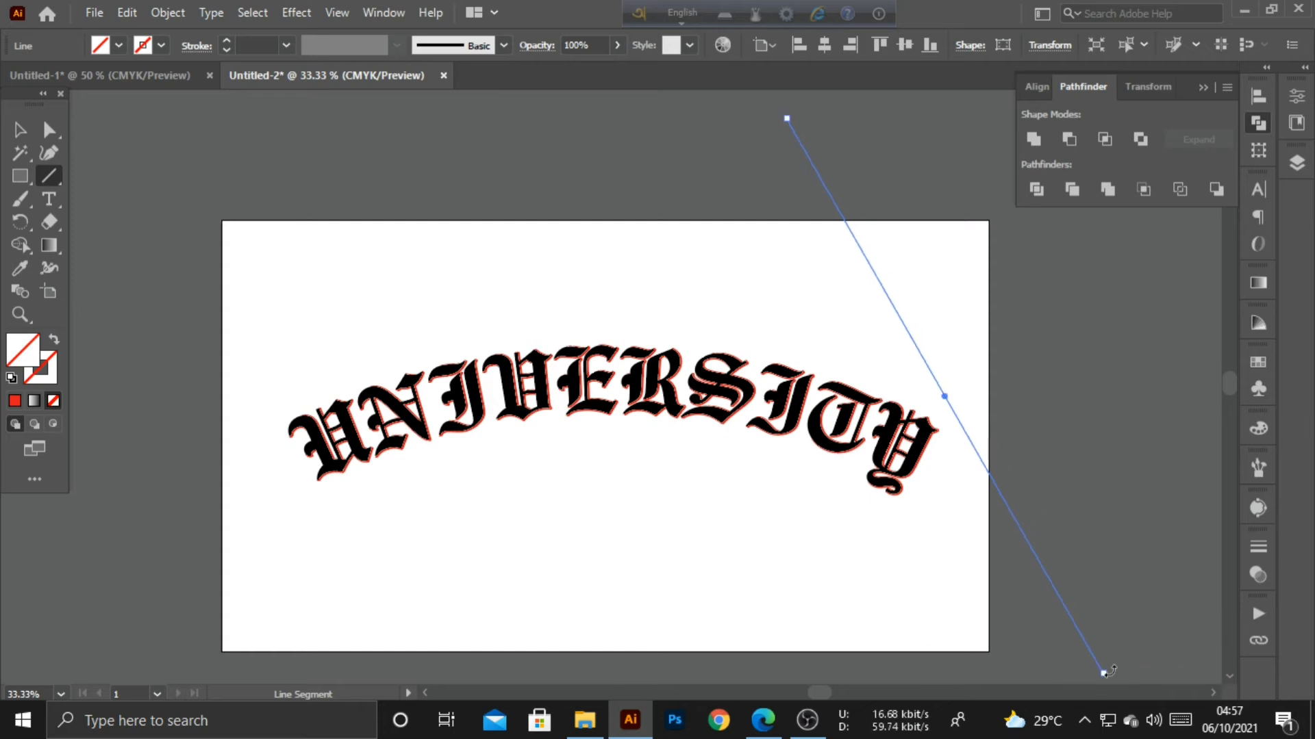
click(20, 129)
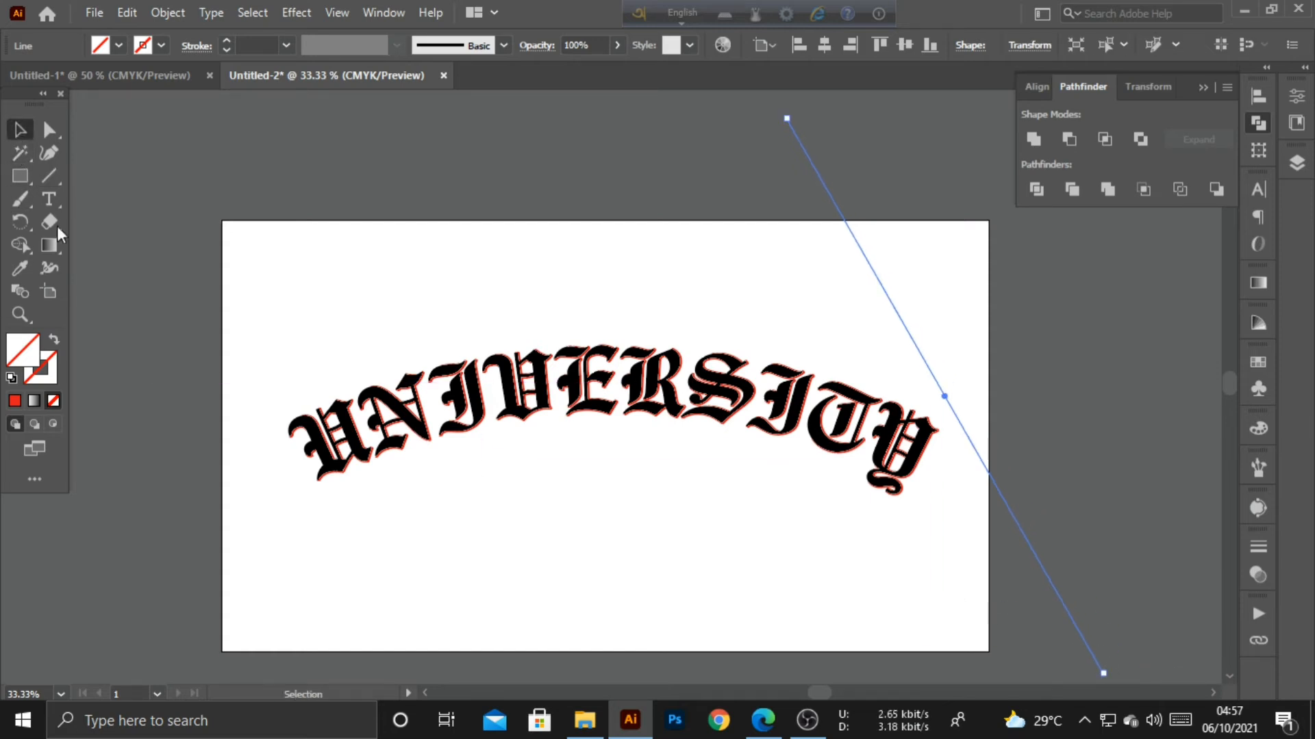
key(ctrl+a)
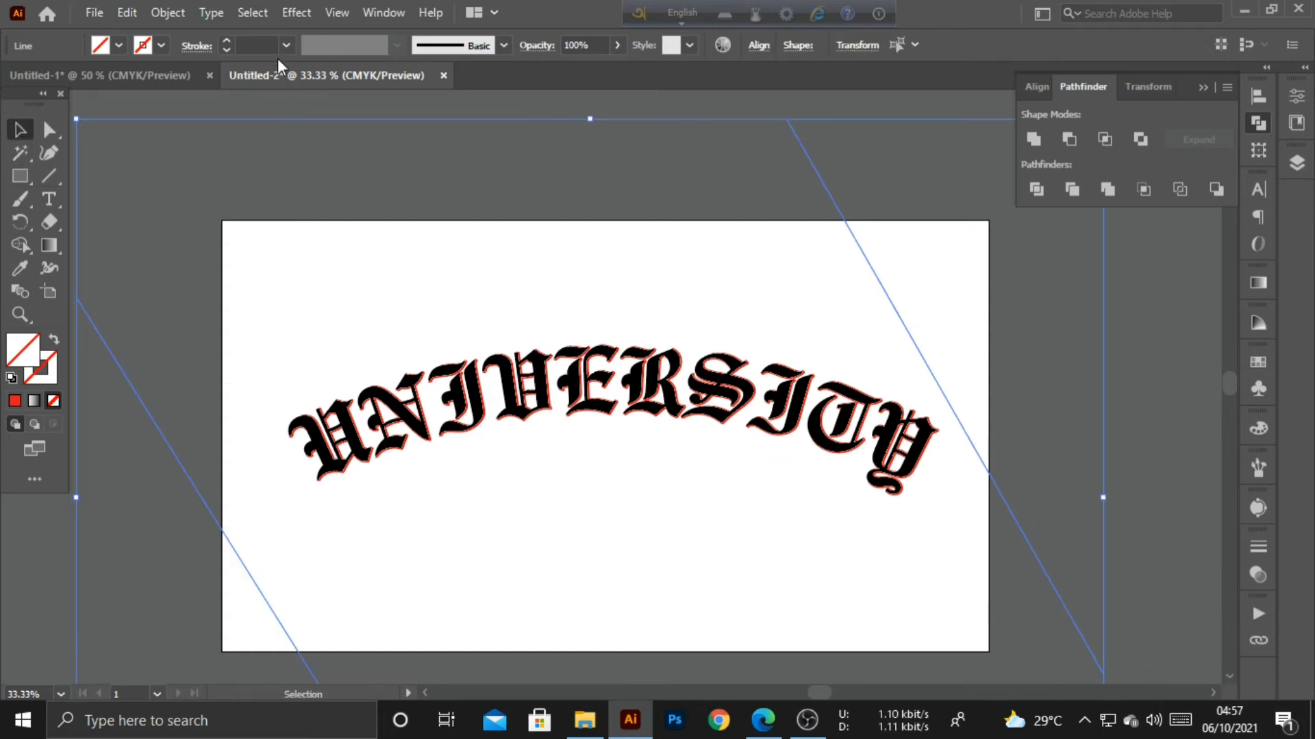
Give both diagonal lines a black 3 pt stroke
click(228, 41)
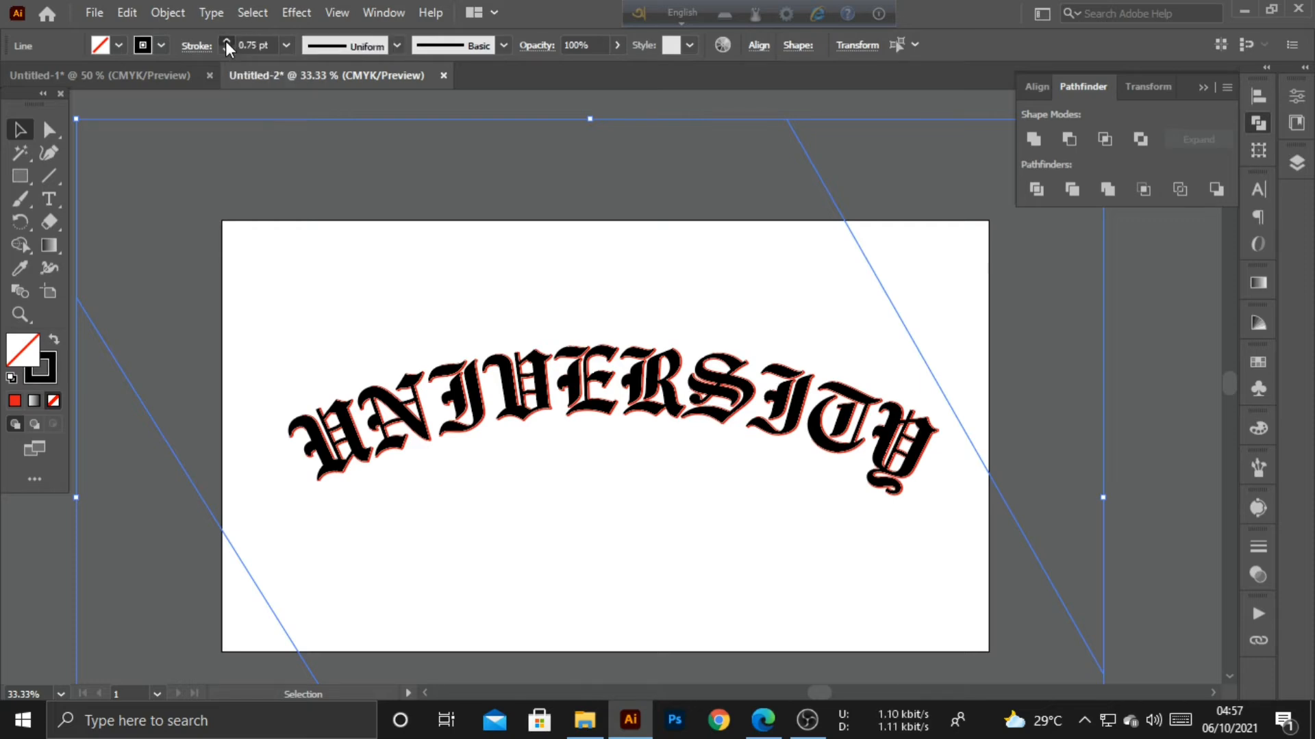
click(228, 40)
click(228, 40)
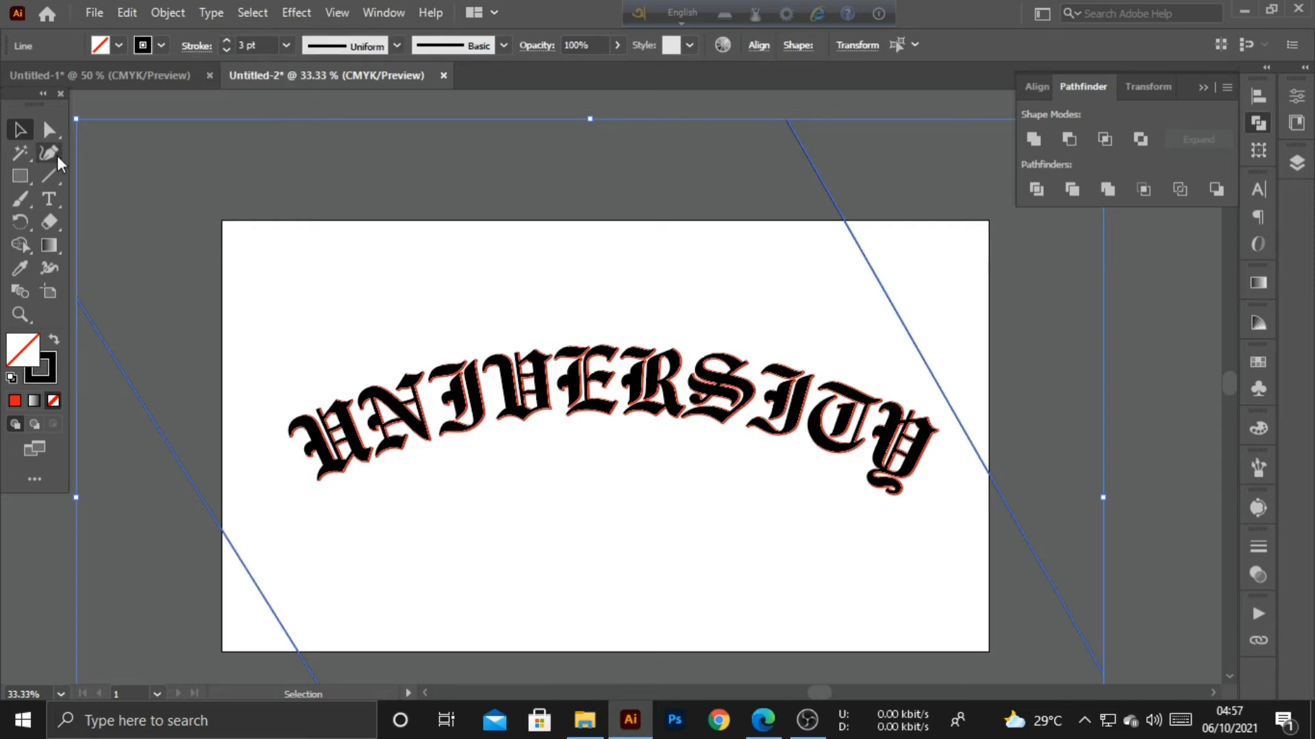
Blend the two diagonal lines into a striped field using Specified Steps spacing with 300 steps
click(20, 291)
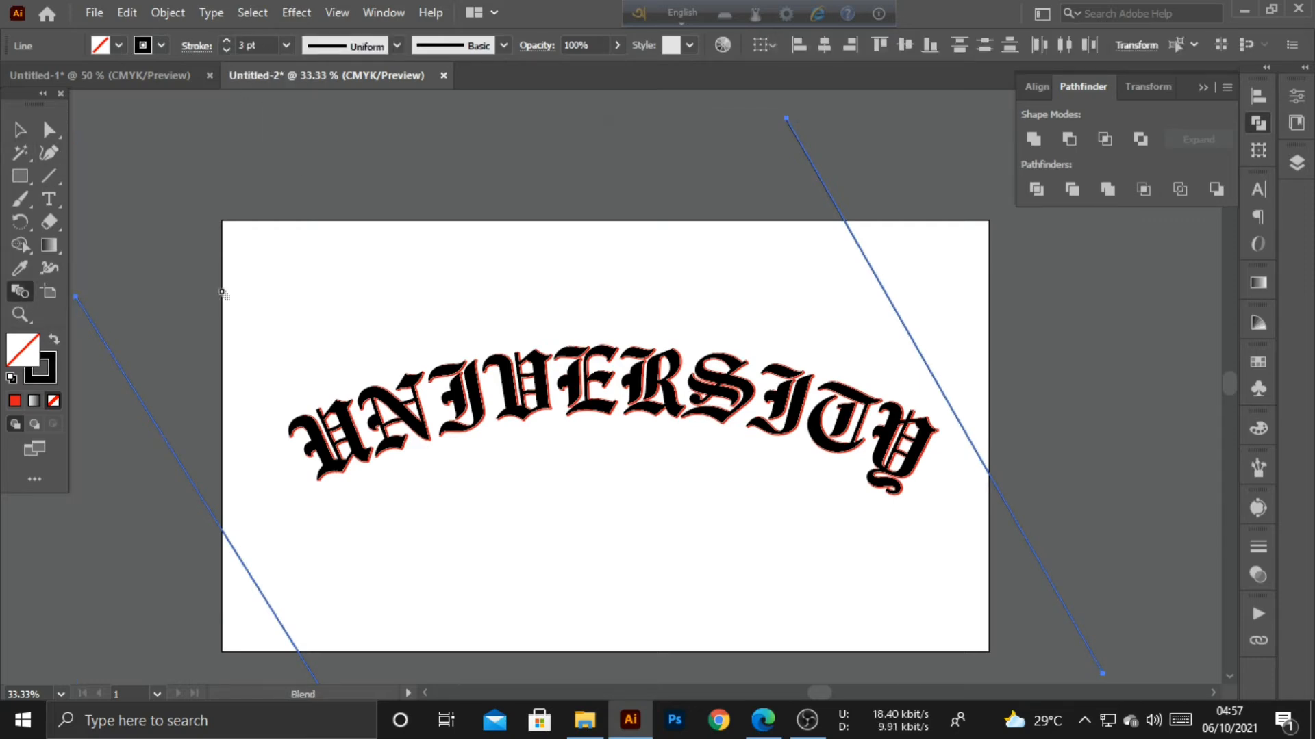
alt+click(937, 383)
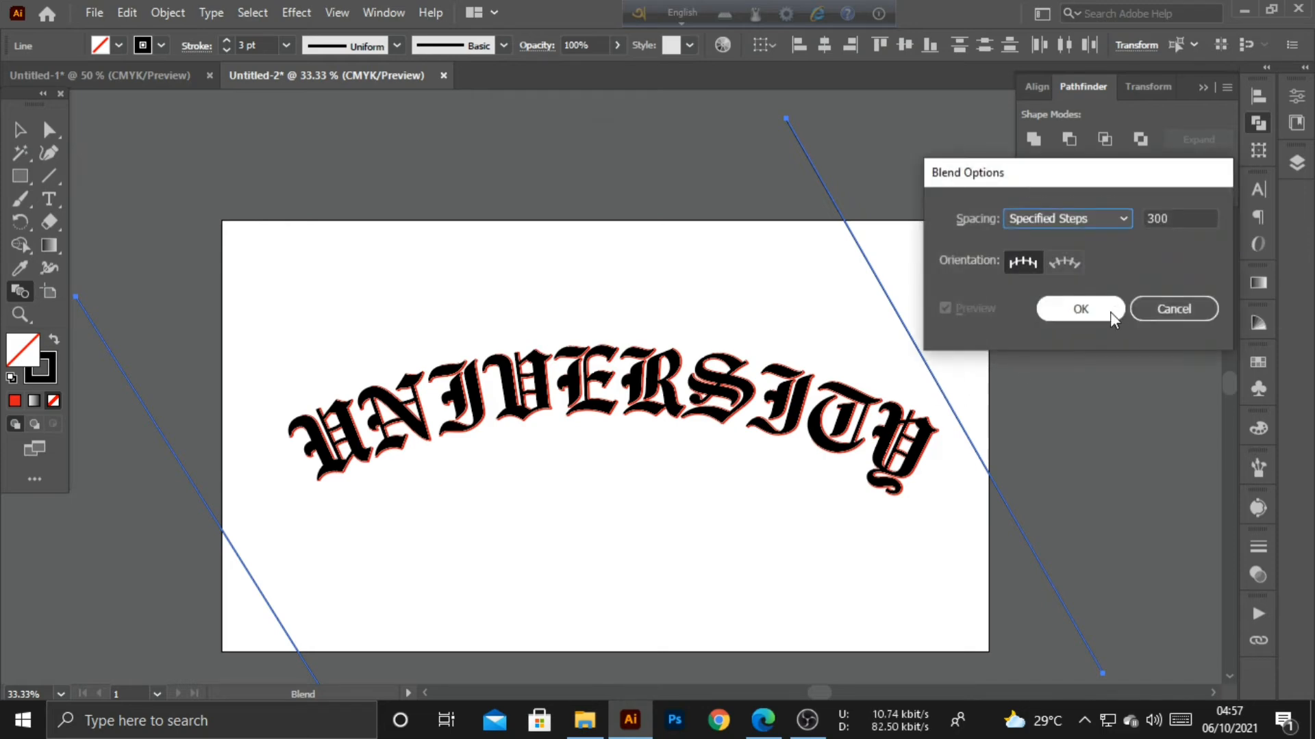
click(1106, 309)
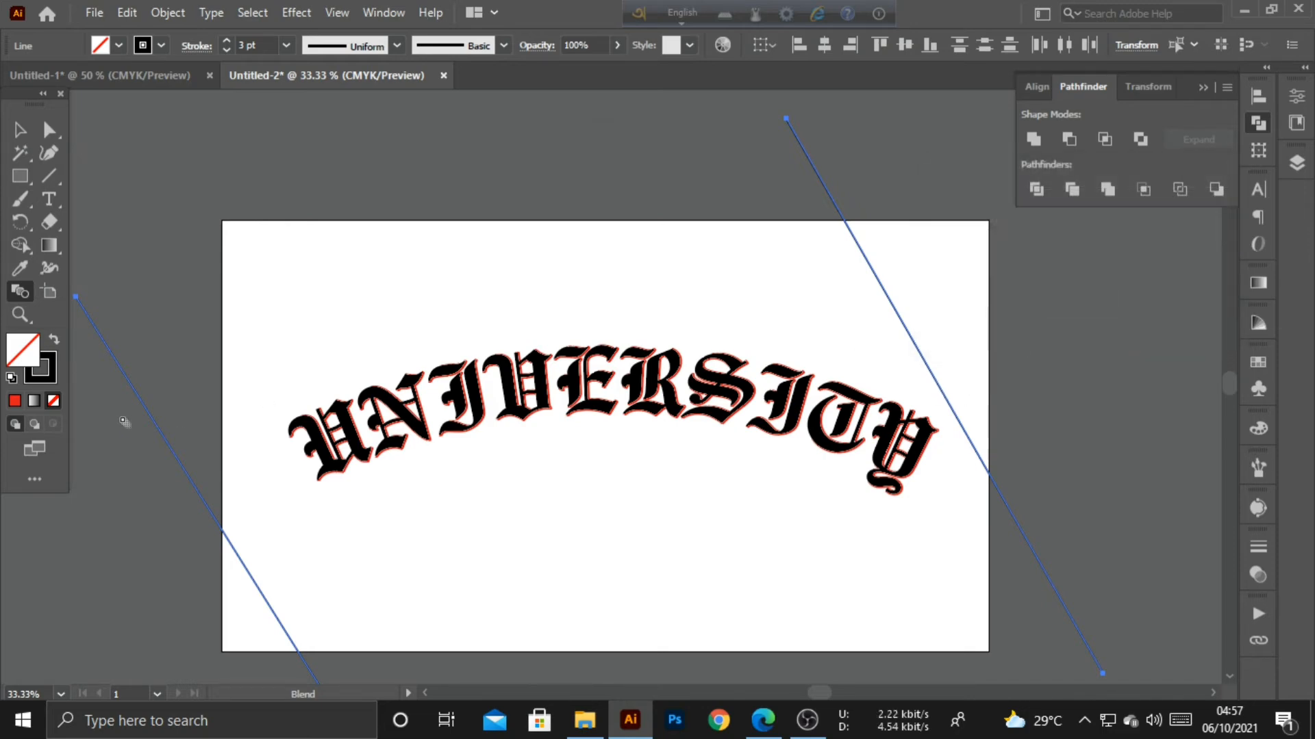
click(169, 449)
key(ctrl+1)
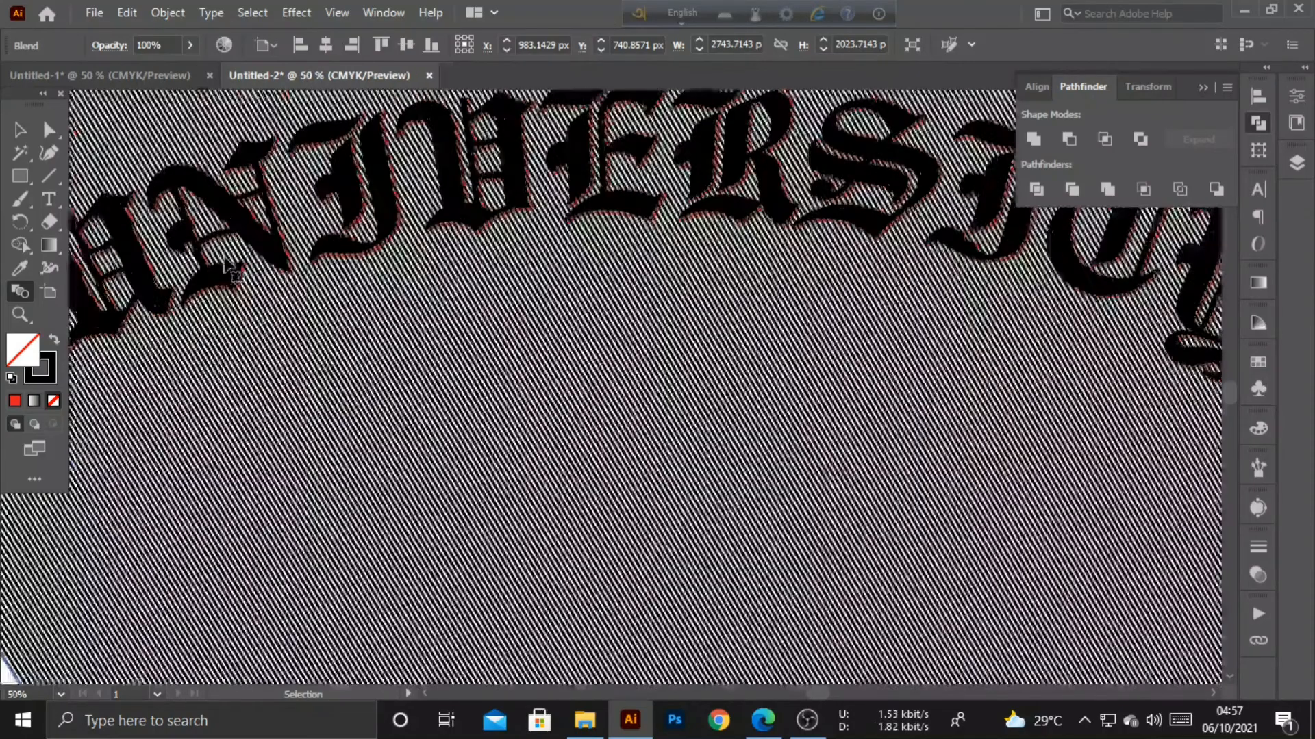
scroll(225, 258, up, 2)
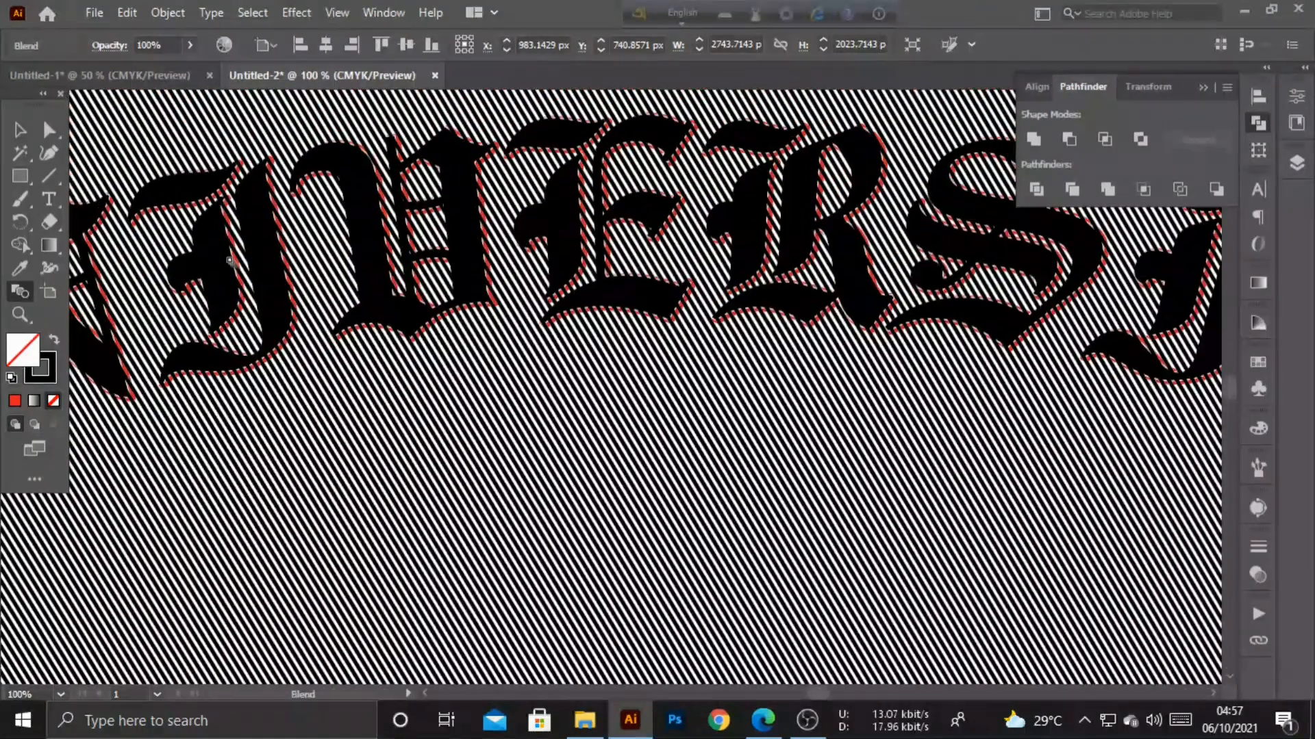
scroll(232, 260, up, 1)
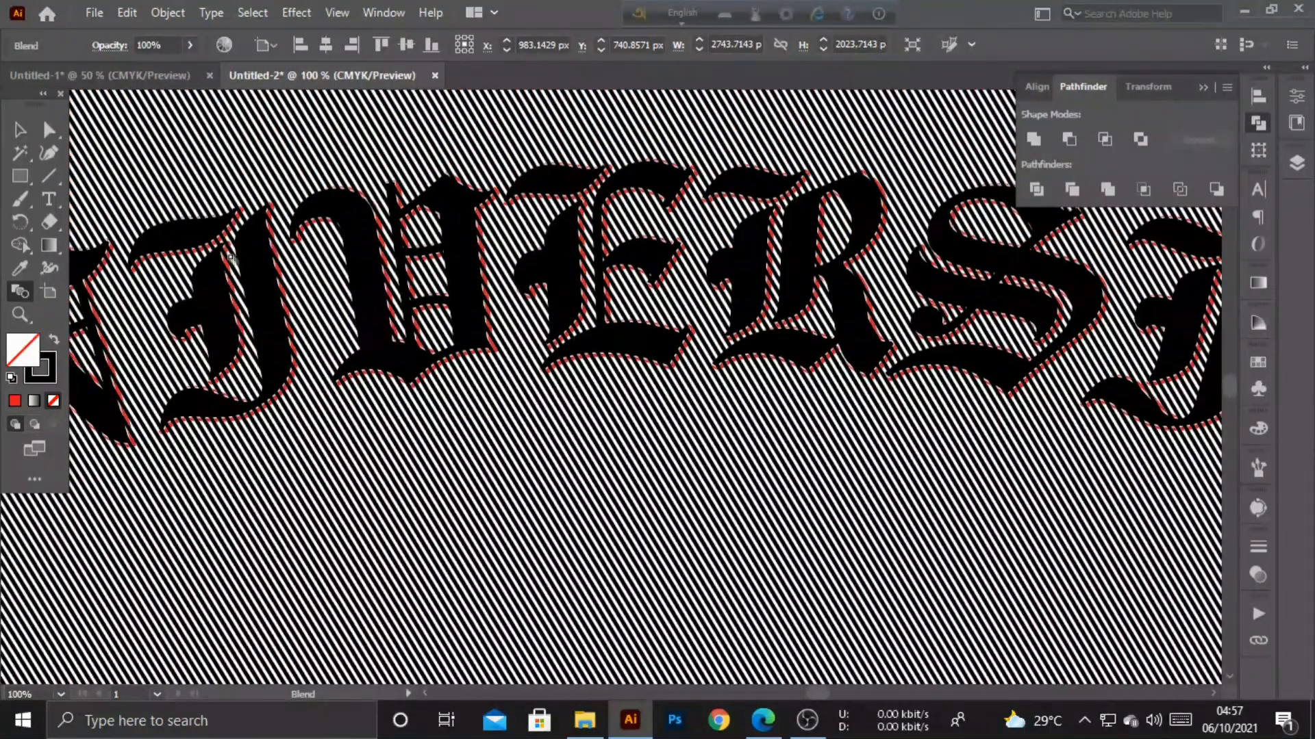
Expand the blend into separate lines, and expand those lines again so their strokes become filled shapes
click(19, 130)
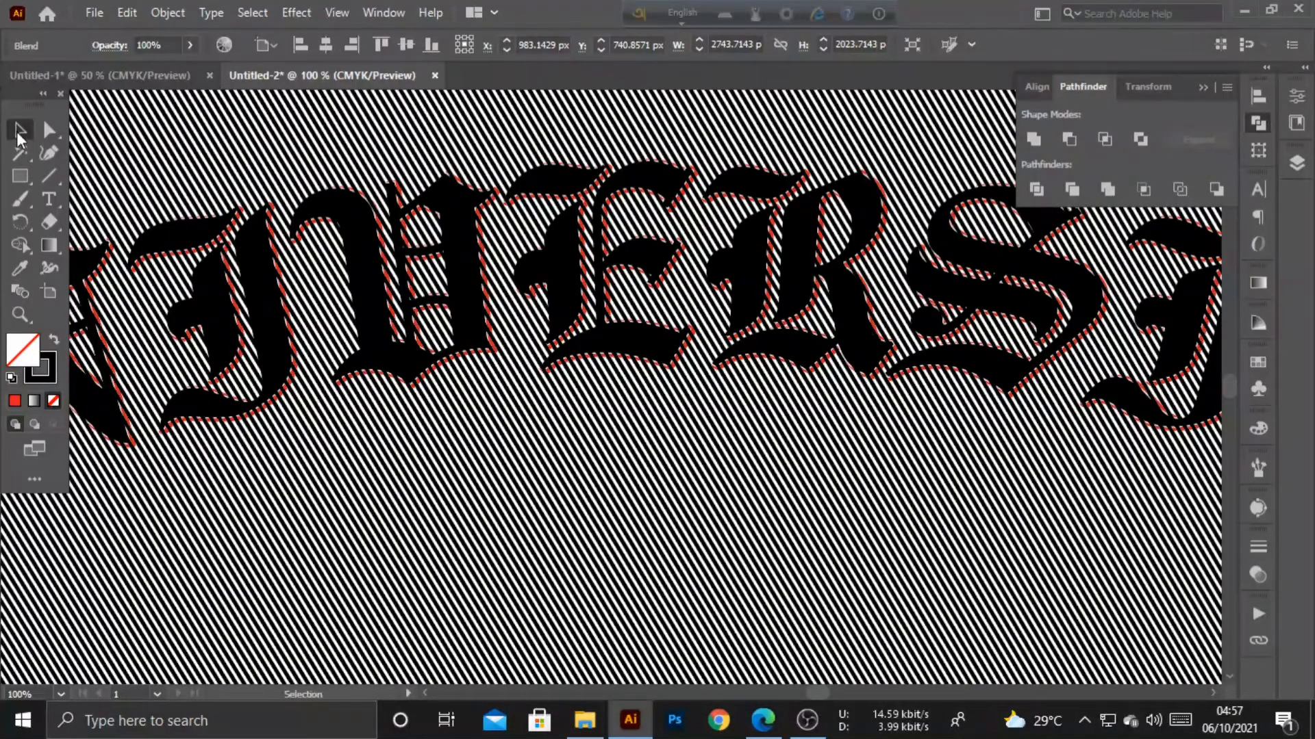
key(ctrl+minus)
key(ctrl+minus)
key(ctrl+minus)
key(ctrl+minus)
key(ctrl+minus)
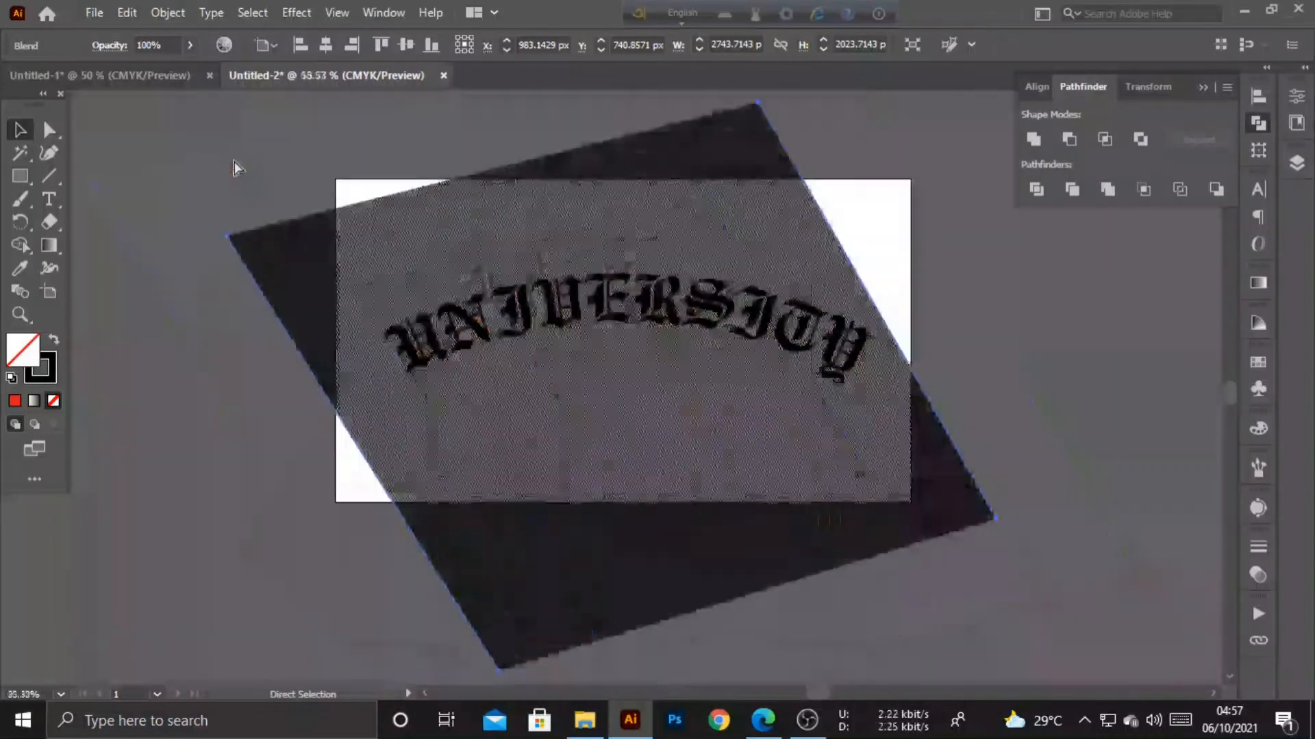
scroll(227, 164, up, 2)
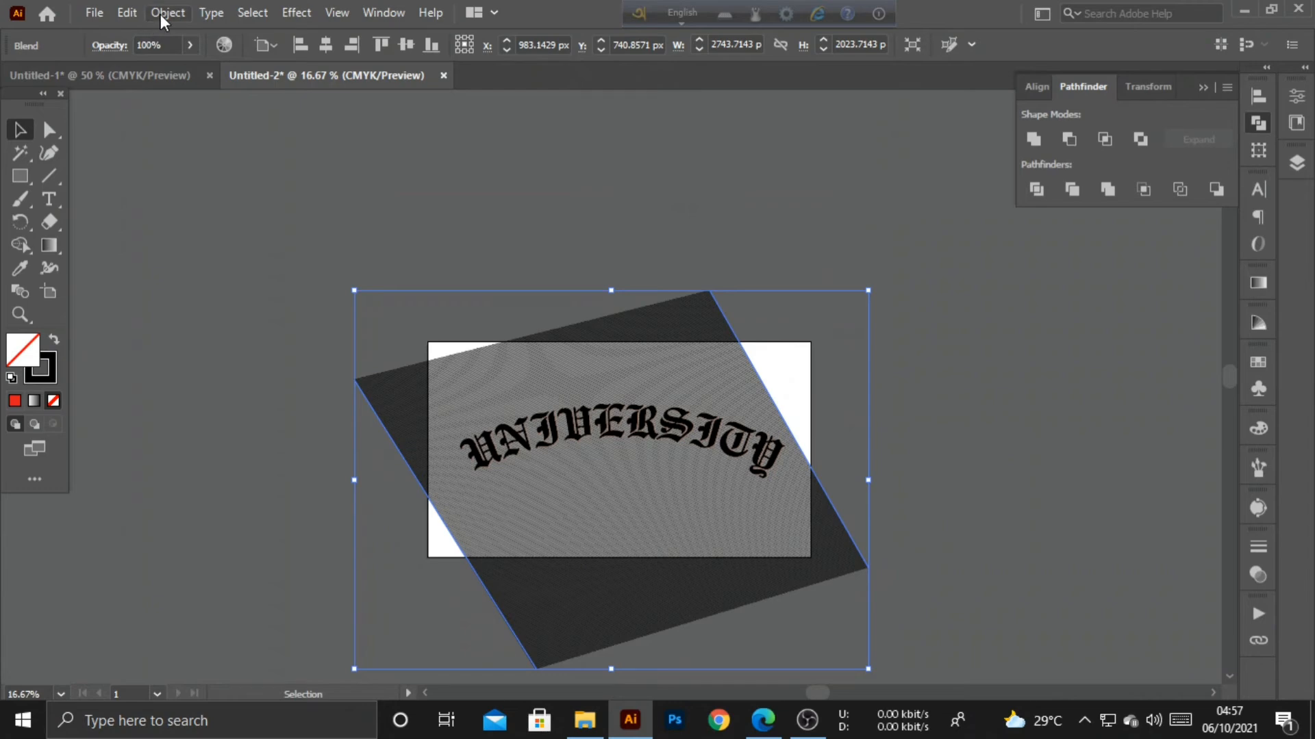
click(160, 14)
click(240, 230)
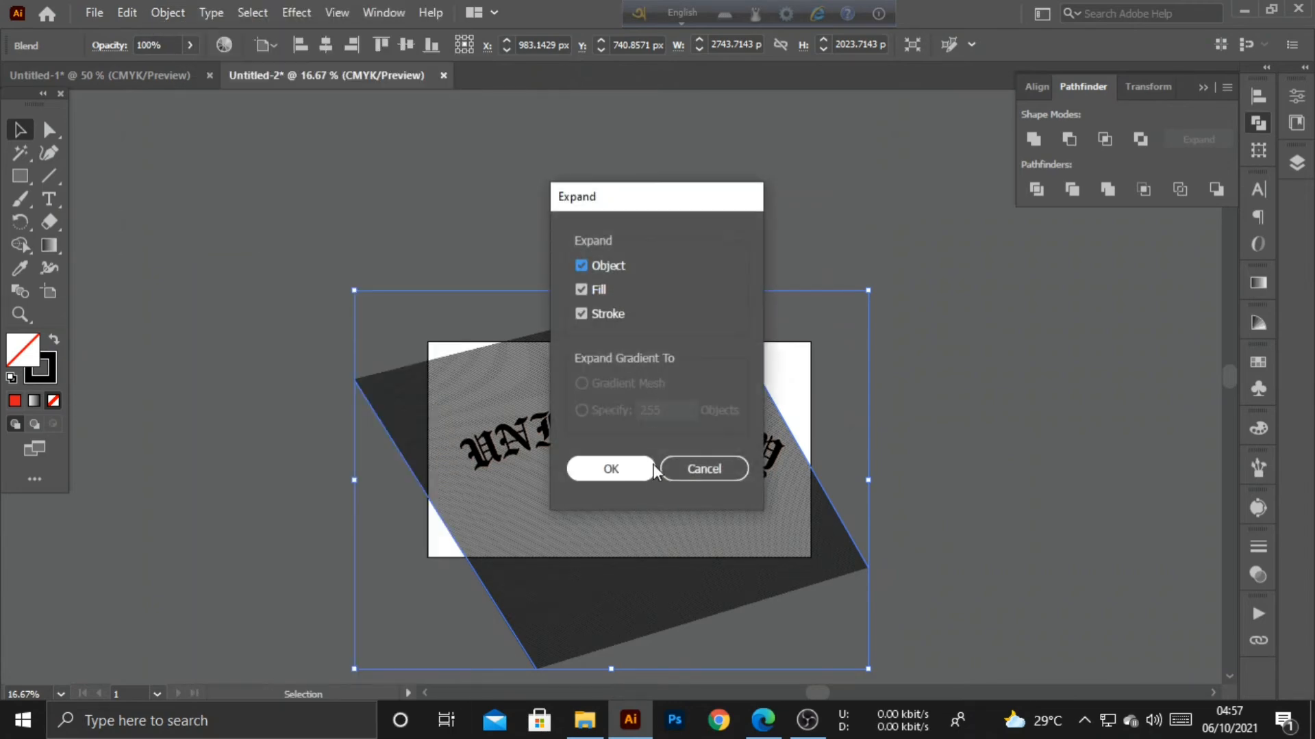
click(651, 468)
click(166, 13)
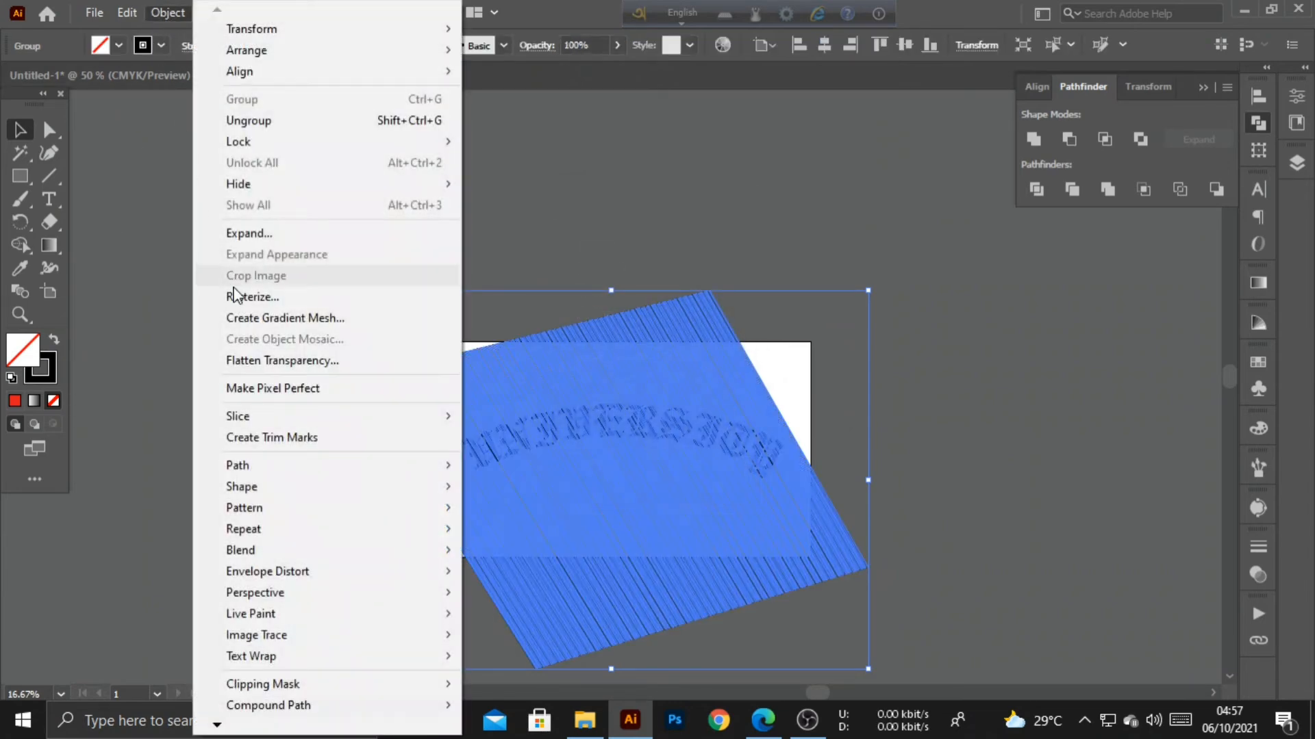
click(270, 235)
click(642, 471)
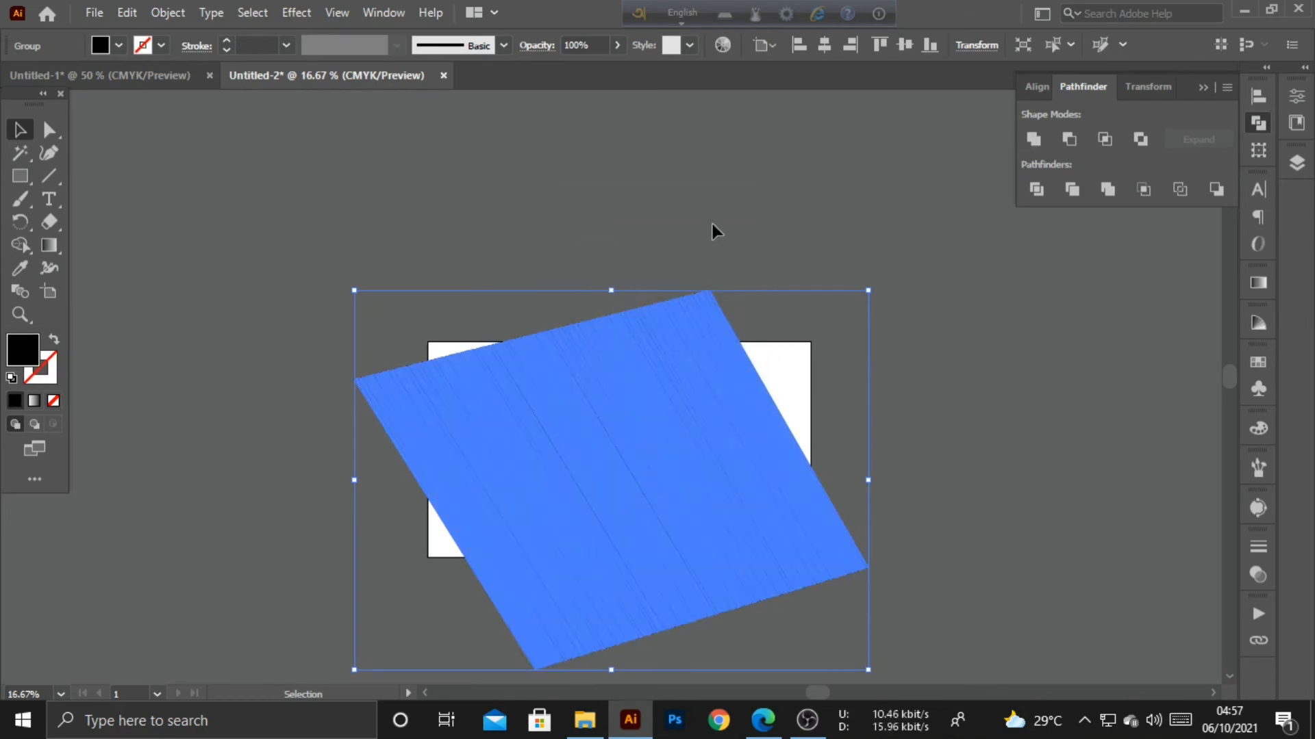
Combine the expanded diagonal stripes into one compound path and deselect them
key(ctrl+8)
click(680, 192)
key(ctrl+1)
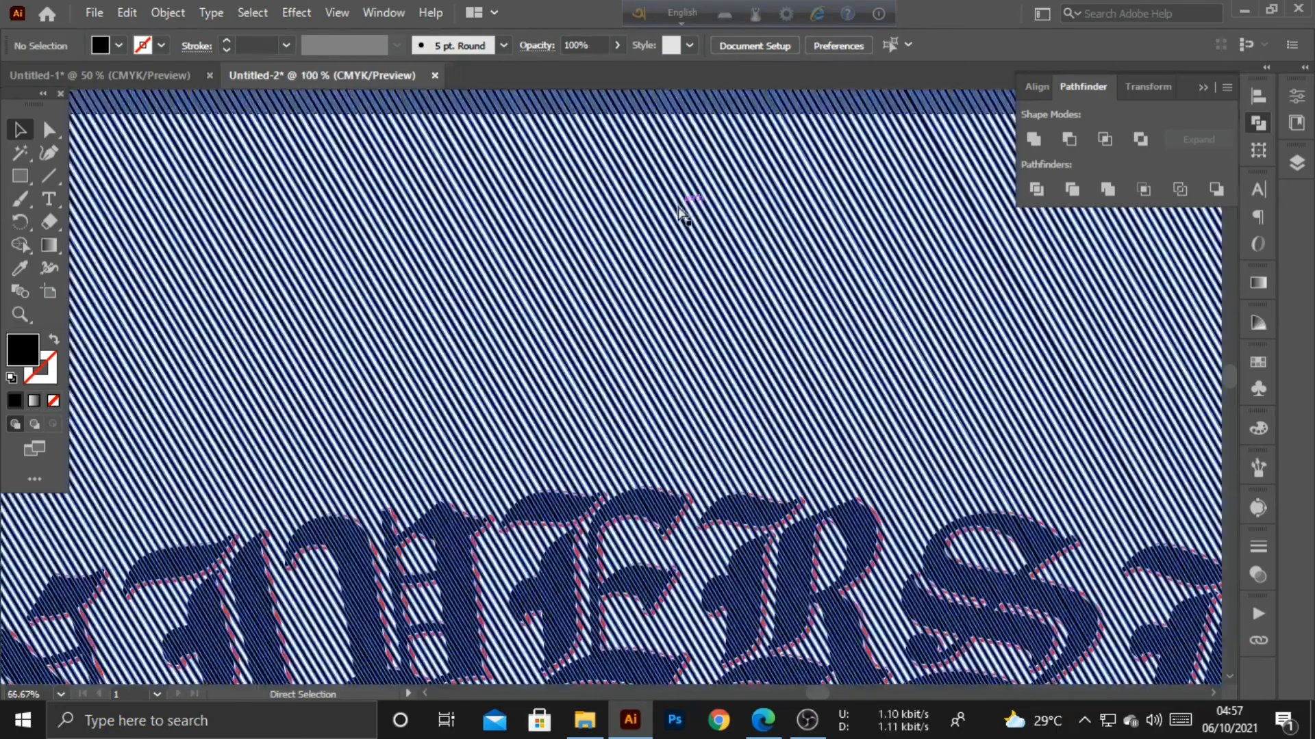
Convert the red shadow group behind the letters into a compound path and clear the selection
scroll(685, 211, down, 5)
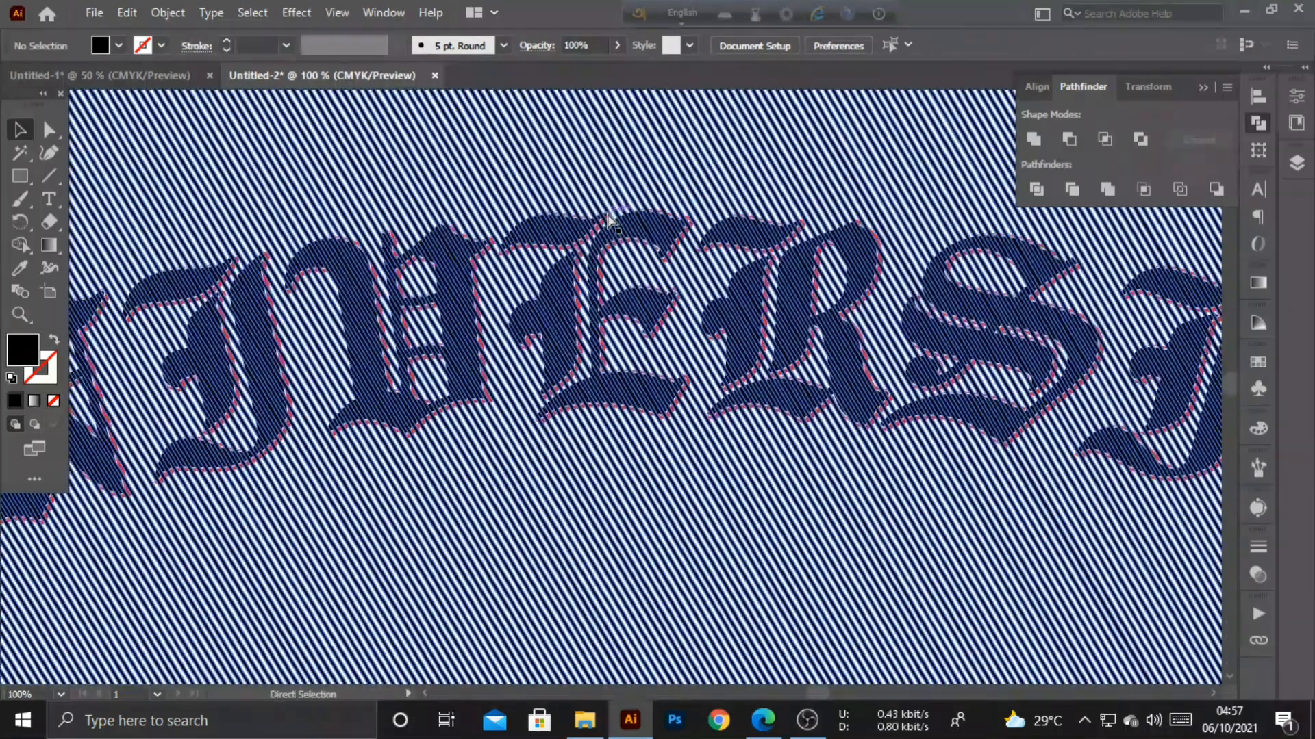
key(ctrl+equal)
key(ctrl+equal)
key(ctrl+equal)
key(ctrl+equal)
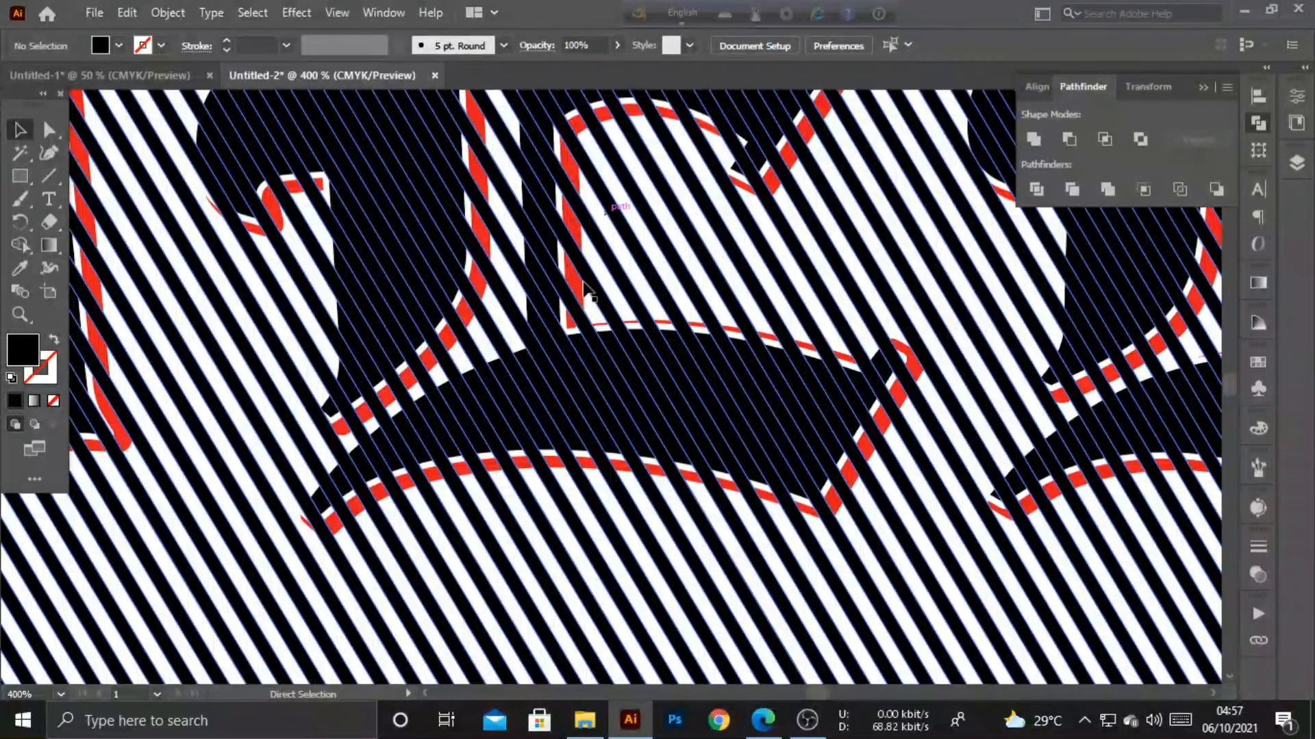
click(586, 291)
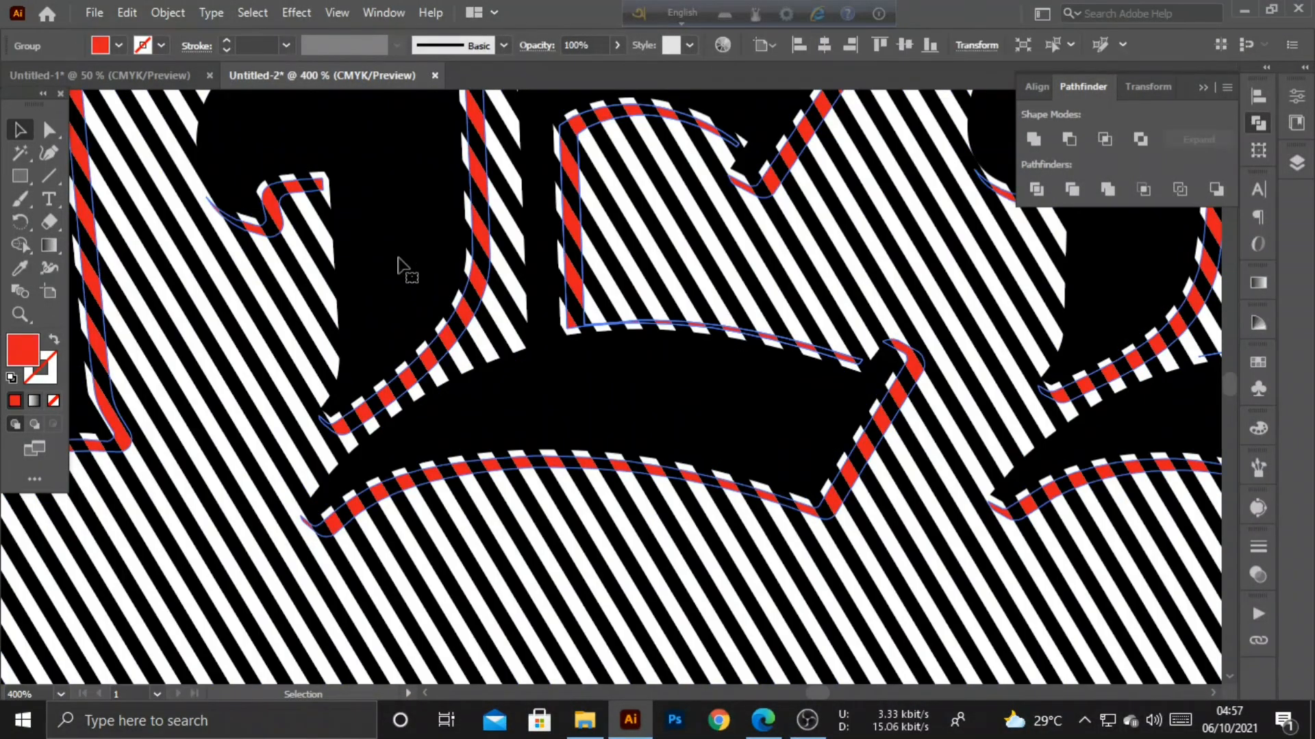
shift+click(122, 210)
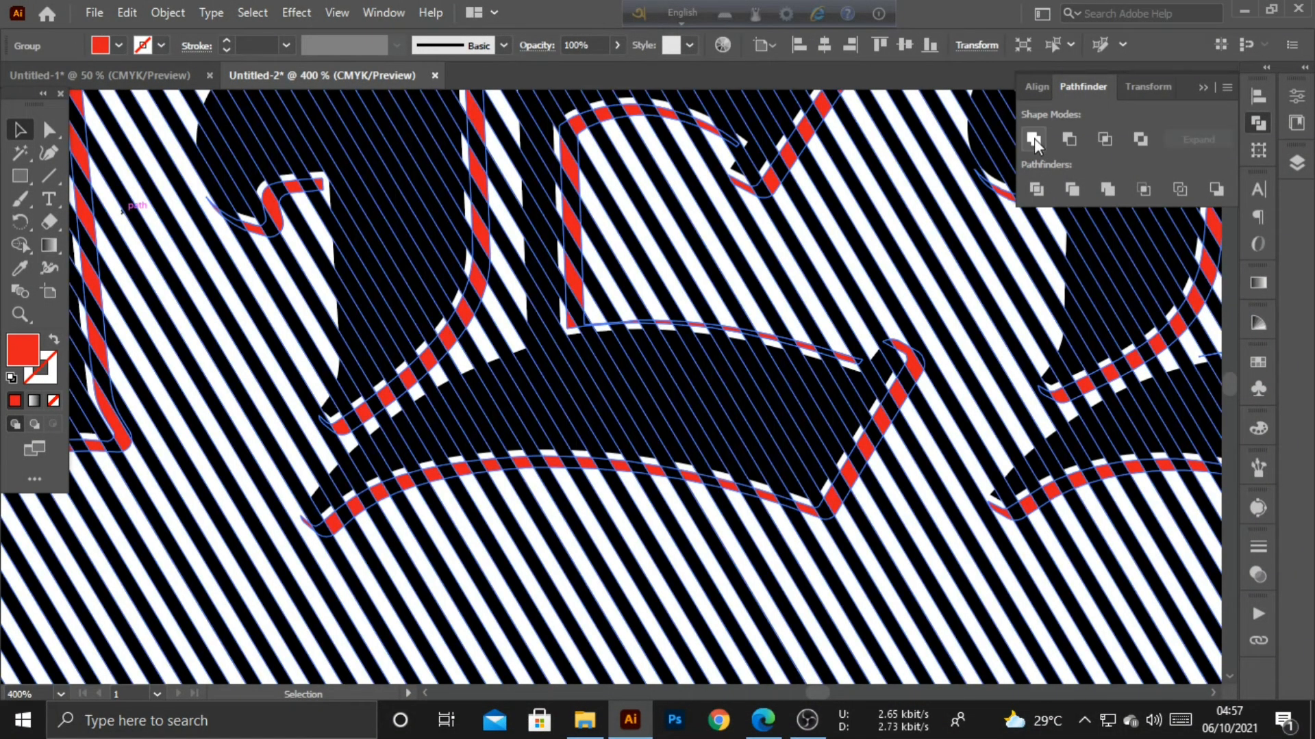
key(ctrl+8)
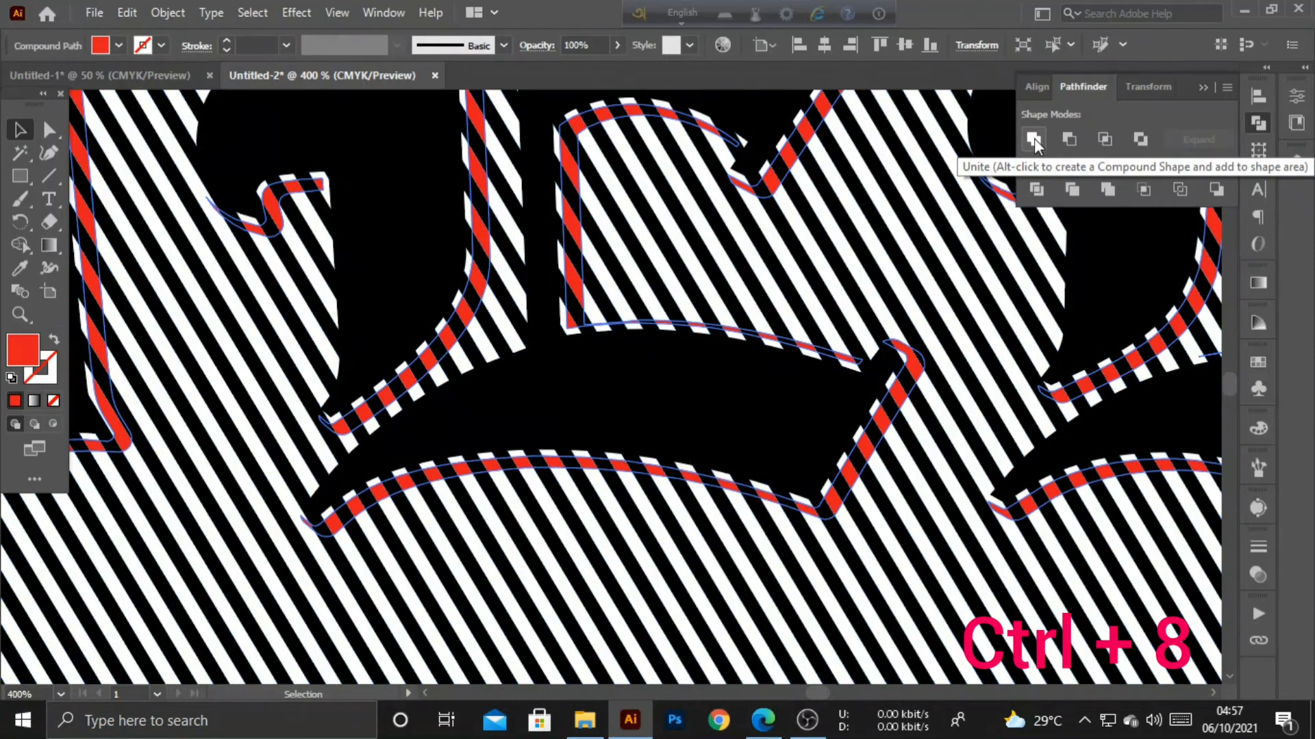
click(646, 291)
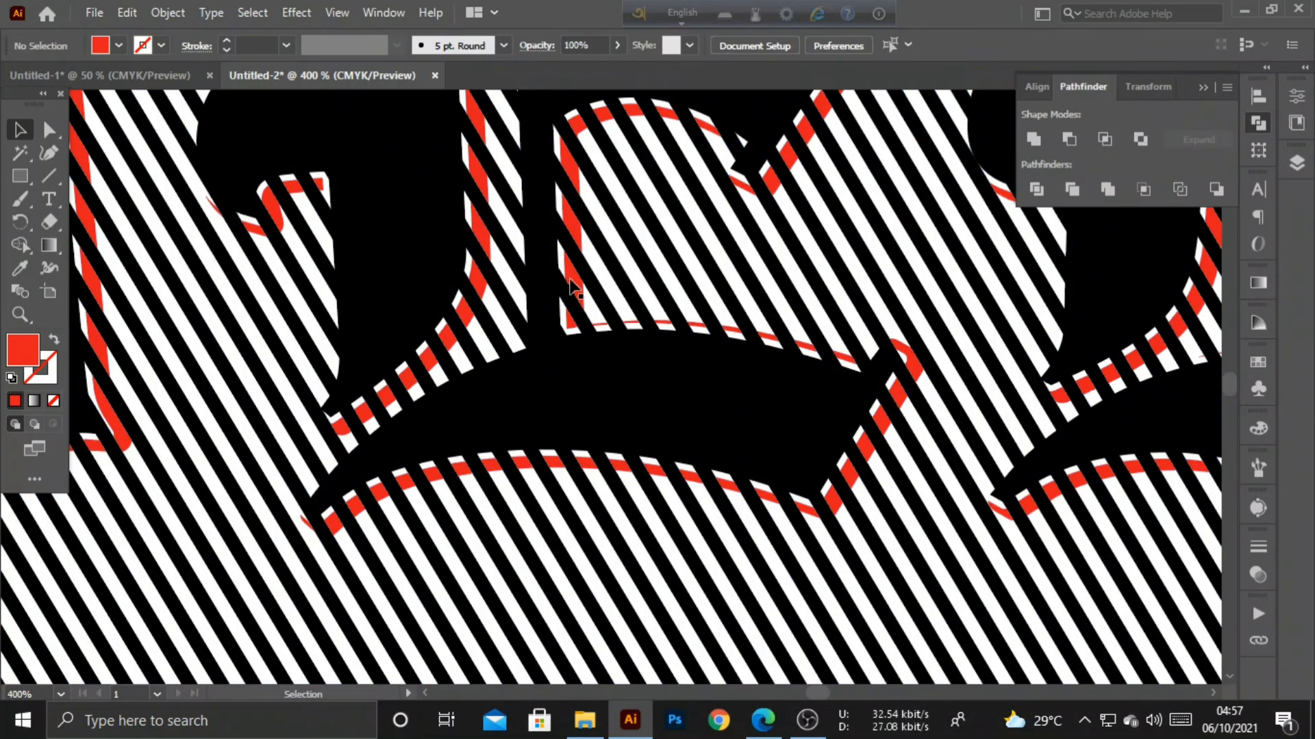
Subtract the diagonal stripes from the red shadow with Minus Front and clear the selection
click(577, 287)
scroll(576, 287, down, 5)
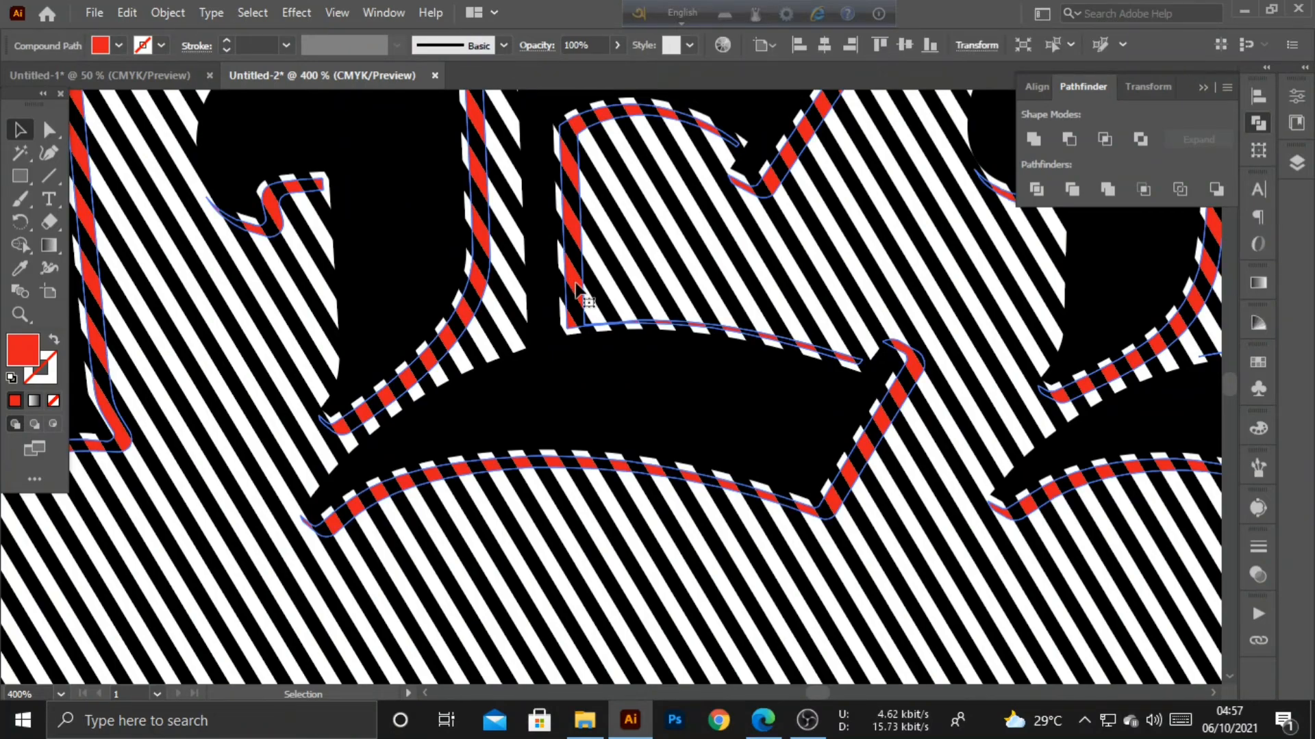
scroll(576, 288, down, 7)
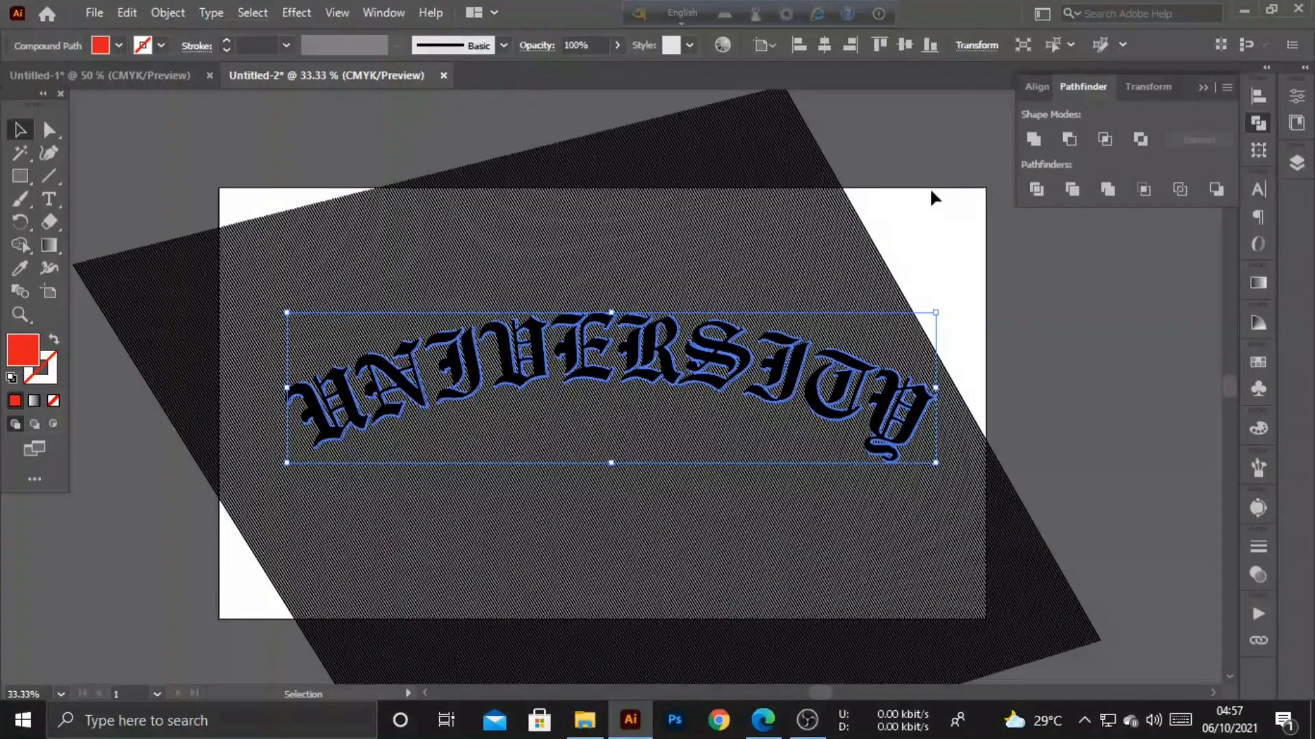
drag(924, 192, 731, 237)
drag(917, 238, 920, 241)
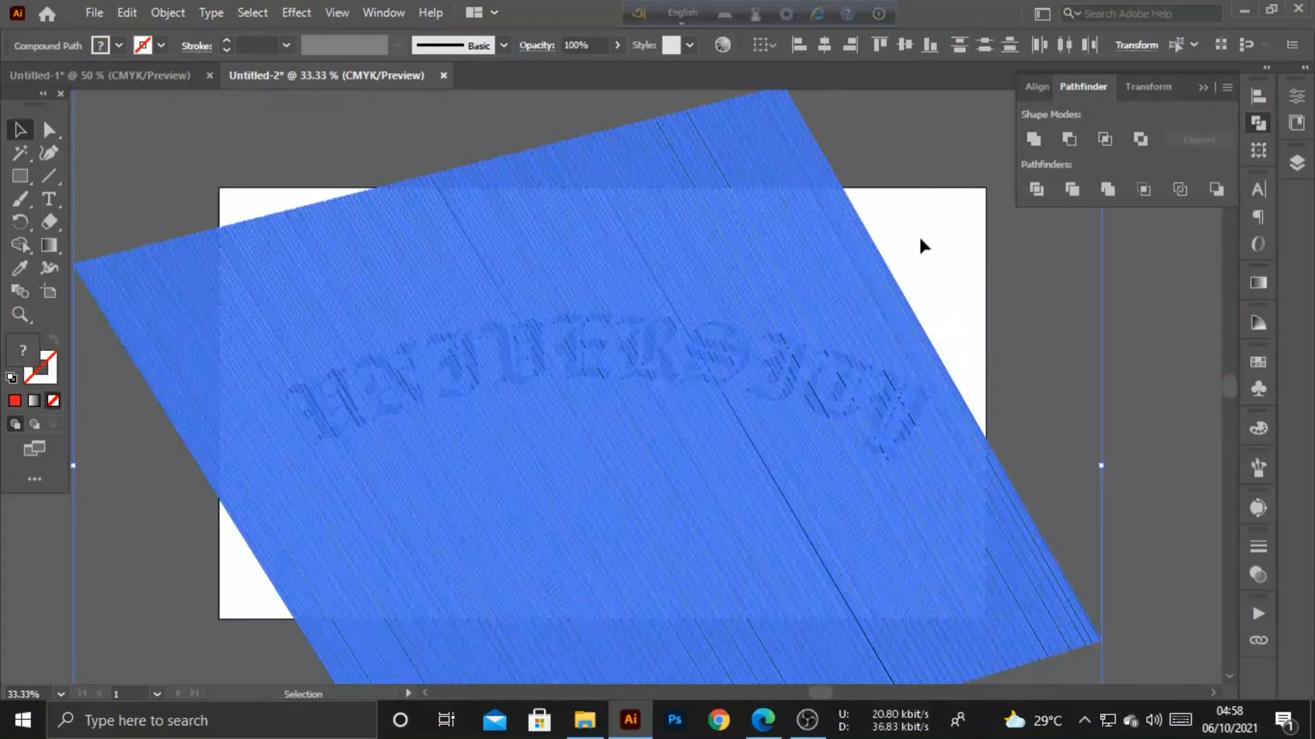
click(1071, 137)
click(841, 227)
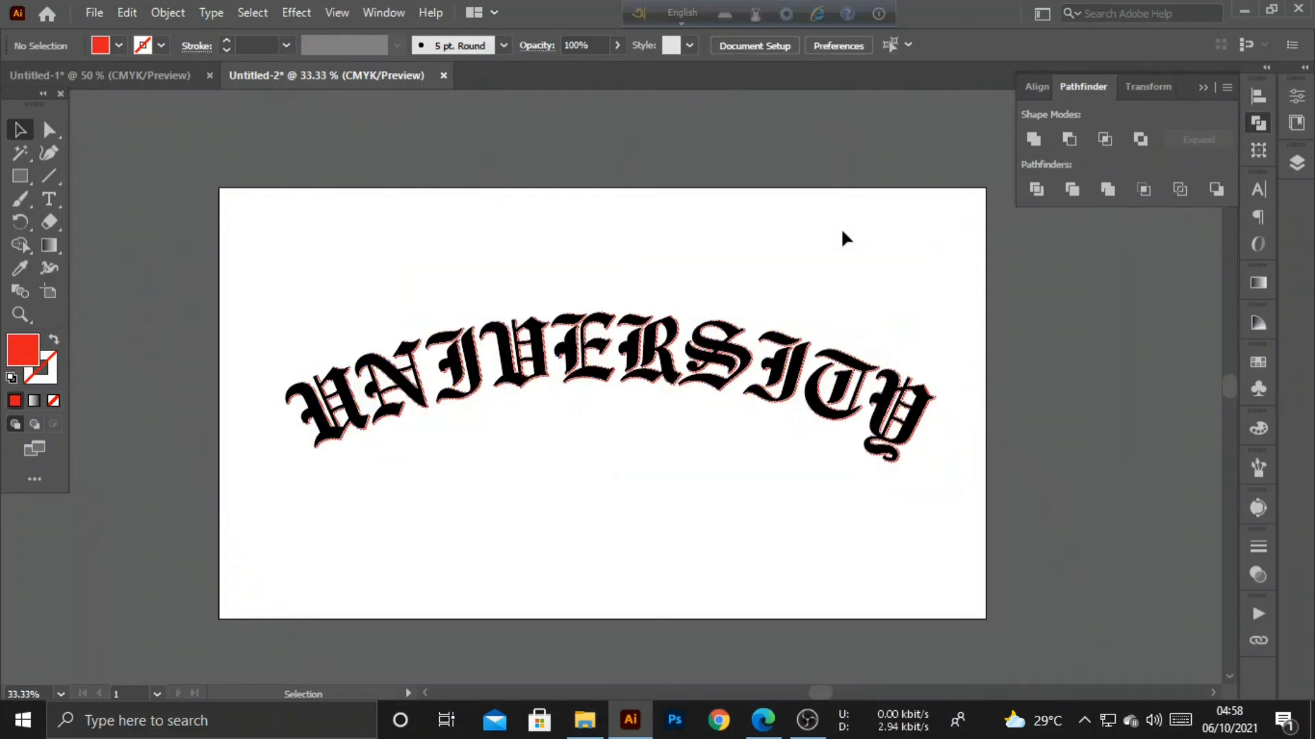
key(ctrl+equal)
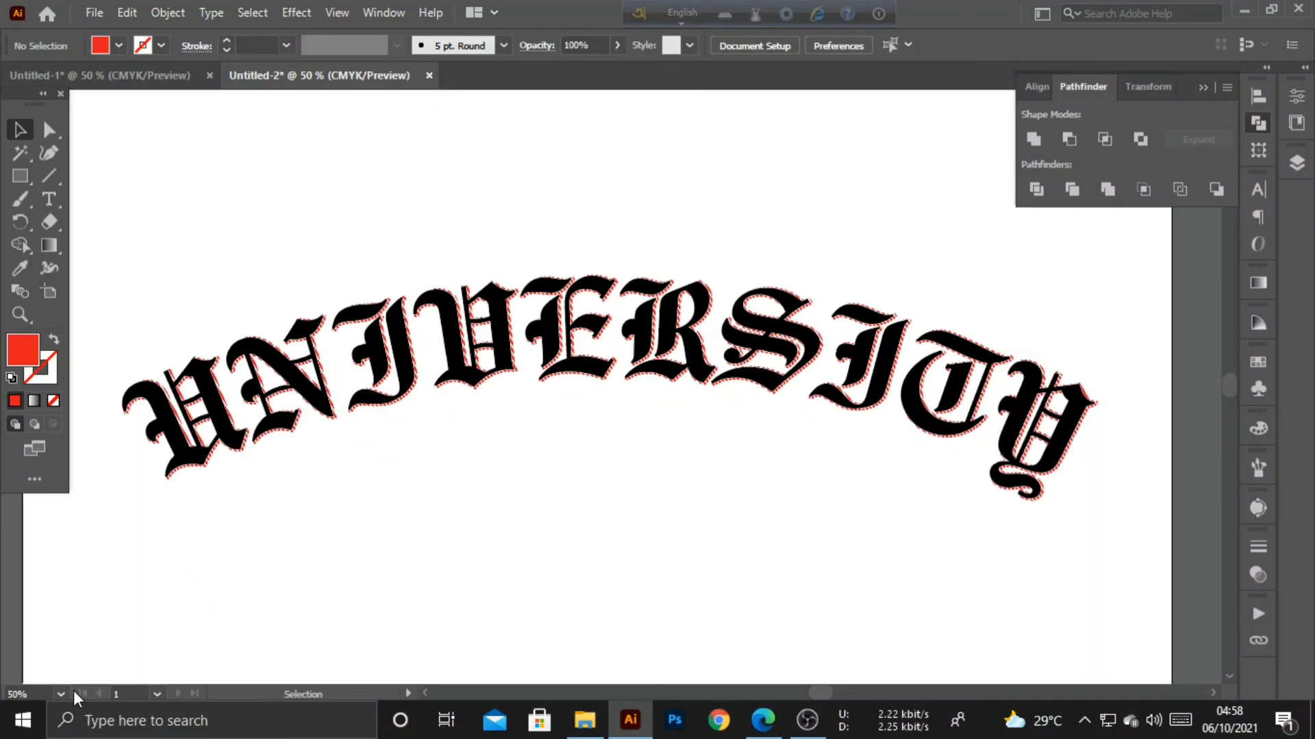
click(27, 695)
scroll(30, 694, up, 5)
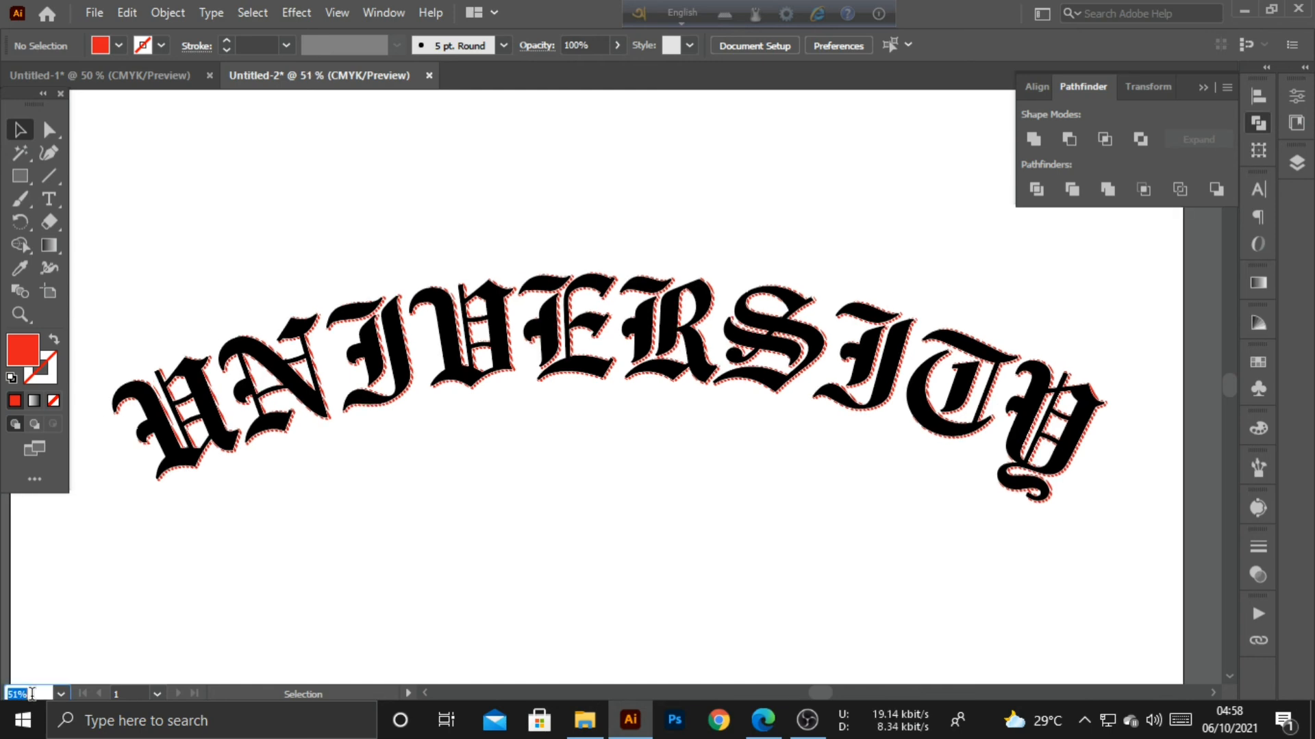
scroll(32, 694, up, 2)
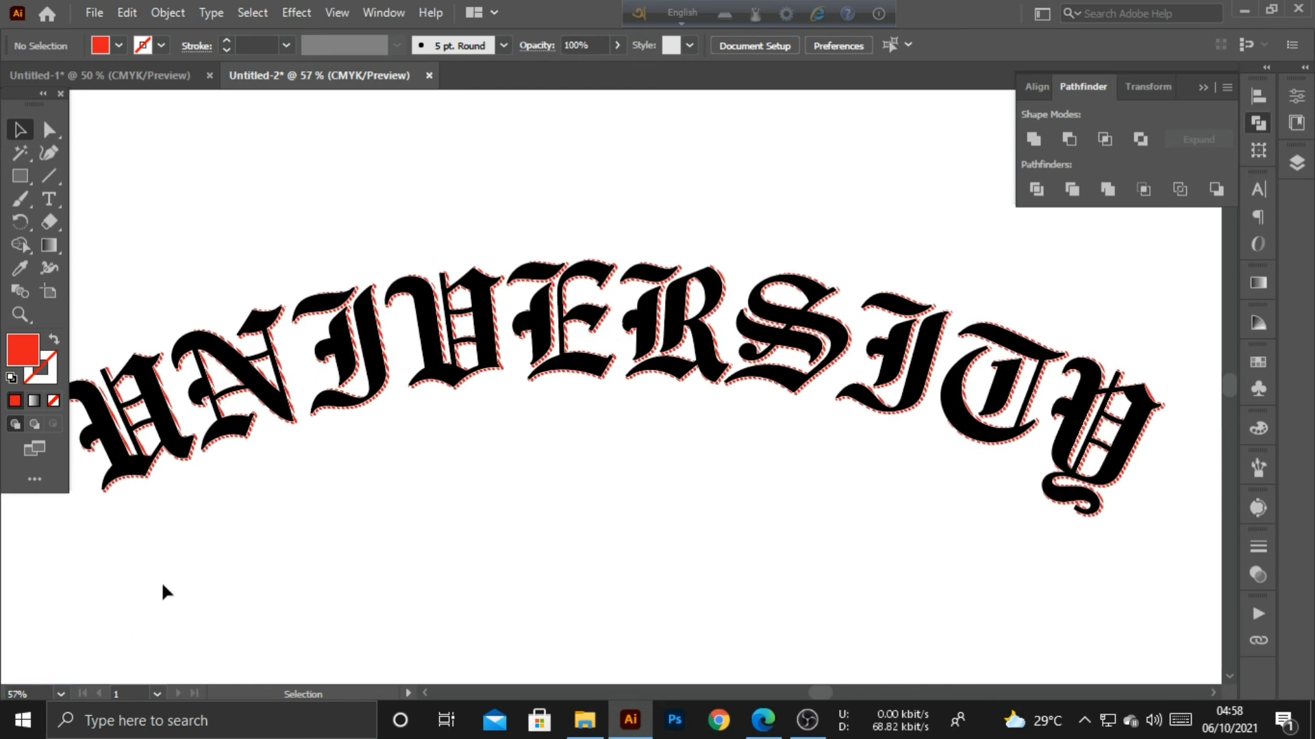
drag(180, 575, 202, 576)
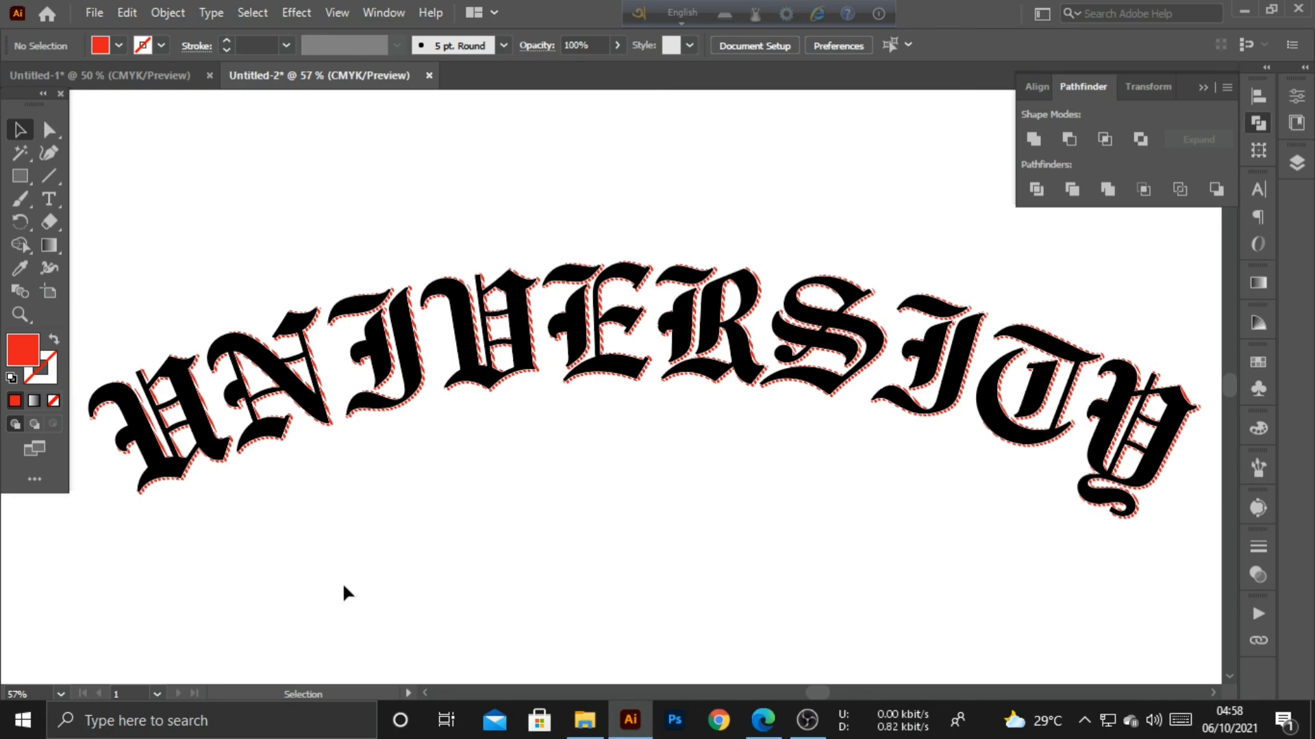